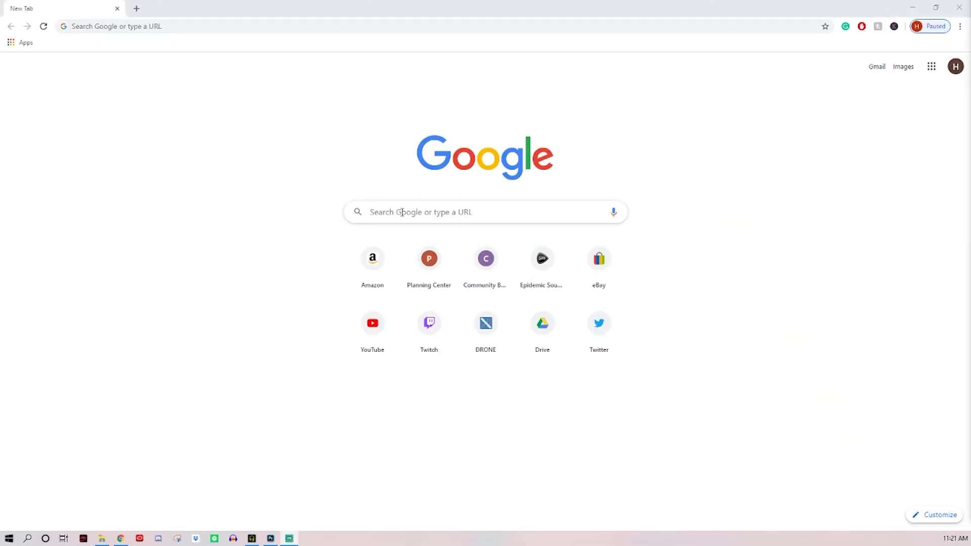
- Search Google for 'PIXLR' and open the Pixlr.com photo editor site
left_click(402, 212)
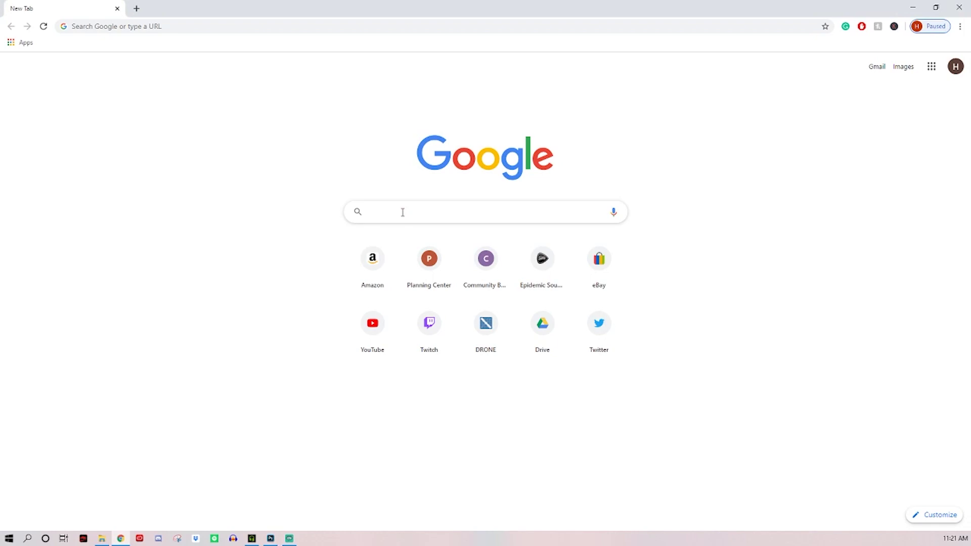
type("PIXLR")
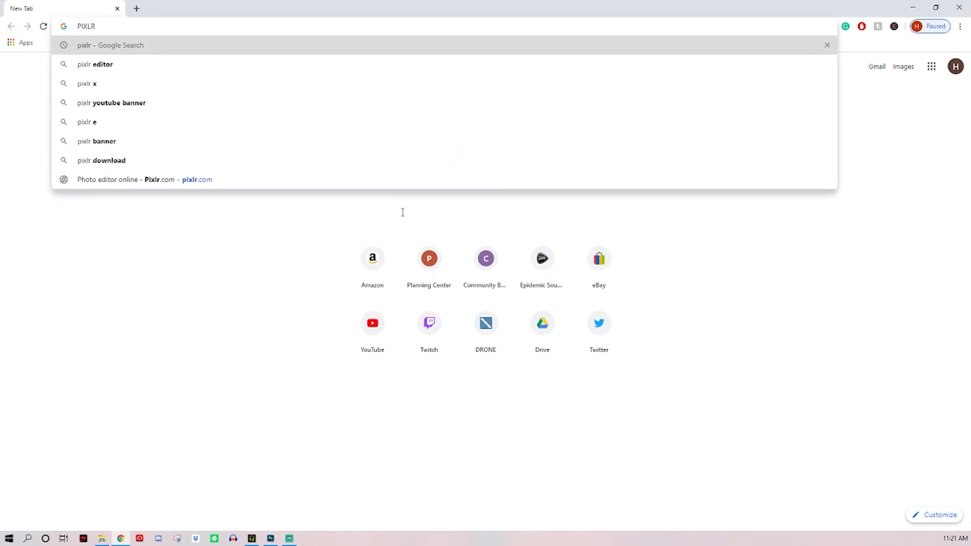
key("Return")
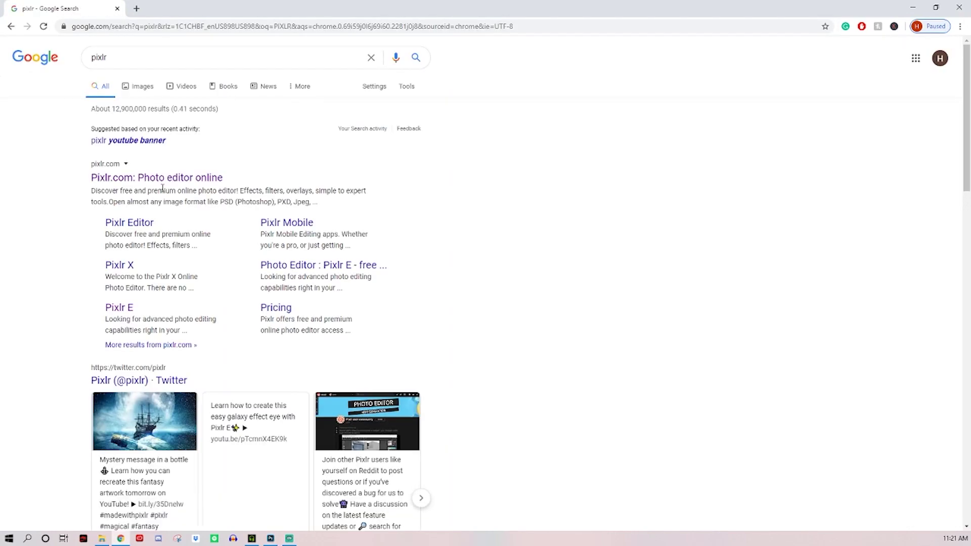
left_click(150, 180)
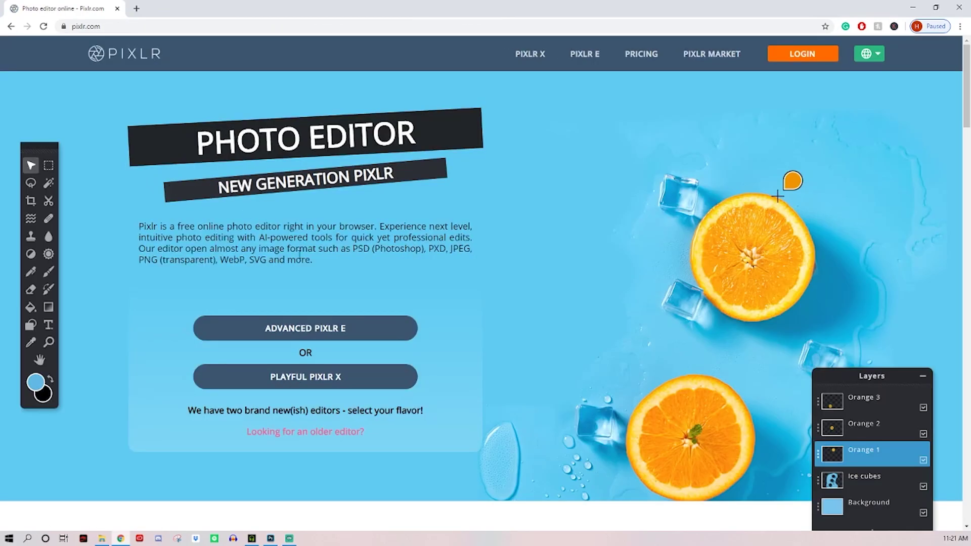
- In Pixlr E, create a new 2560x1440 transparent canvas from the Web 1440p preset
left_click(339, 329)
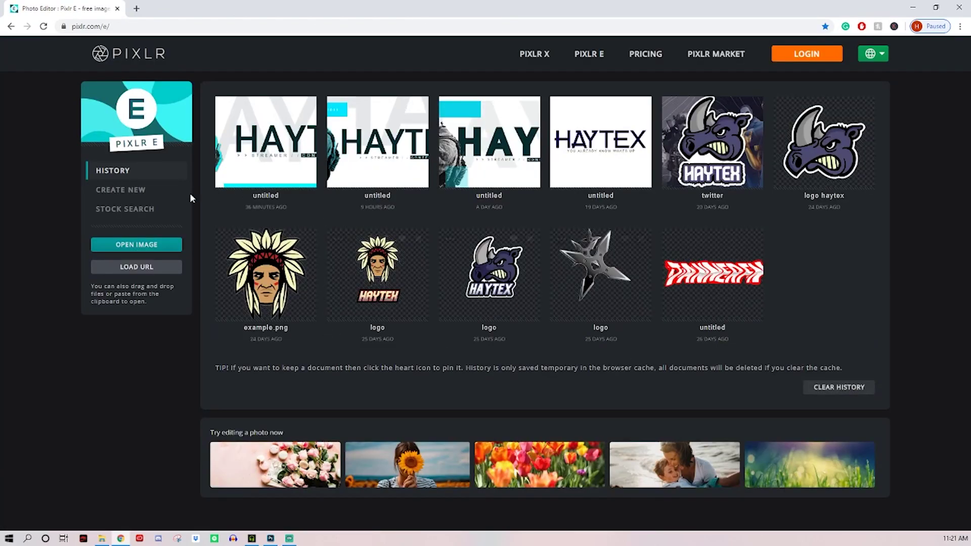
left_click(136, 190)
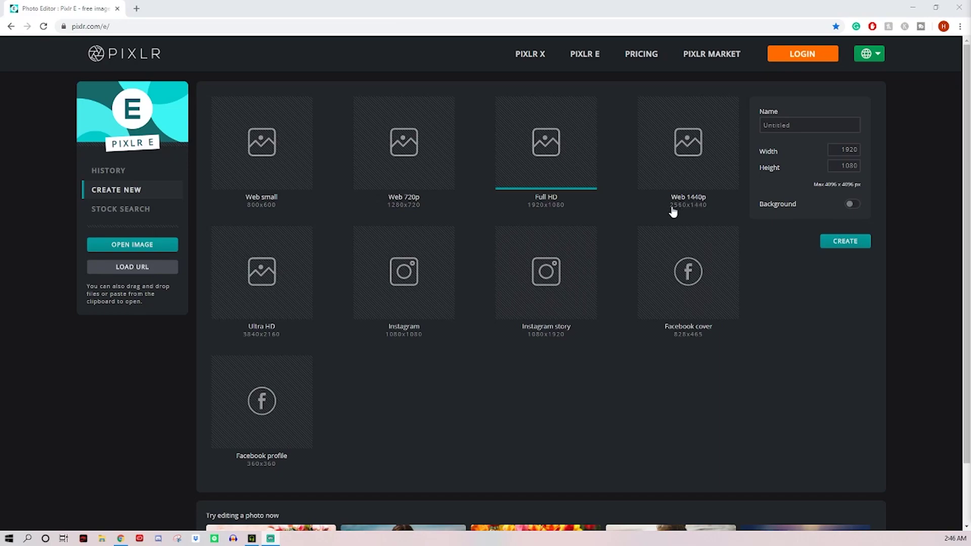
left_click(680, 160)
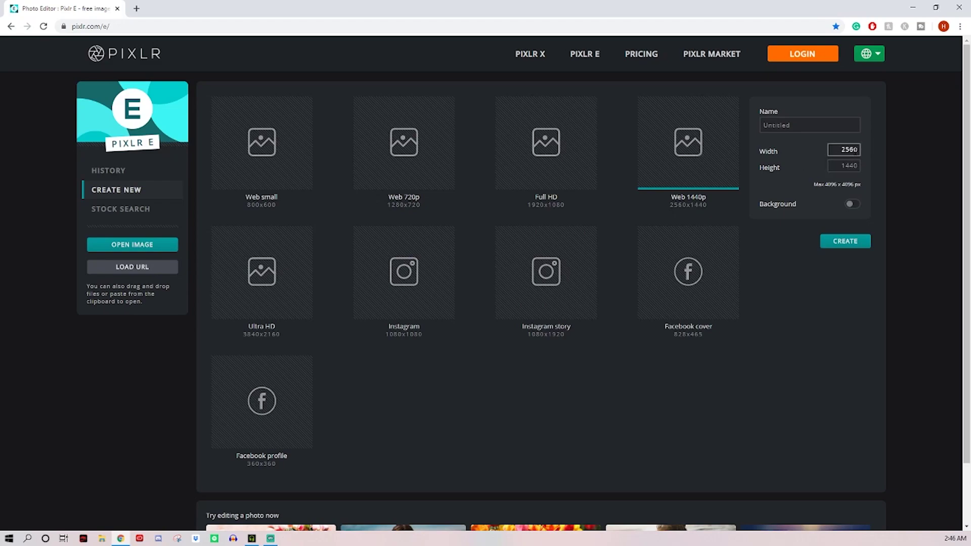
left_click(850, 166)
left_click(851, 248)
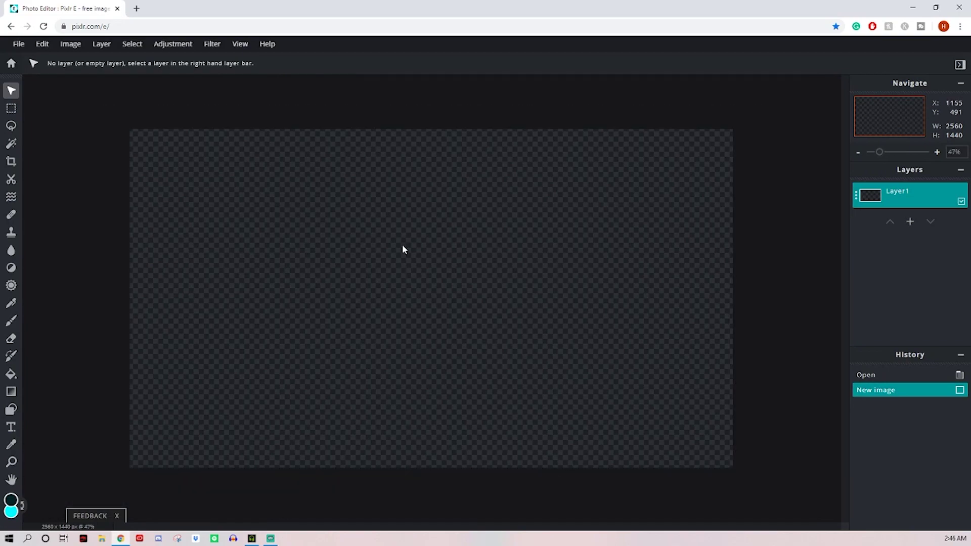
- In a new tab, search 'youtube banner size' and show the image results
left_click(136, 8)
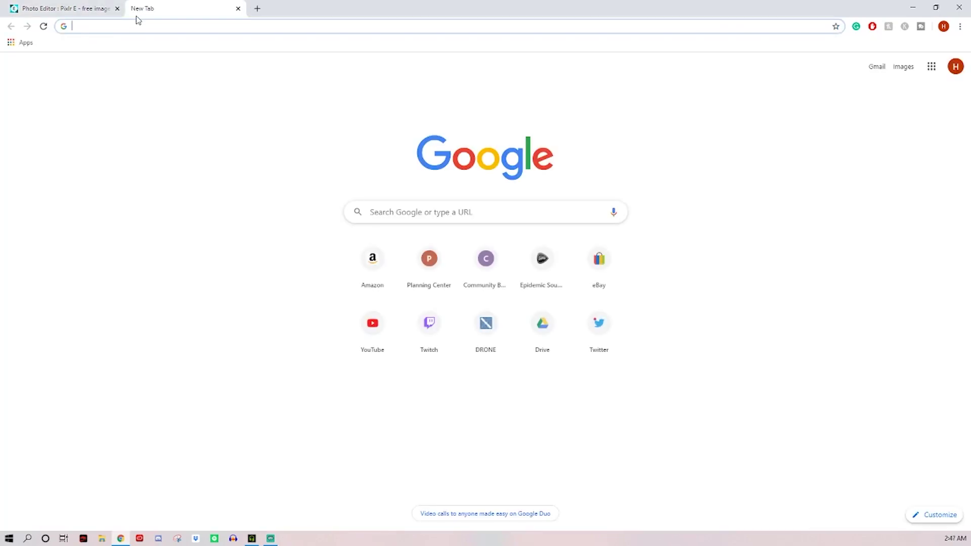
type("youtube banner")
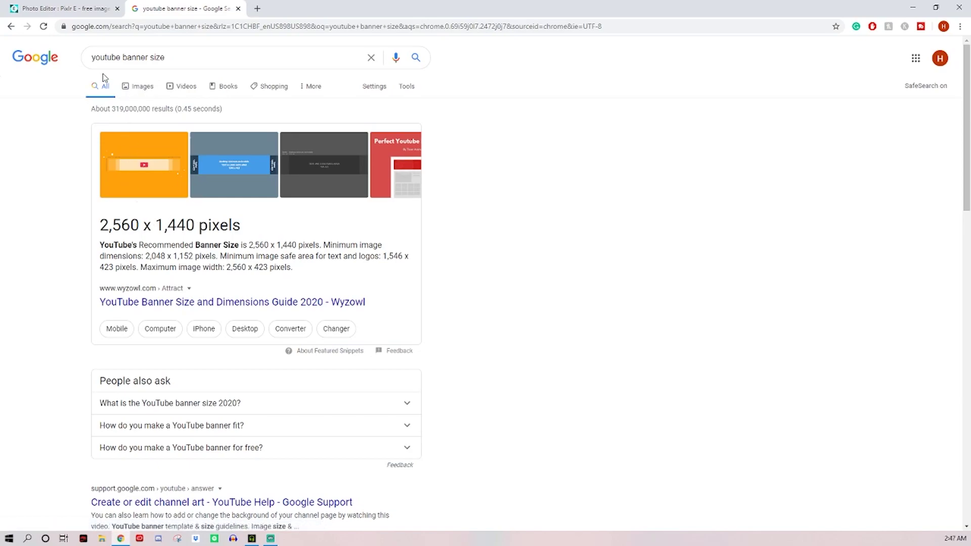
left_click(136, 86)
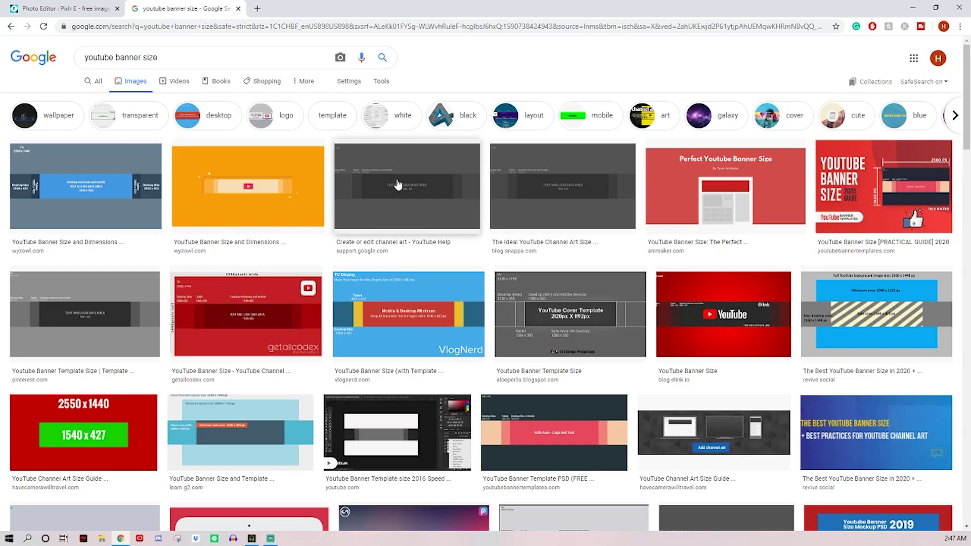
- Save the YouTube channel art safe-area template image as unnamed (2).webp
left_click(398, 184)
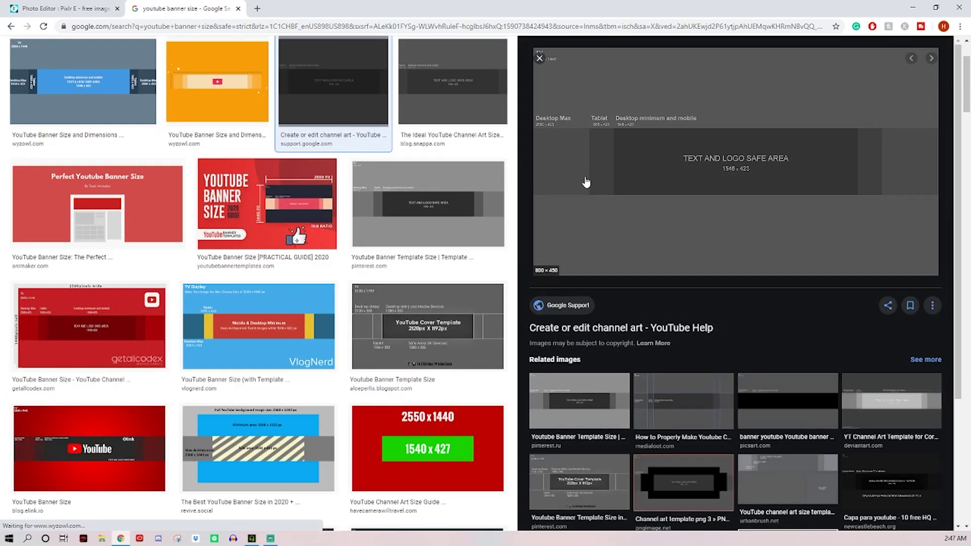
right_click(639, 174)
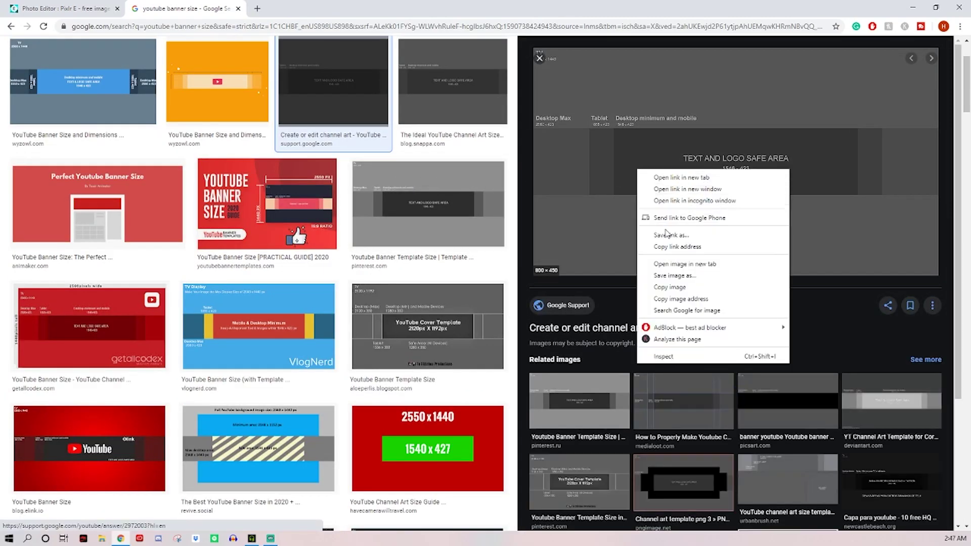
left_click(674, 276)
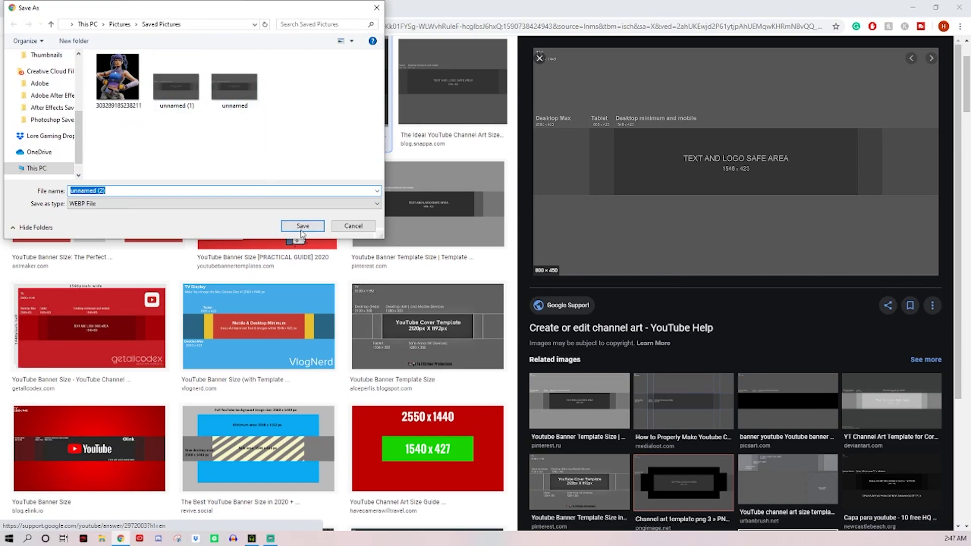
left_click(304, 229)
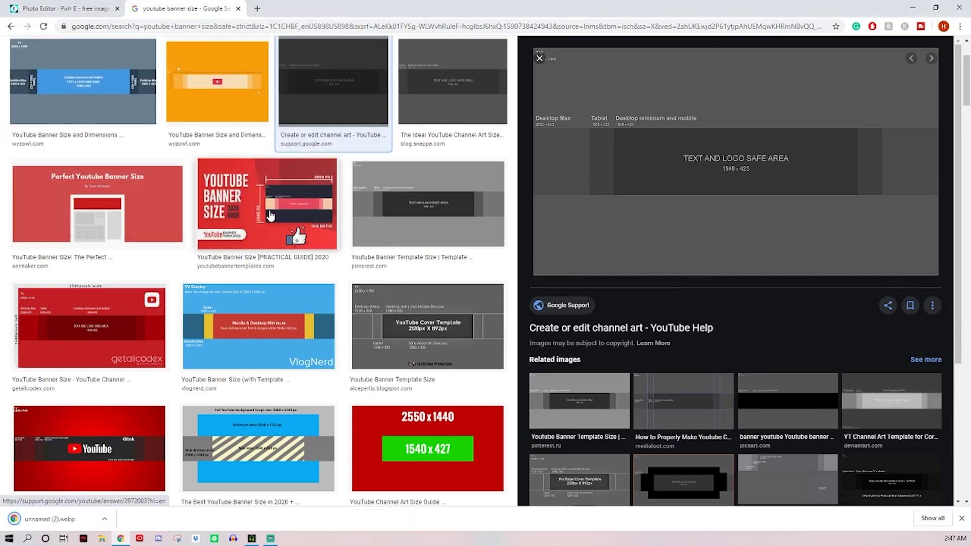
- Add unnamed (2).webp as a layer, placed at the top-left and stretched over the full canvas
left_click(63, 14)
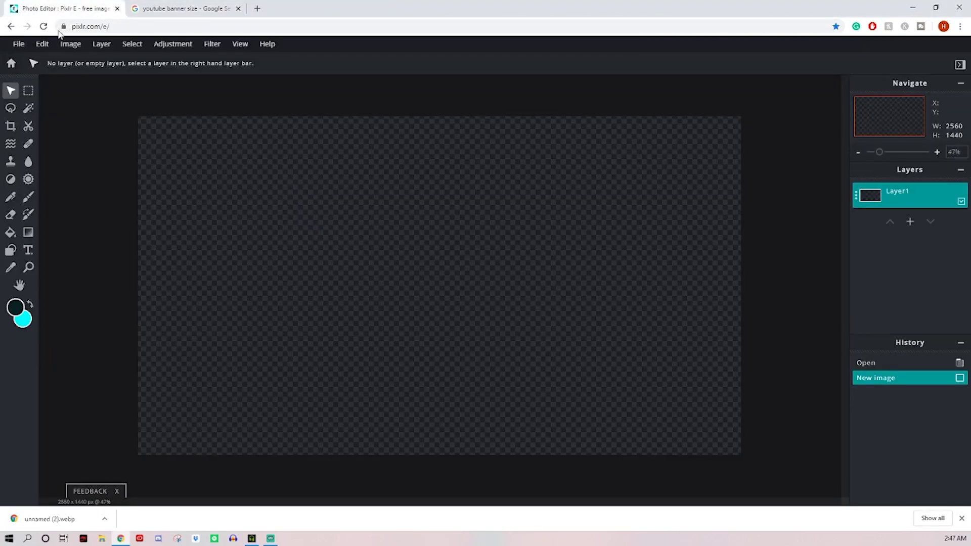
left_click_drag(46, 519, 452, 278)
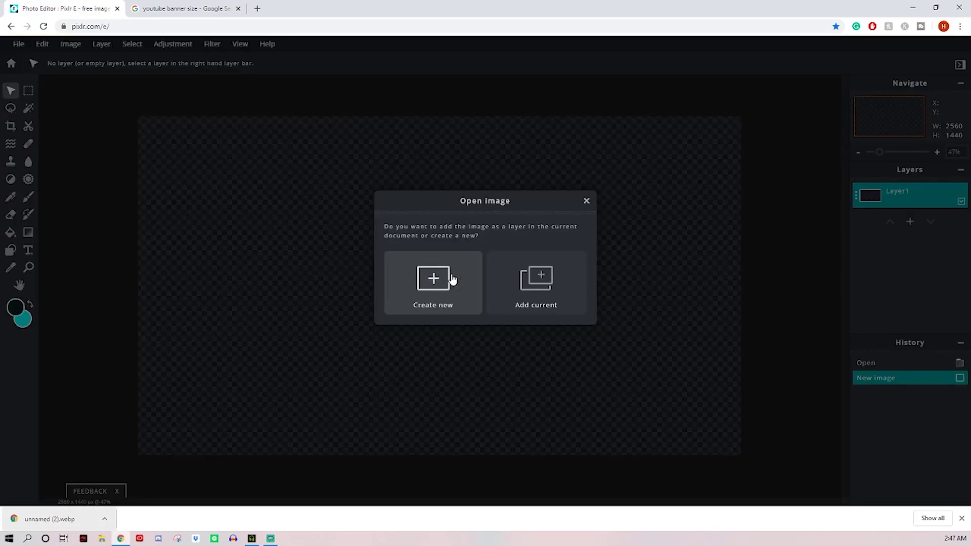
left_click(544, 288)
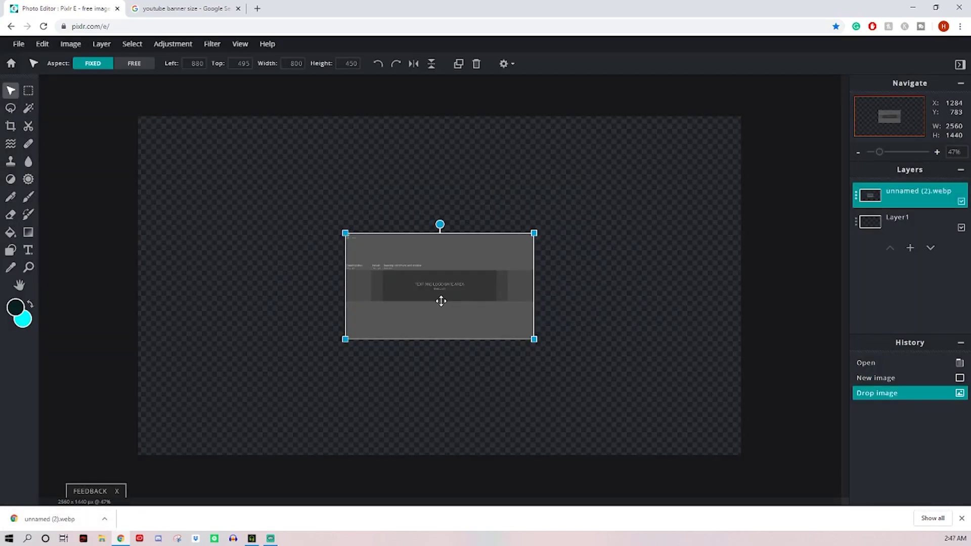
left_click_drag(443, 300, 238, 183)
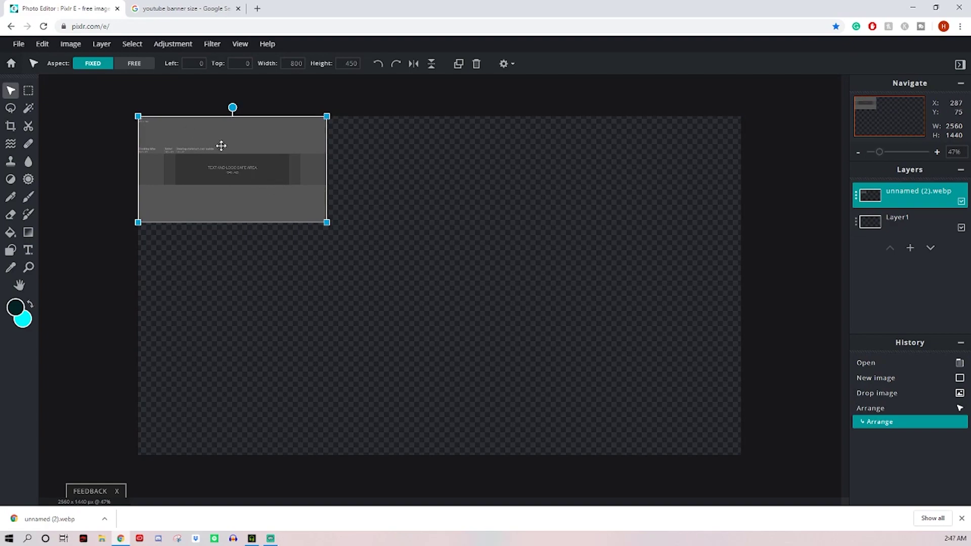
left_click_drag(327, 222, 742, 450)
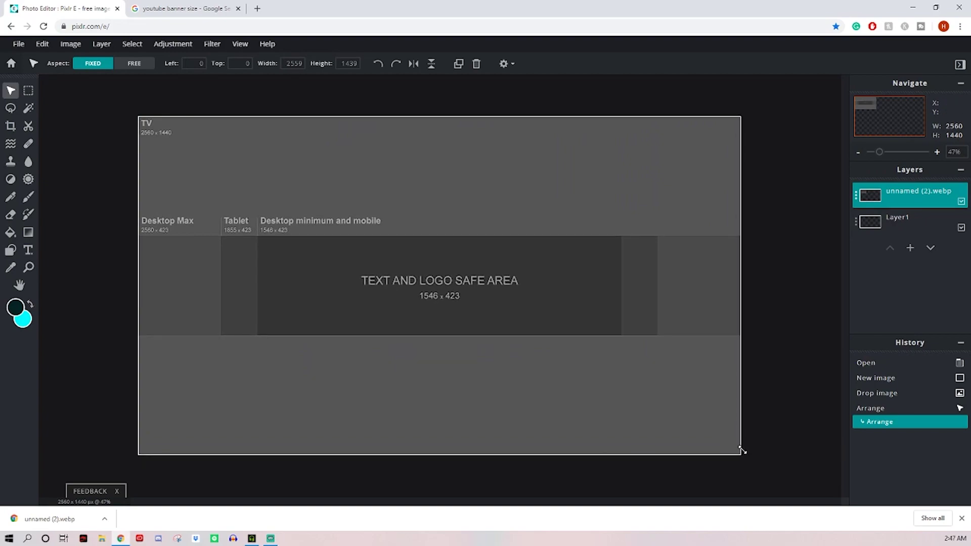
left_click(297, 228)
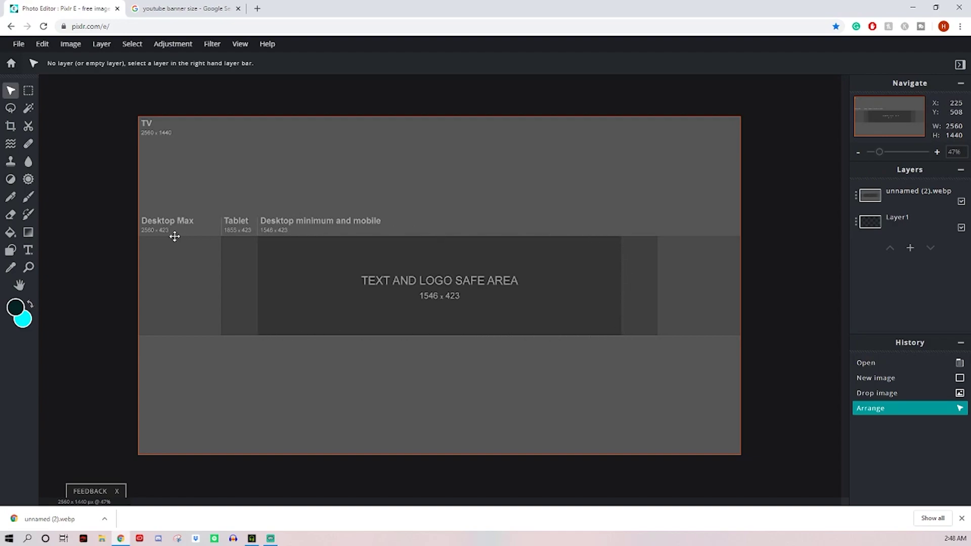
- With the Shape tool, add an empty layer and set the colour to white #FFFFFF
left_click(10, 252)
left_click(910, 249)
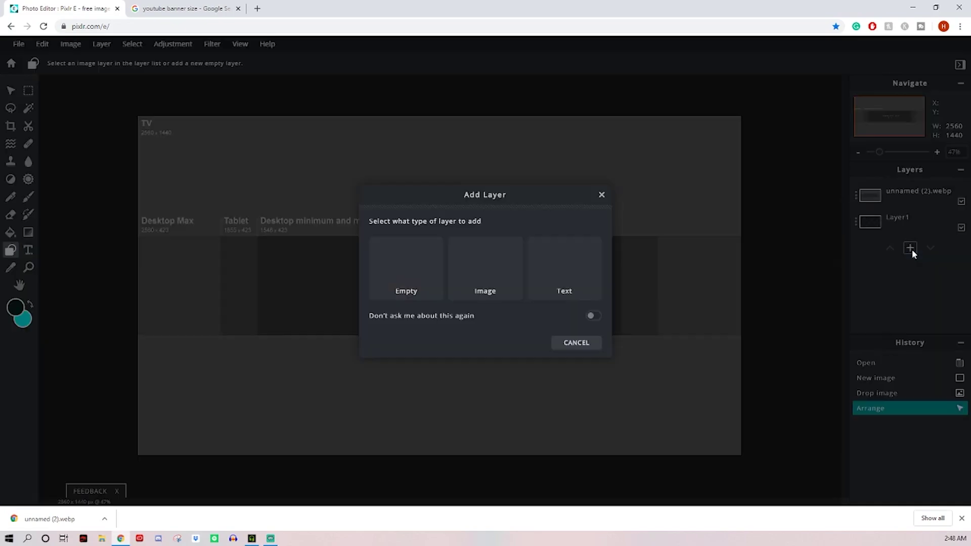
left_click(405, 281)
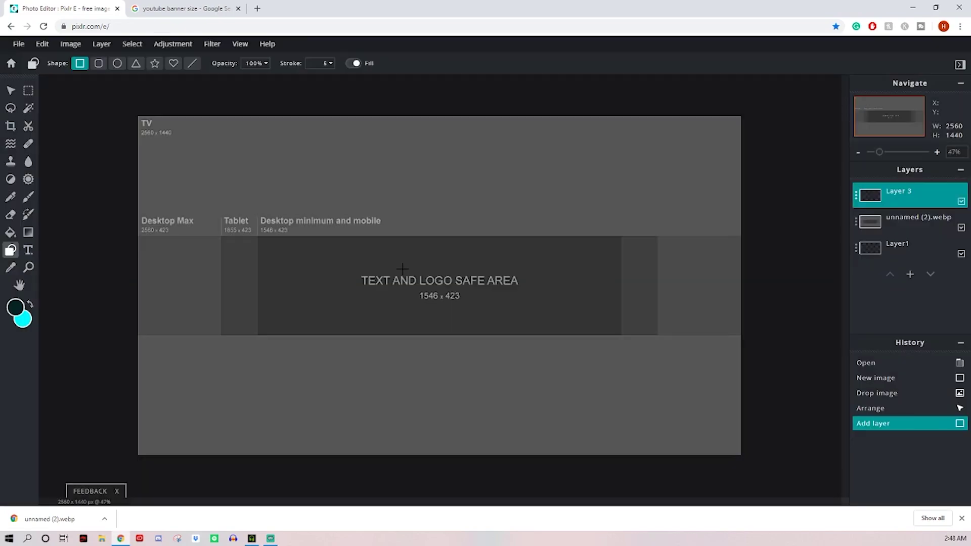
left_click(22, 319)
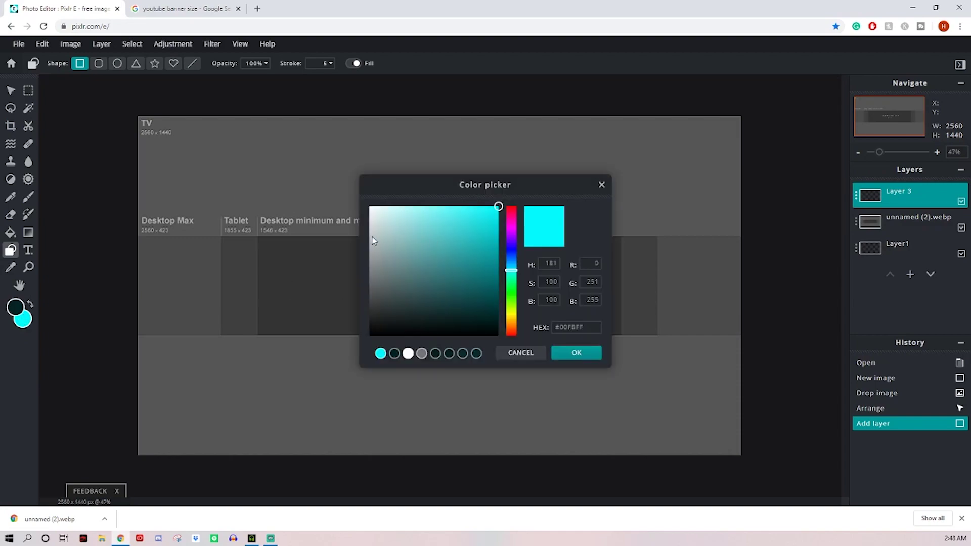
left_click_drag(372, 237, 365, 203)
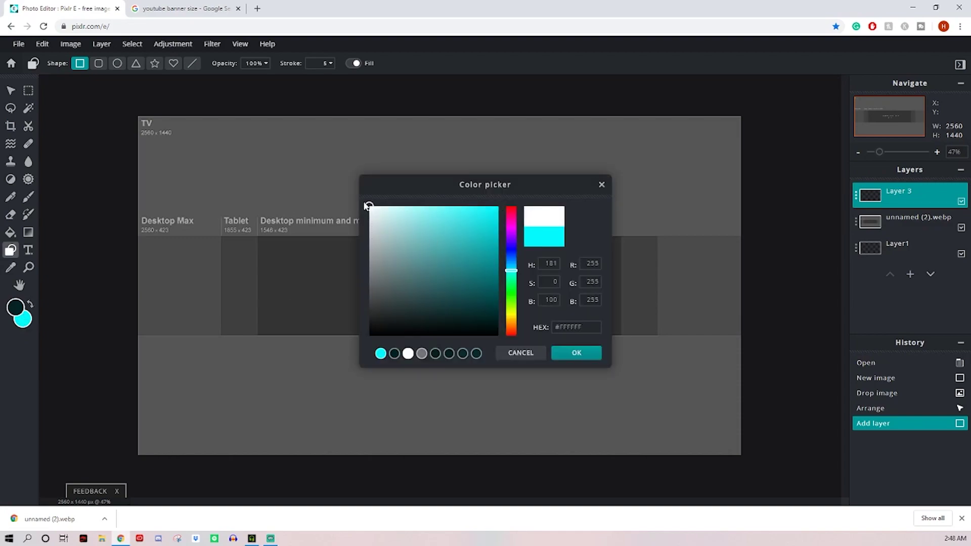
left_click(573, 353)
- Set the stroke to 0 and draw a white rectangle over the safe area
left_click(324, 62)
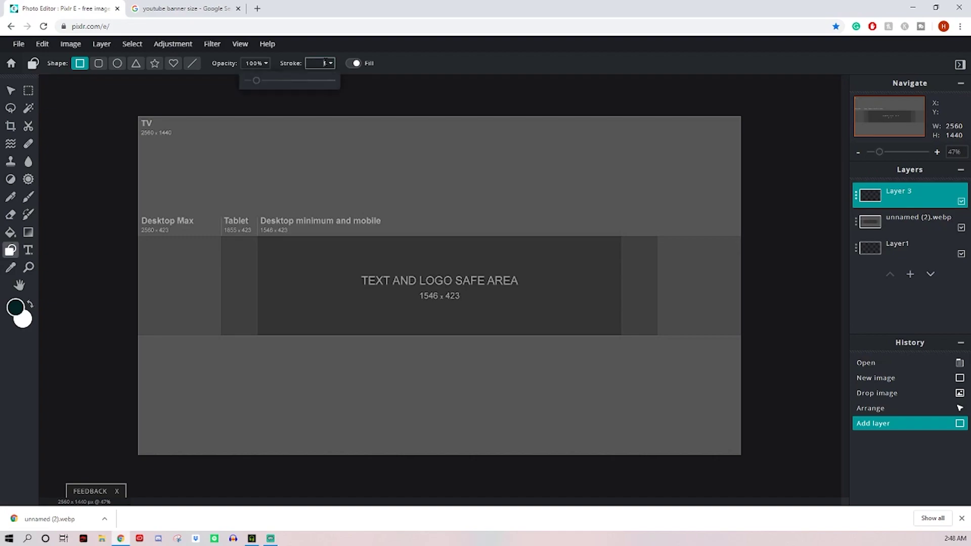
left_click_drag(254, 80, 236, 79)
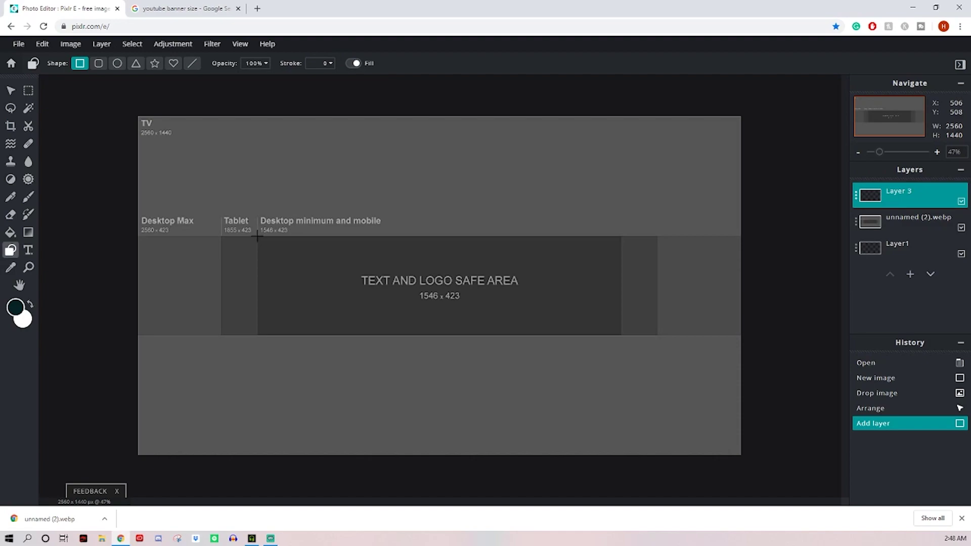
left_click_drag(258, 236, 621, 335)
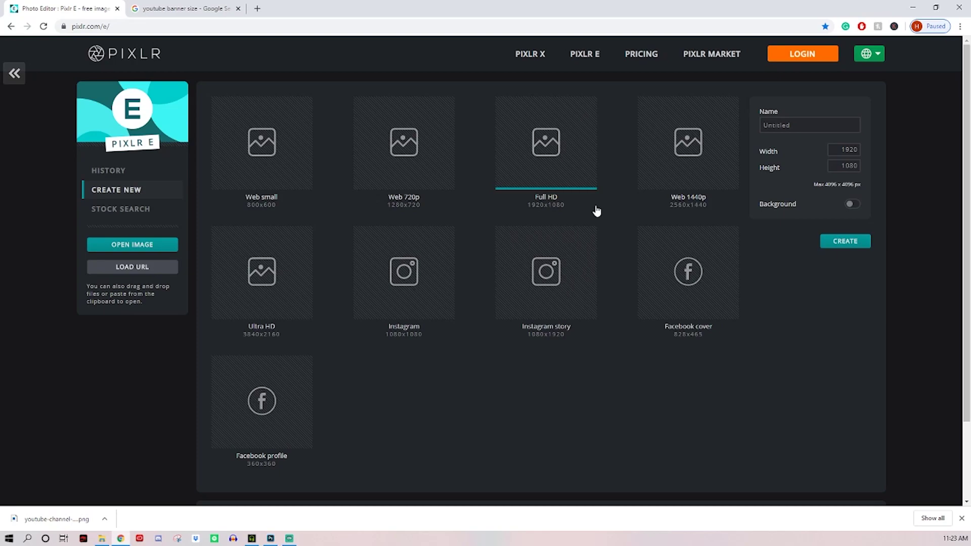
- Create a new 1920x480 canvas with a white background
double_click(851, 165)
type("4")
left_click(851, 204)
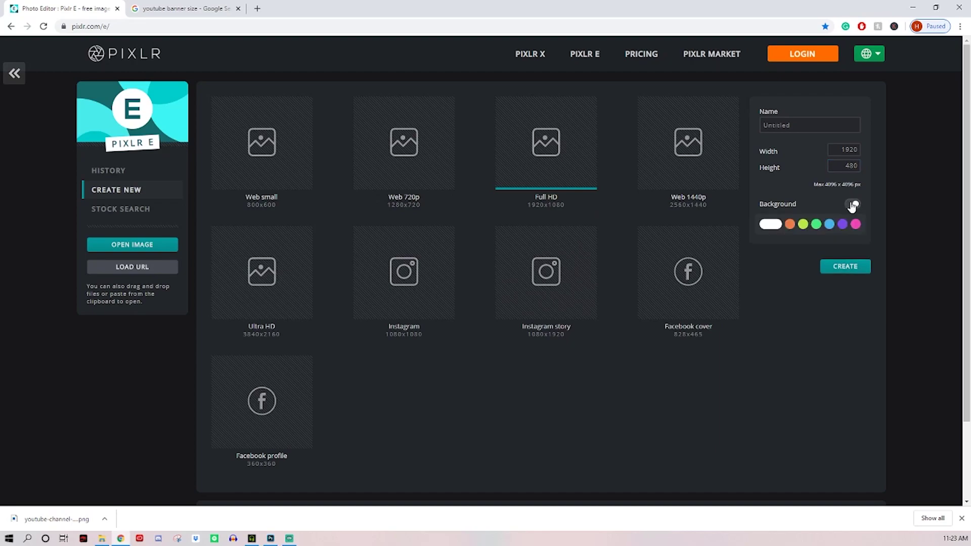
left_click(864, 271)
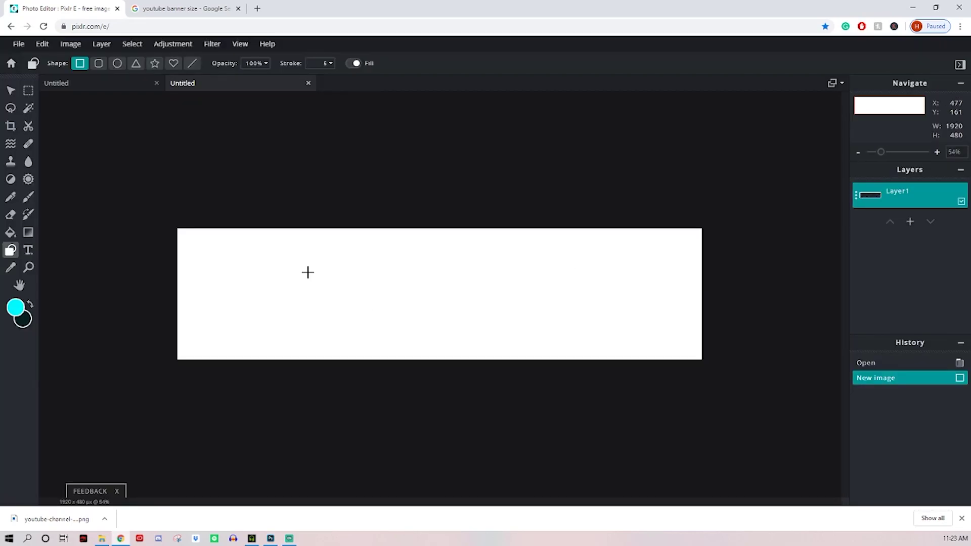
- From the Pixlr start page, create another new image sized 1500 × 500
left_click(10, 63)
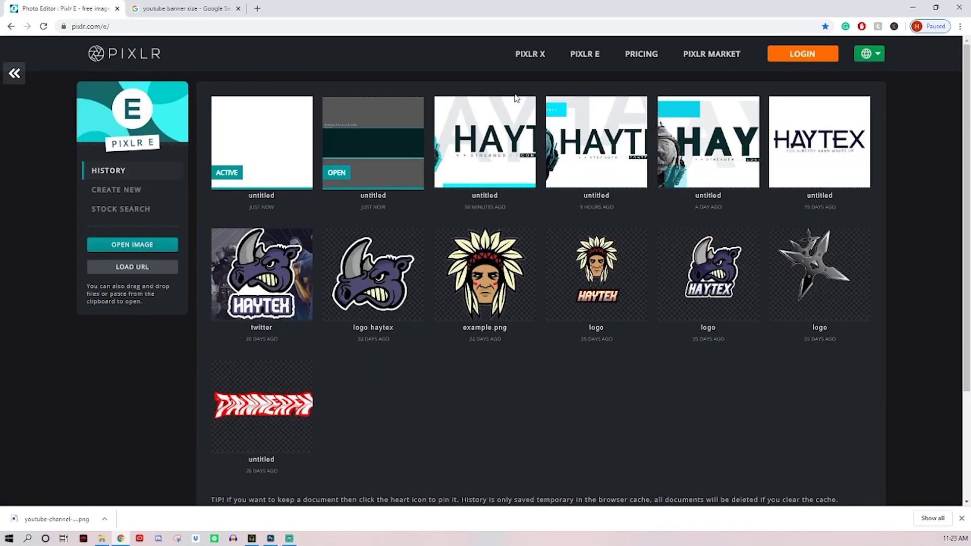
left_click(101, 191)
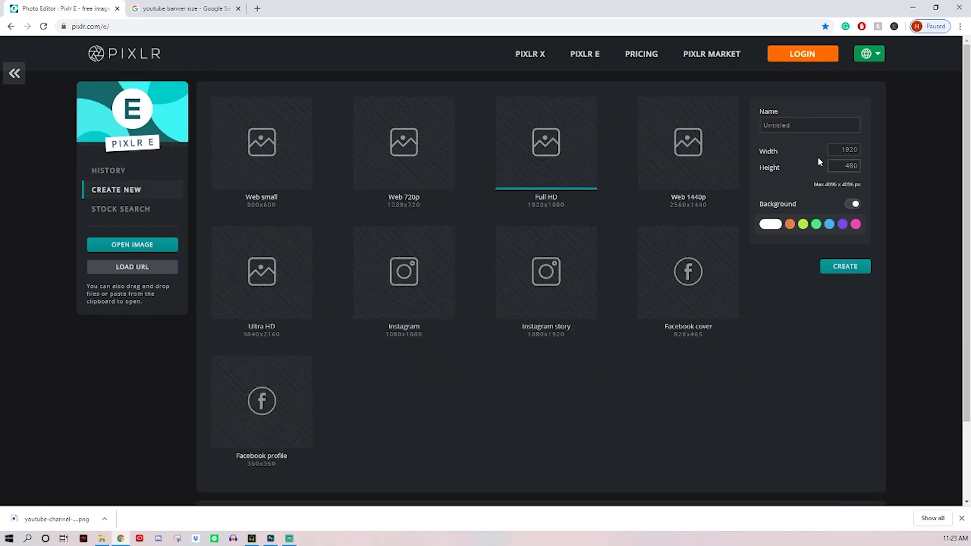
double_click(844, 149)
type("1")
double_click(850, 166)
type("500")
left_click(846, 267)
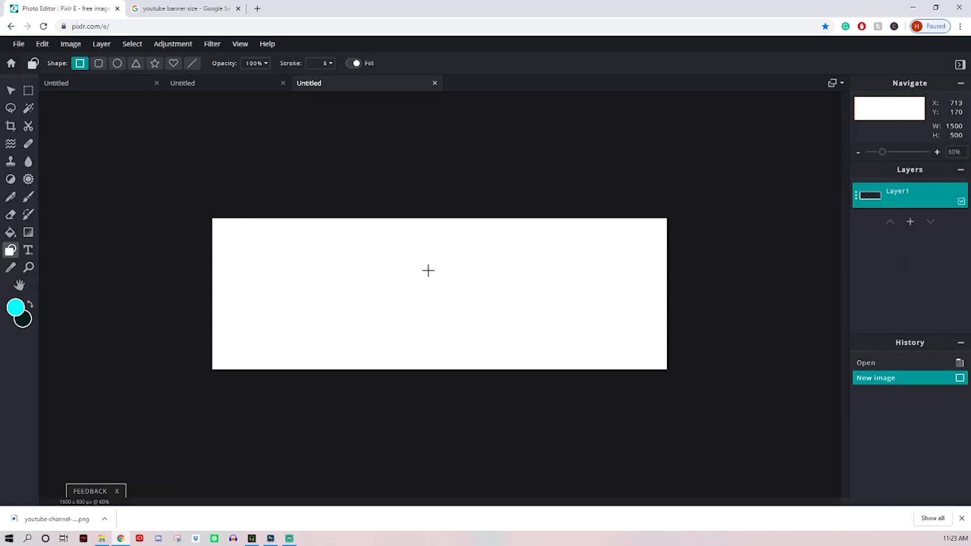
- Set the foreground colour to very dark teal #042223, darkened from bright cyan
scroll(428, 271, "up", 1)
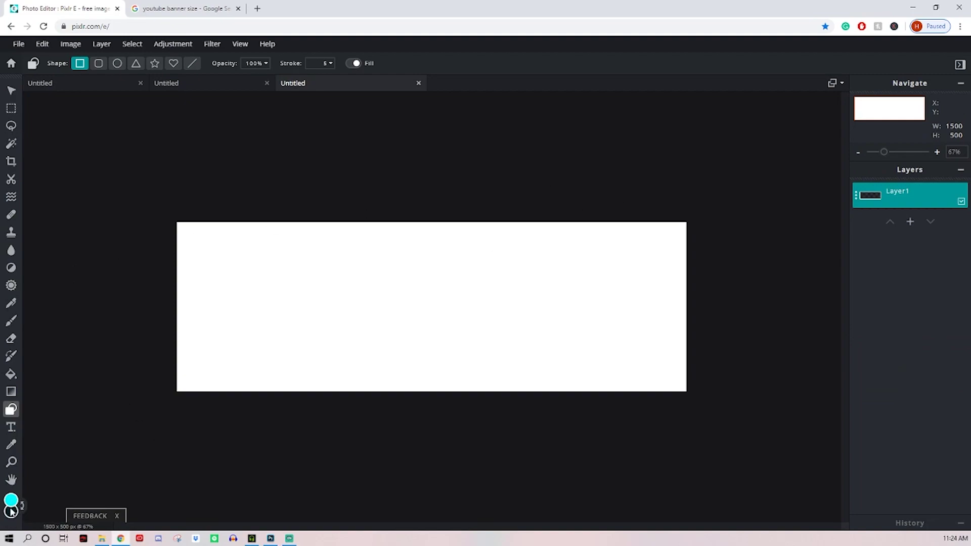
left_click(10, 502)
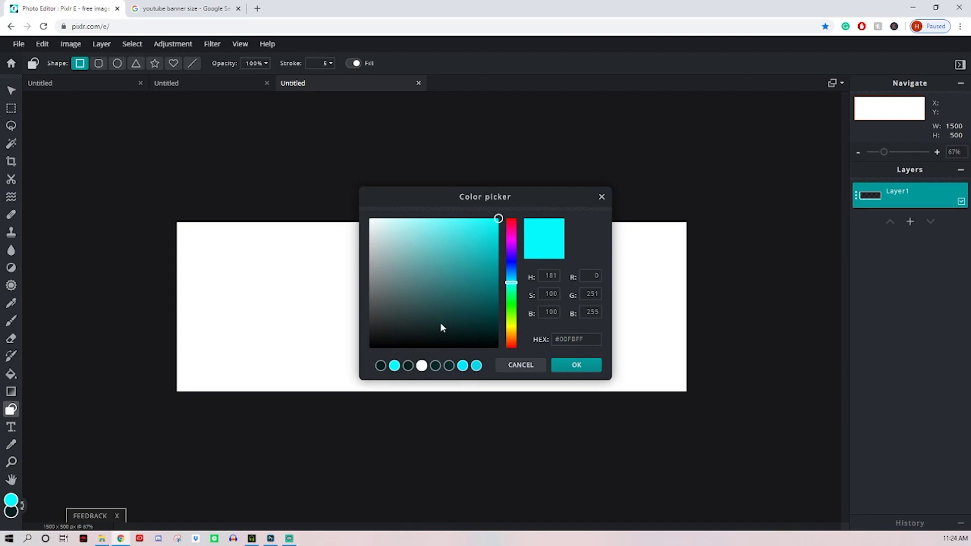
left_click(498, 219)
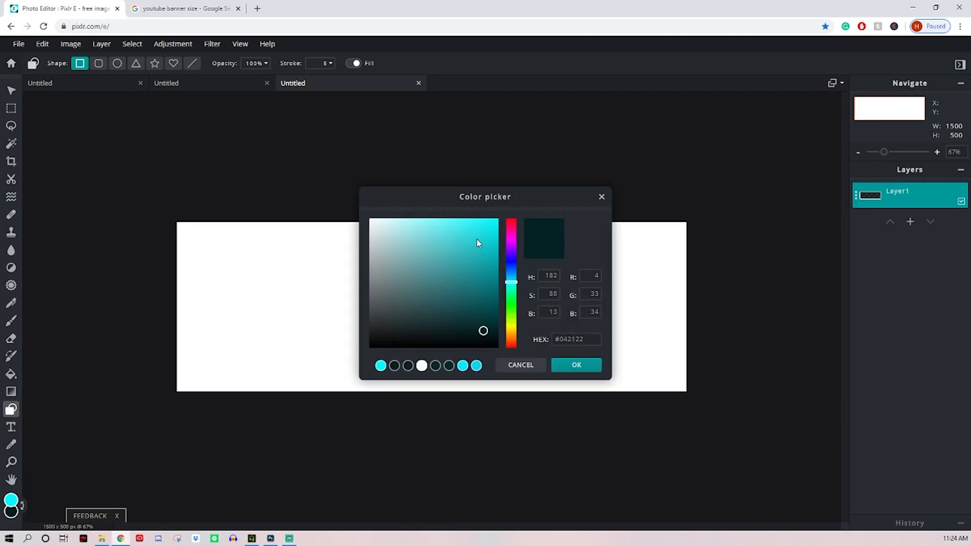
mouse_move(478, 242)
left_mouse_down()
mouse_move(473, 212)
mouse_move(445, 208)
mouse_move(496, 211)
left_mouse_up()
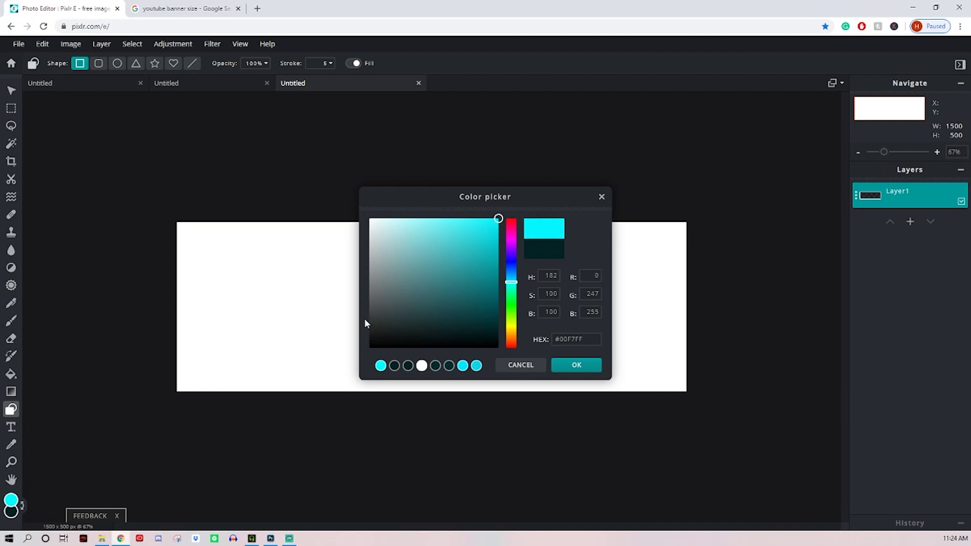
mouse_move(376, 347)
left_mouse_down()
mouse_move(387, 374)
mouse_move(480, 379)
left_mouse_up()
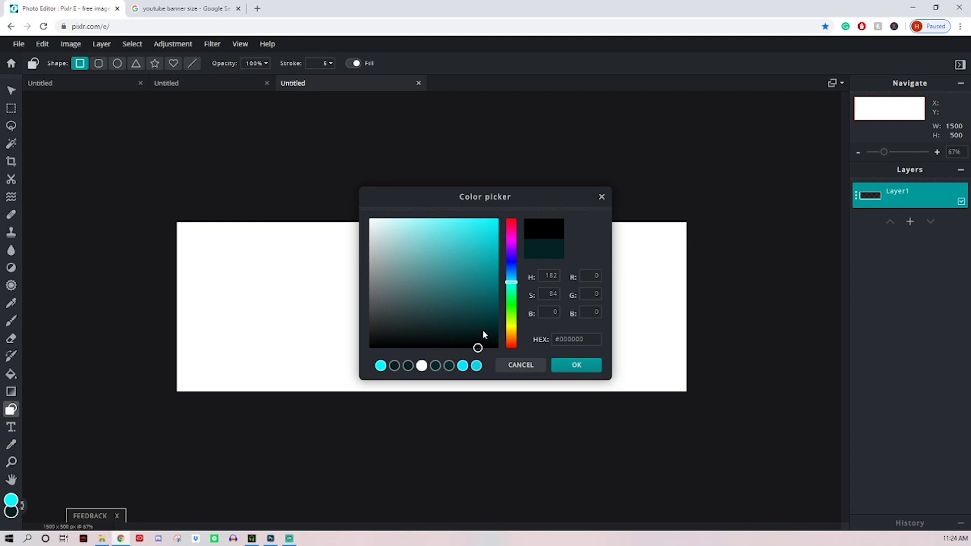
left_click_drag(483, 332, 483, 331)
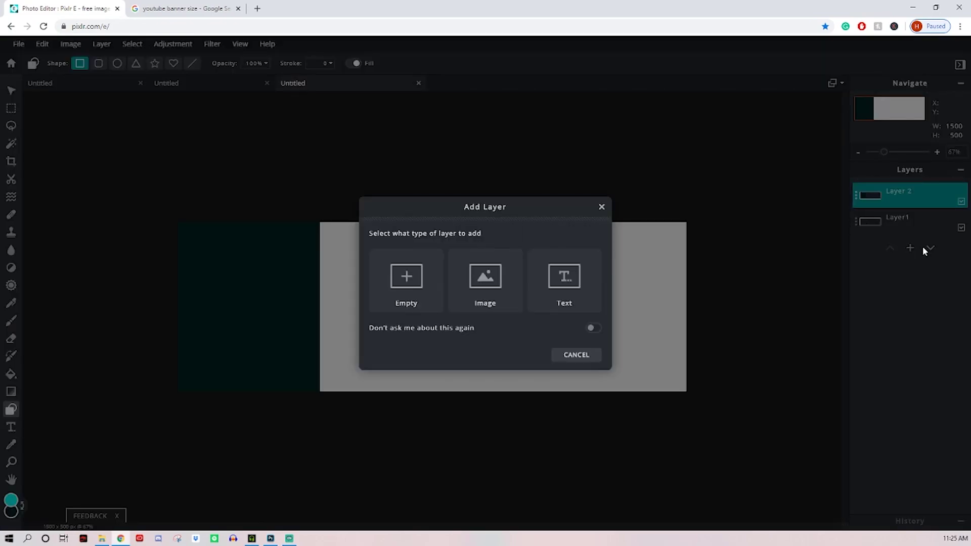
- Add a cyan 'HAYTEX' text layer and centre it in the white banner area
left_click(565, 287)
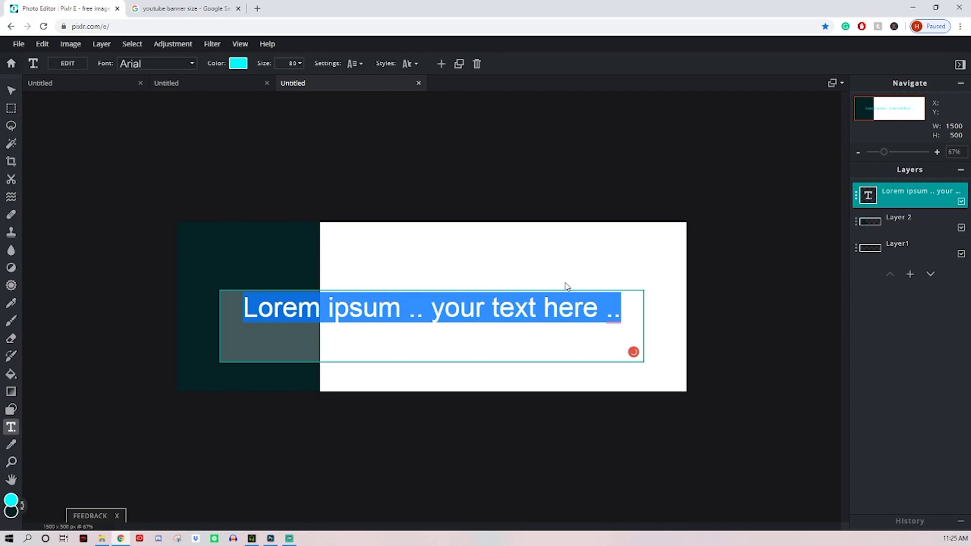
type("HAYTEX")
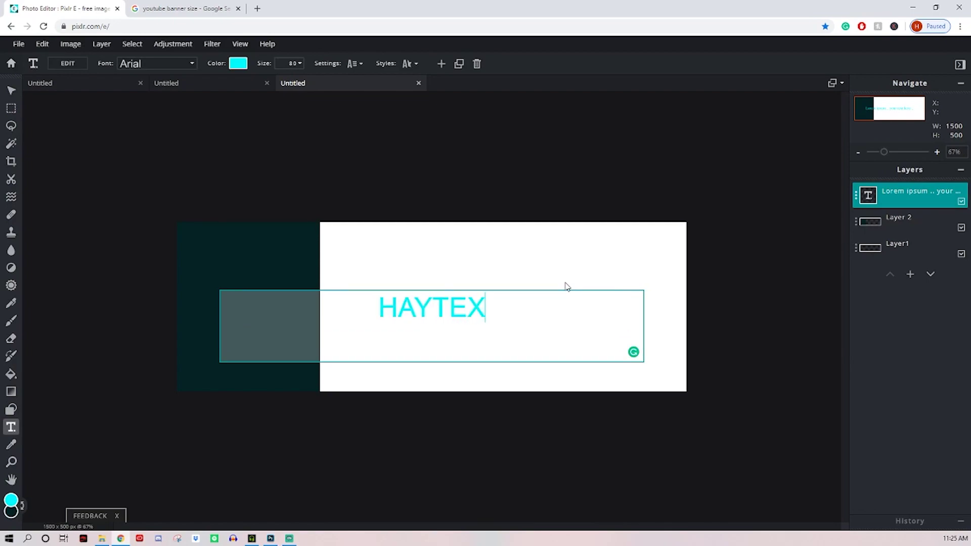
left_click(11, 90)
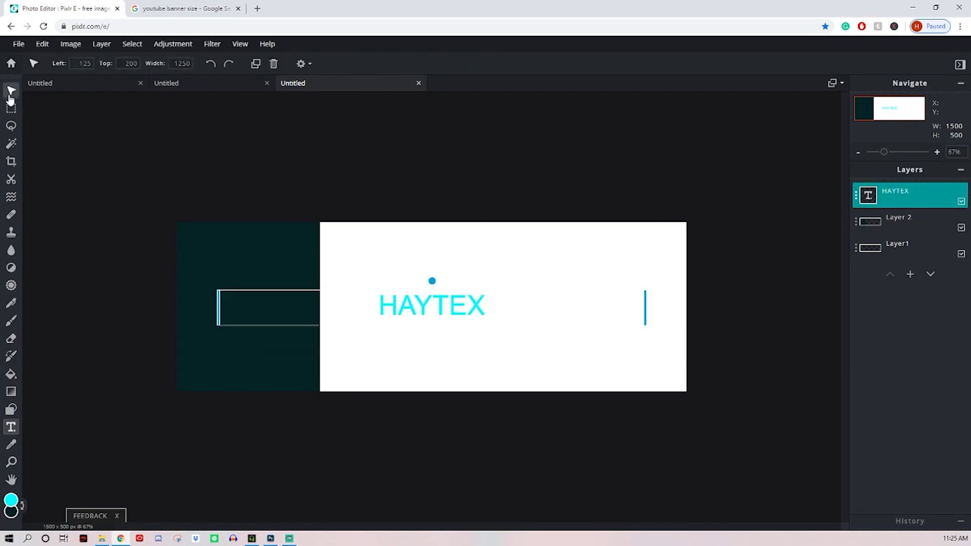
left_click_drag(430, 306, 503, 305)
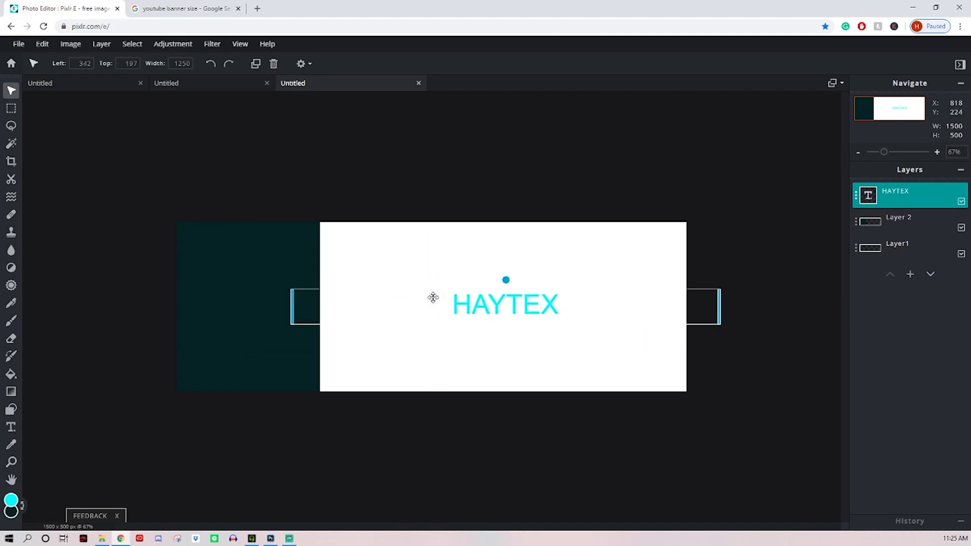
left_click_drag(296, 301, 172, 306)
left_click_drag(429, 305, 525, 306)
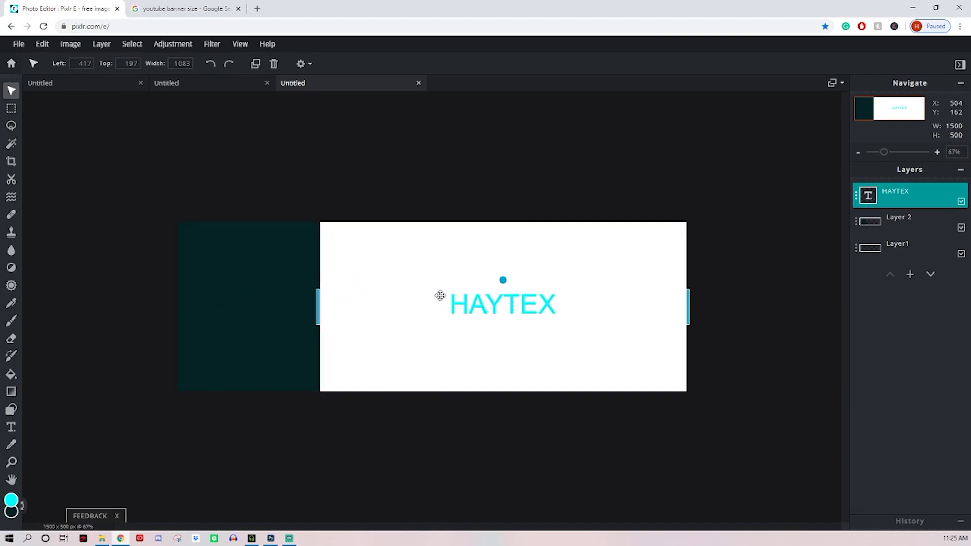
left_click_drag(445, 297, 436, 305)
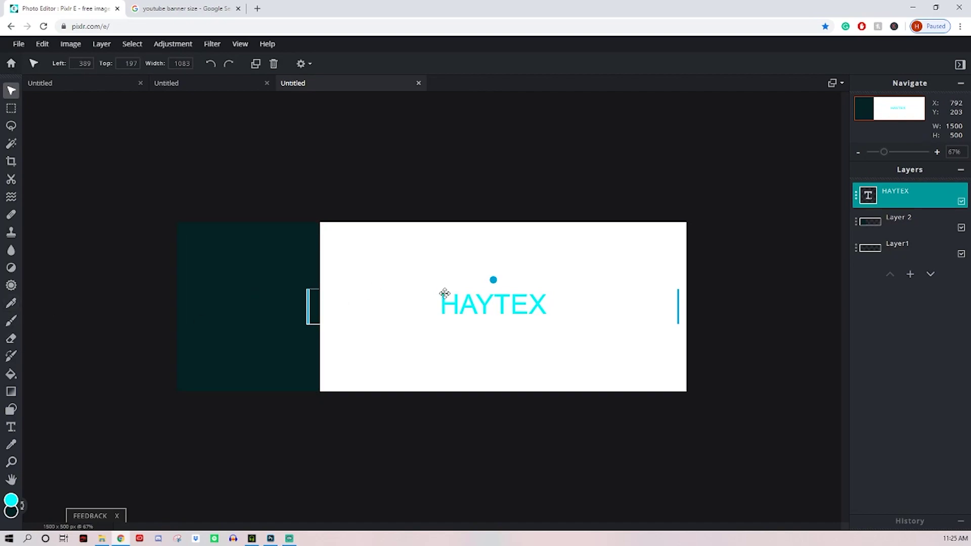
- Recolour the HAYTEX text dark teal #042223, sampled from the canvas
left_click(11, 427)
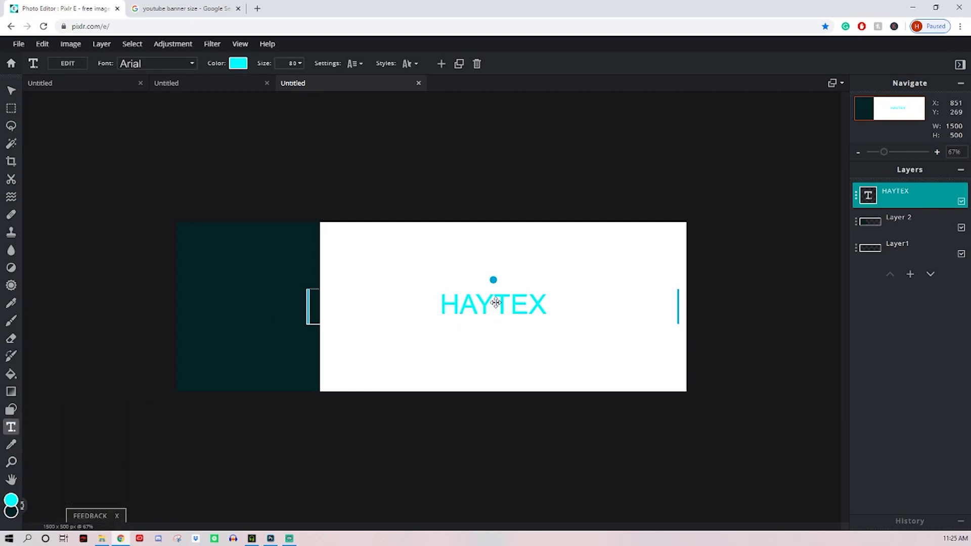
mouse_move(498, 301)
left_mouse_down()
mouse_move(468, 296)
mouse_move(511, 303)
left_mouse_up()
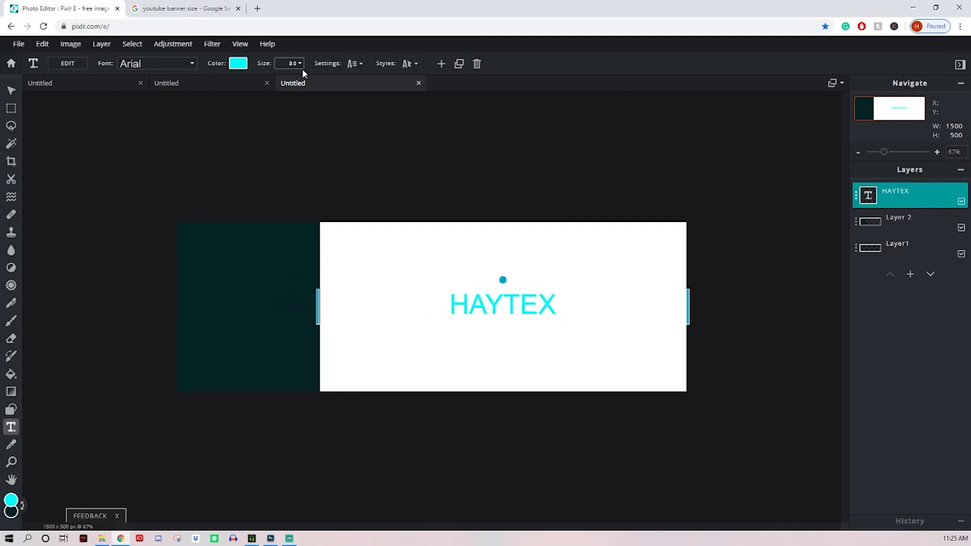
left_click(239, 64)
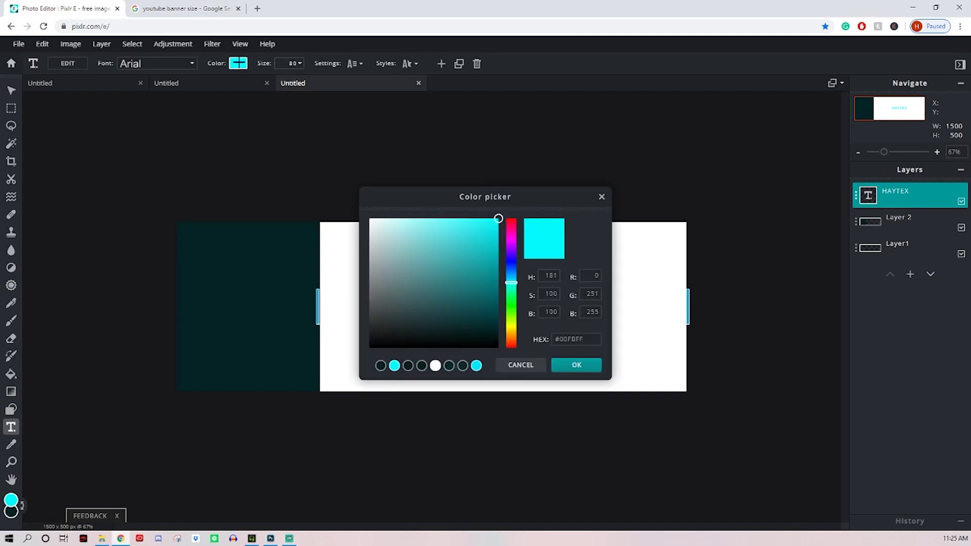
left_click(247, 283)
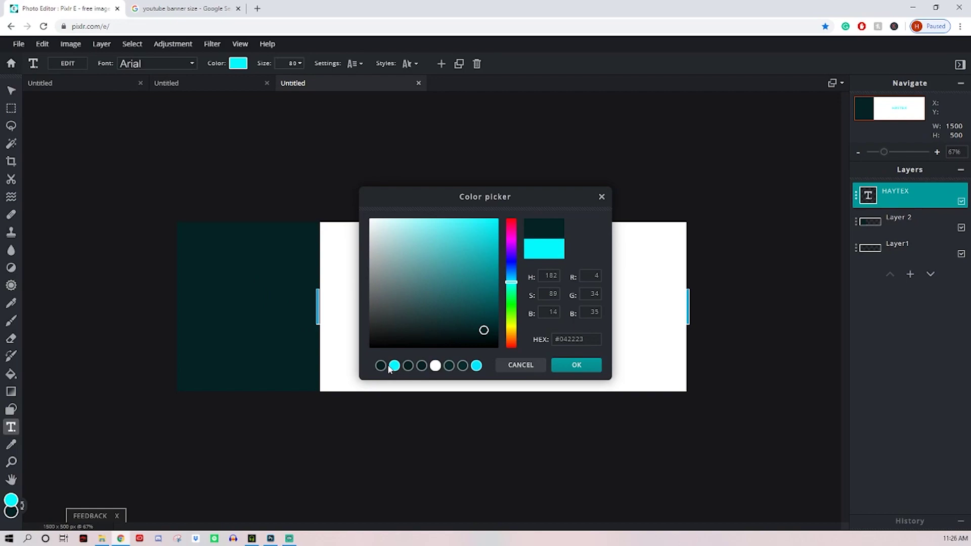
left_click(567, 368)
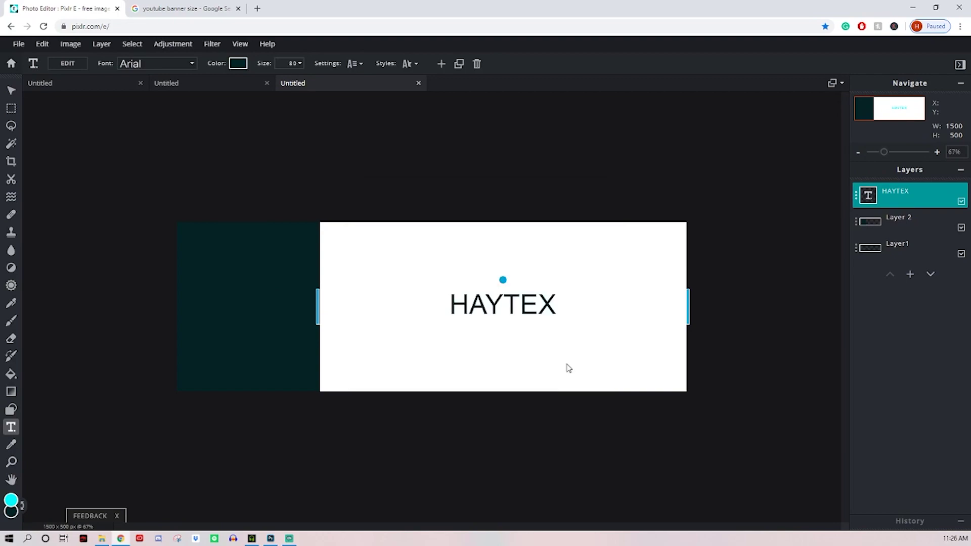
- Set HAYTEX to the Amaranth font at size 210 and move it higher
left_click(174, 71)
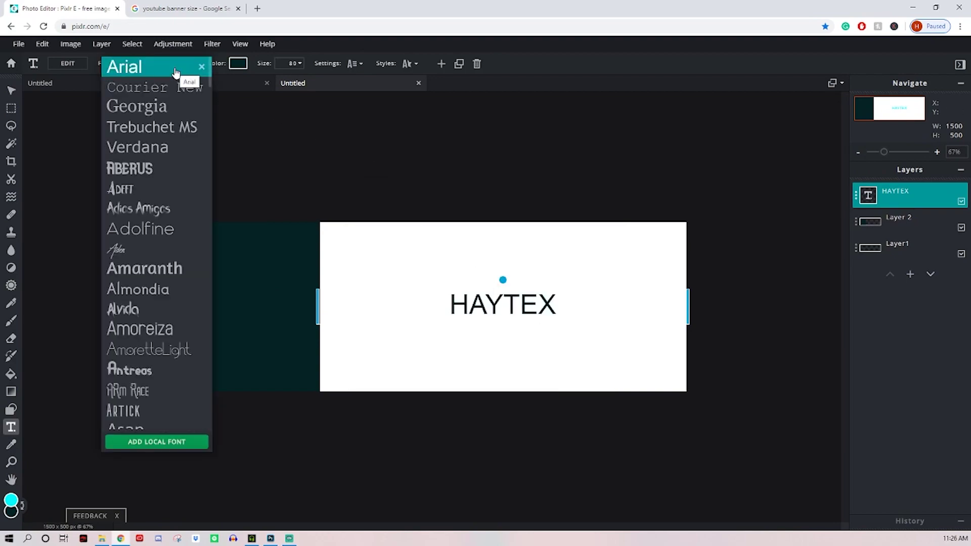
left_click(170, 269)
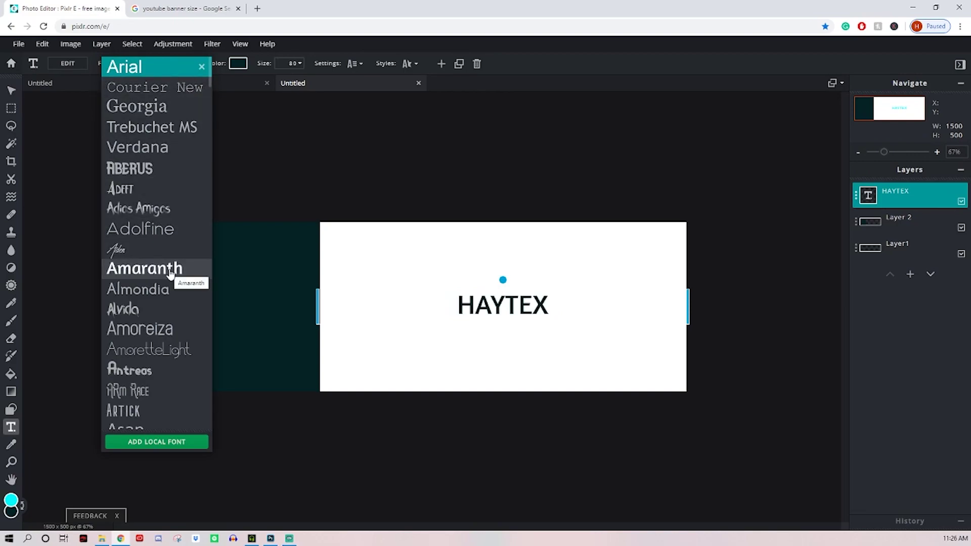
left_click(170, 272)
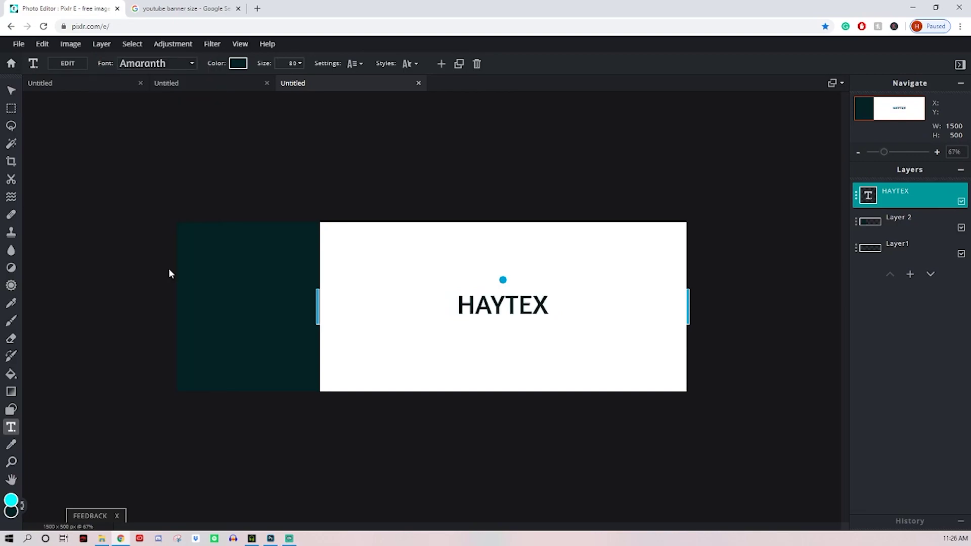
left_click(295, 62)
left_click_drag(224, 80, 235, 83)
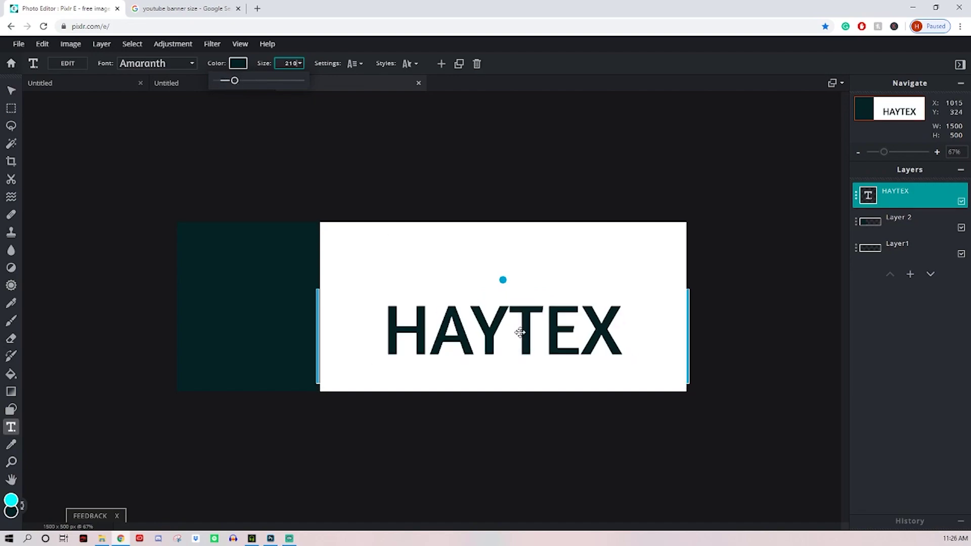
left_click_drag(502, 313, 501, 286)
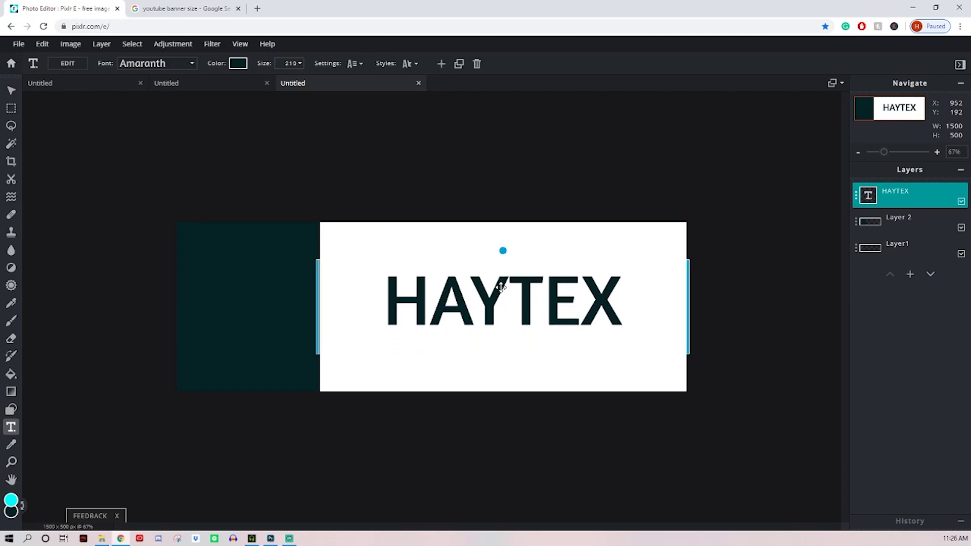
- Spread the HAYTEX letter spacing wider and turn on an outline style
left_click(361, 64)
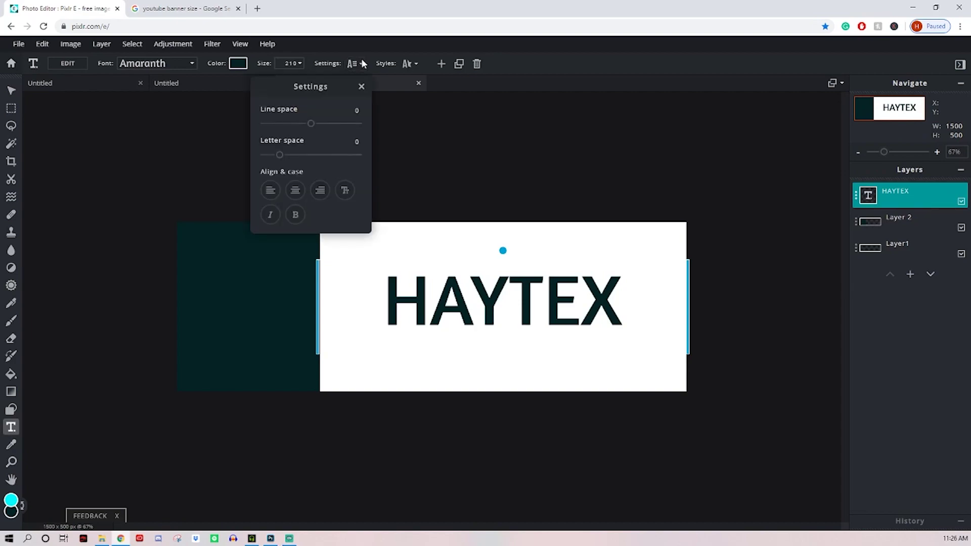
left_click_drag(279, 155, 293, 156)
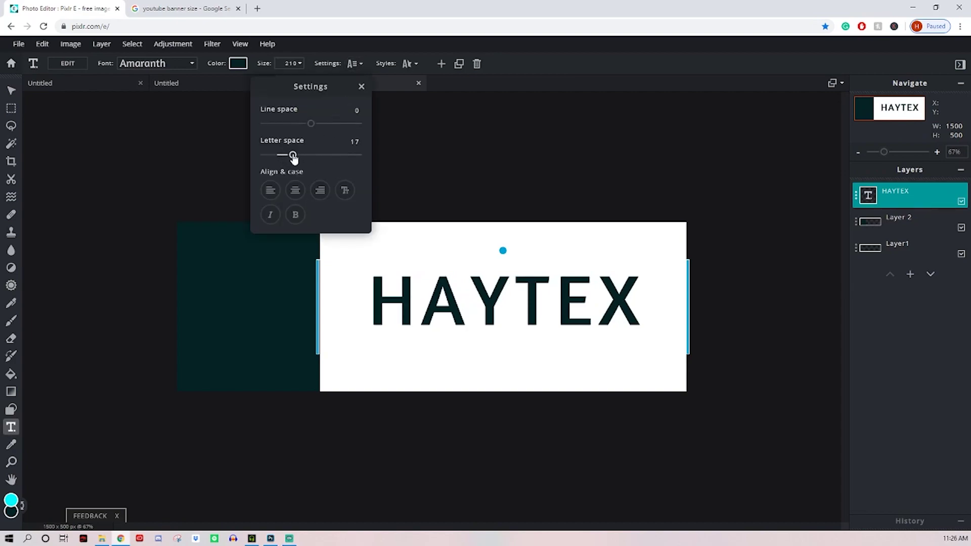
left_click(406, 64)
left_click(410, 65)
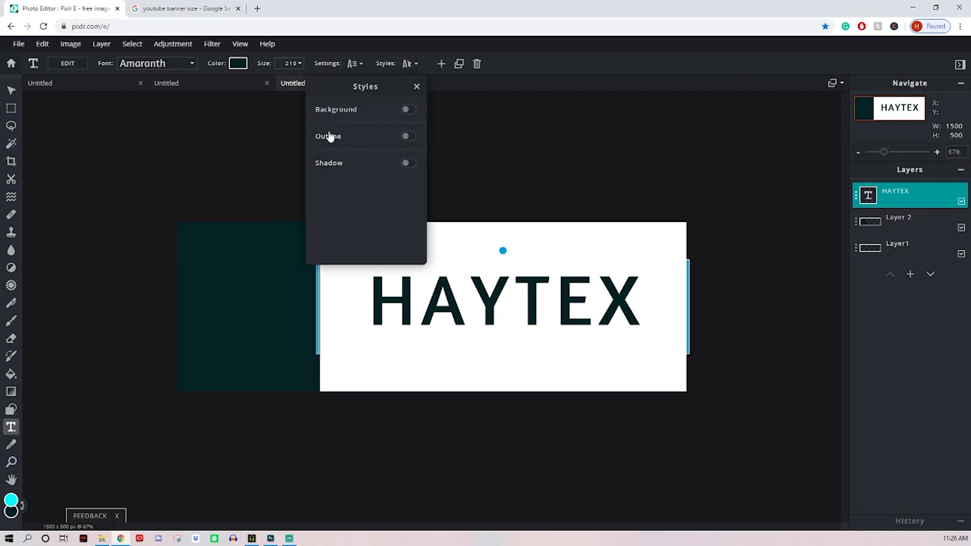
left_click(406, 137)
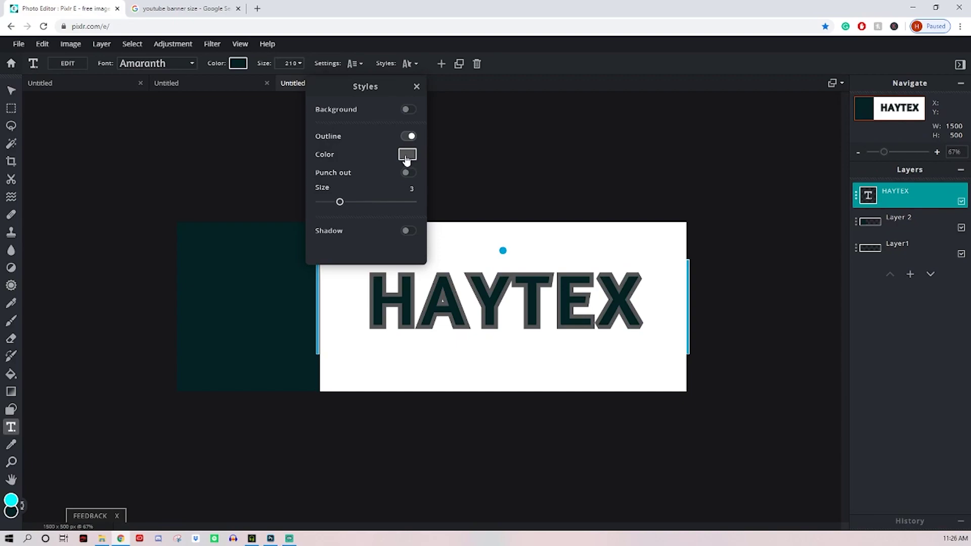
- Make the HAYTEX outline dark teal #042223 with size 2
left_click(407, 155)
left_click(233, 273)
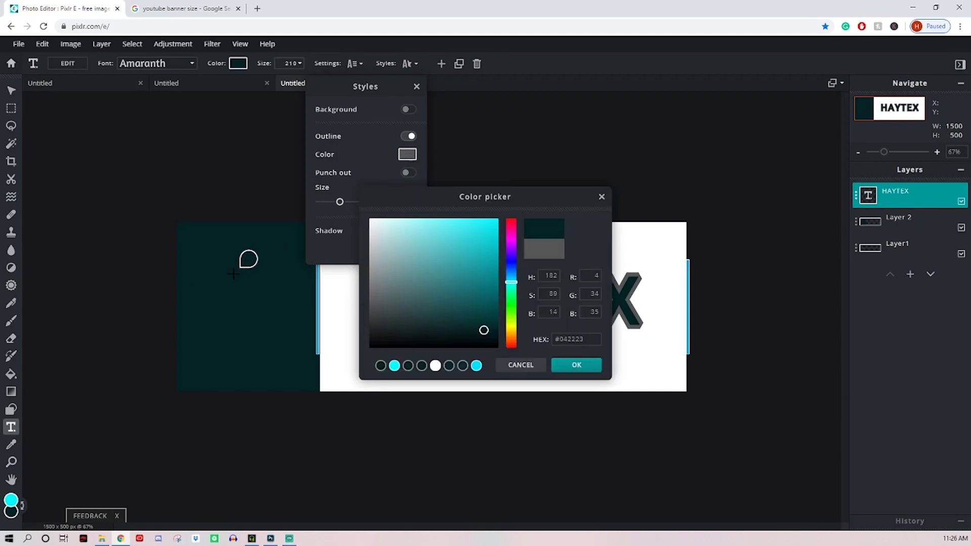
left_click(576, 363)
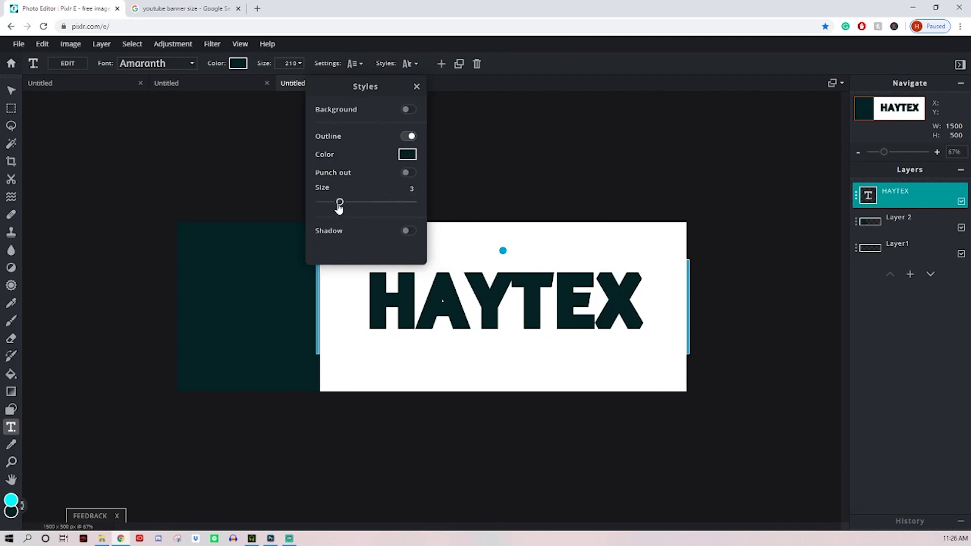
left_click_drag(340, 202, 328, 203)
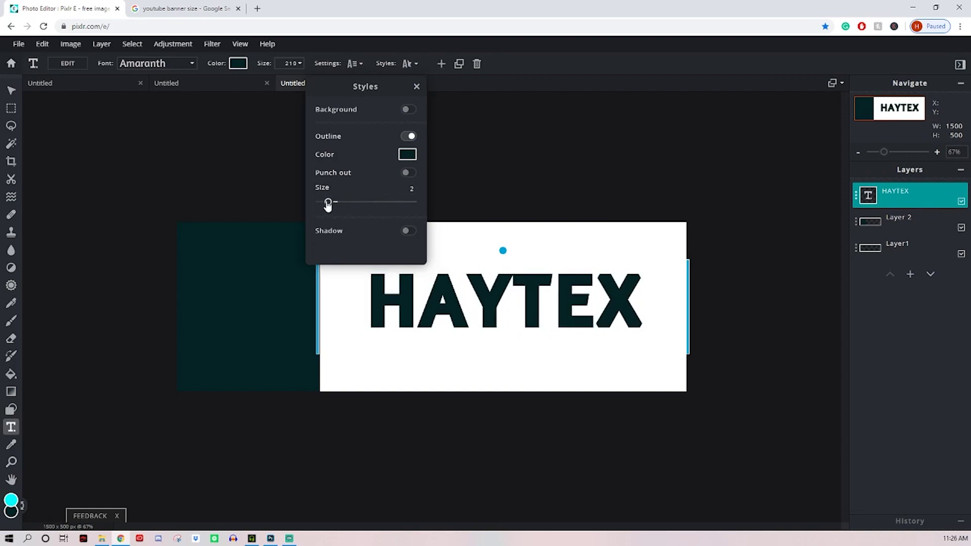
left_click(416, 88)
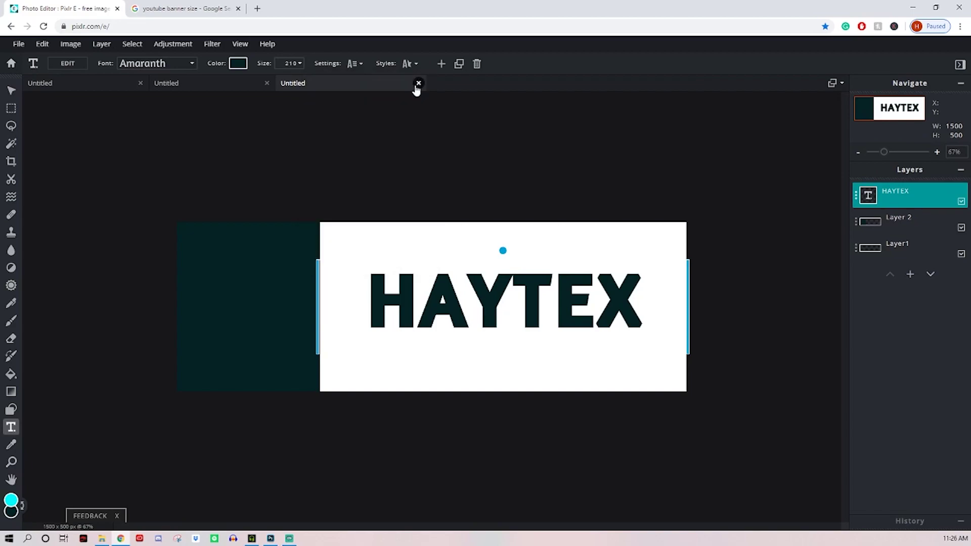
- Duplicate the HAYTEX text layer
left_click(502, 141)
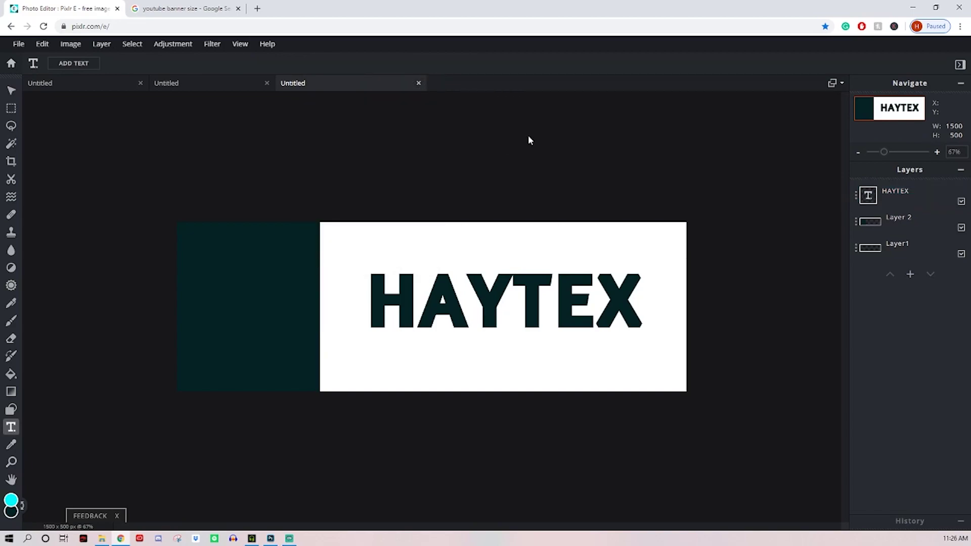
left_click(899, 195)
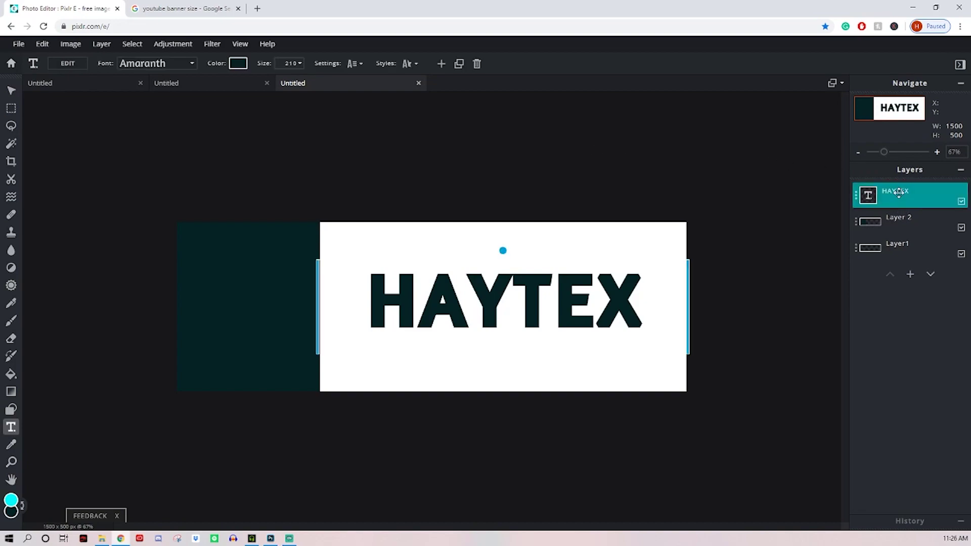
left_click(855, 198)
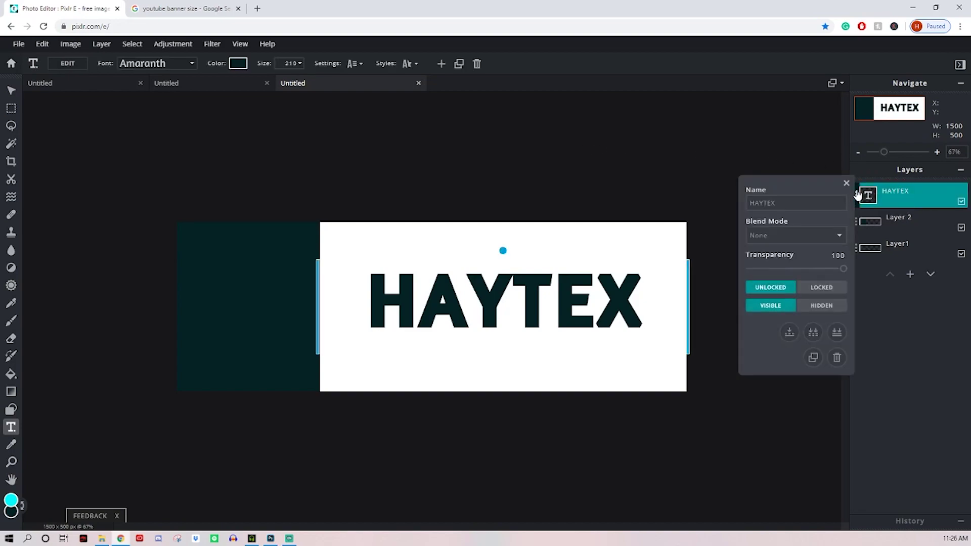
left_click(813, 358)
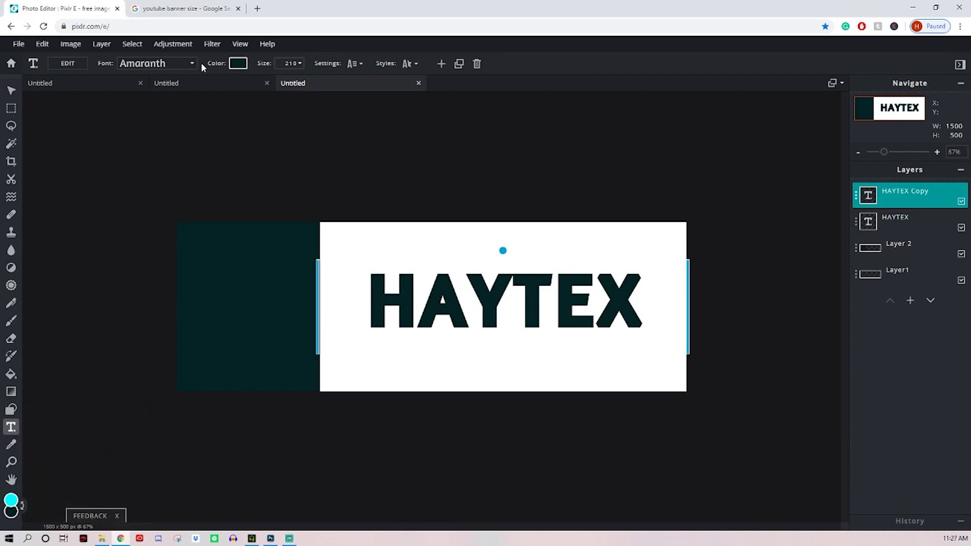
- Enlarge the HAYTEX Copy to text size 500 and centre it over the banner
left_click(291, 63)
left_click_drag(235, 80, 262, 82)
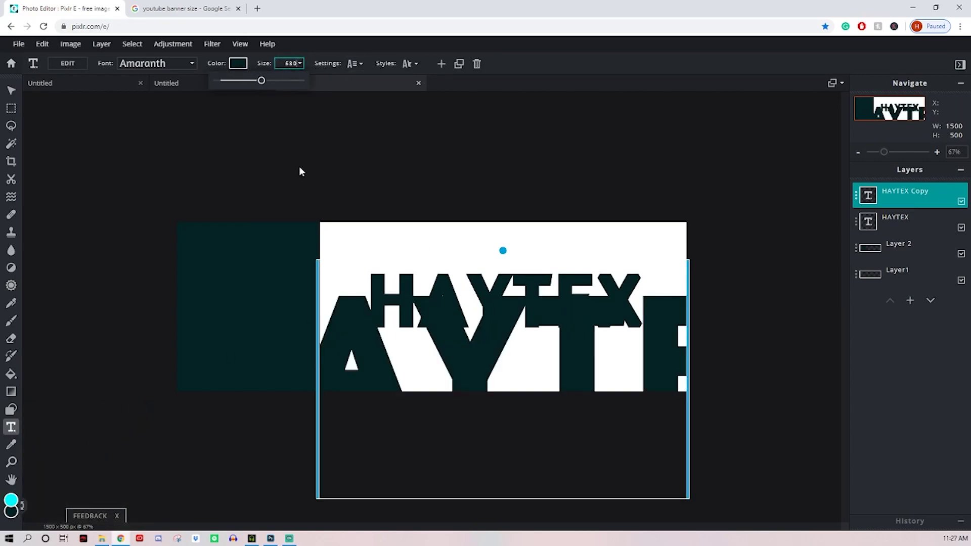
left_click_drag(472, 366, 481, 285)
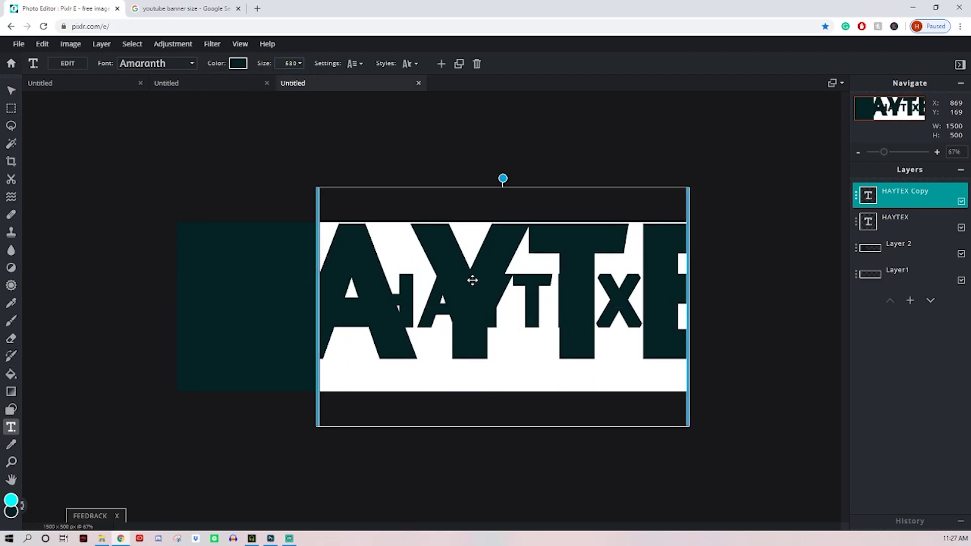
left_click(285, 64)
left_click_drag(261, 82, 260, 82)
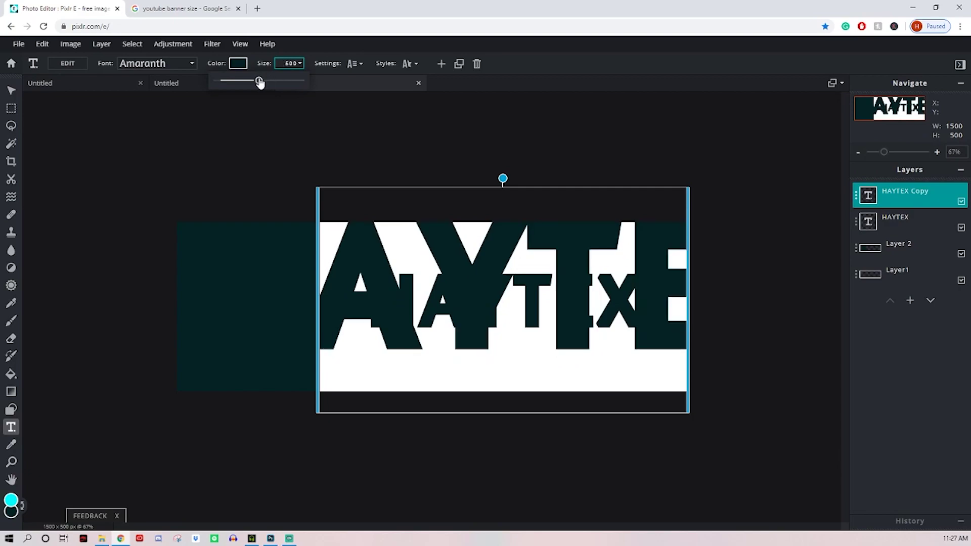
left_click(463, 290)
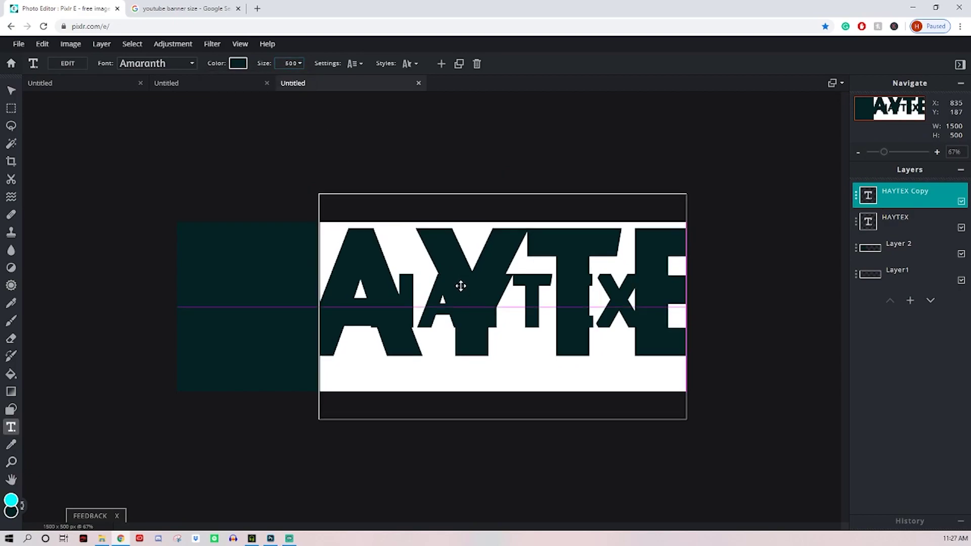
left_click_drag(460, 286, 460, 286)
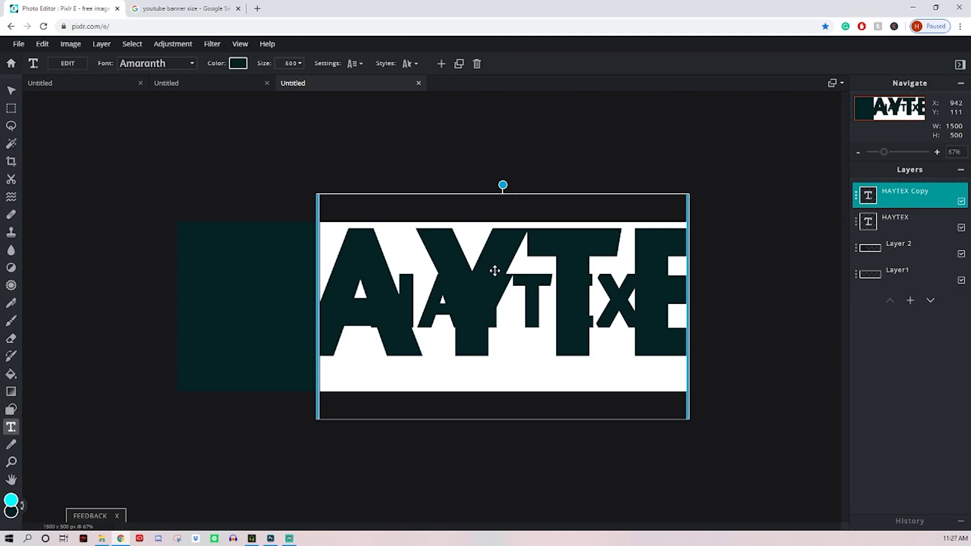
left_click(460, 119)
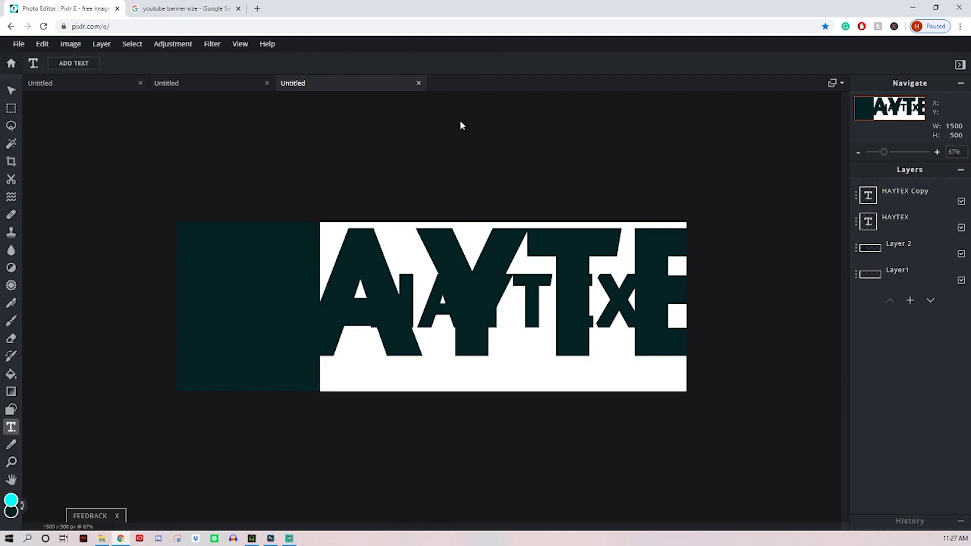
- Move HAYTEX Copy below Layer 2 and set its transparency to 10
left_click_drag(903, 196, 911, 257)
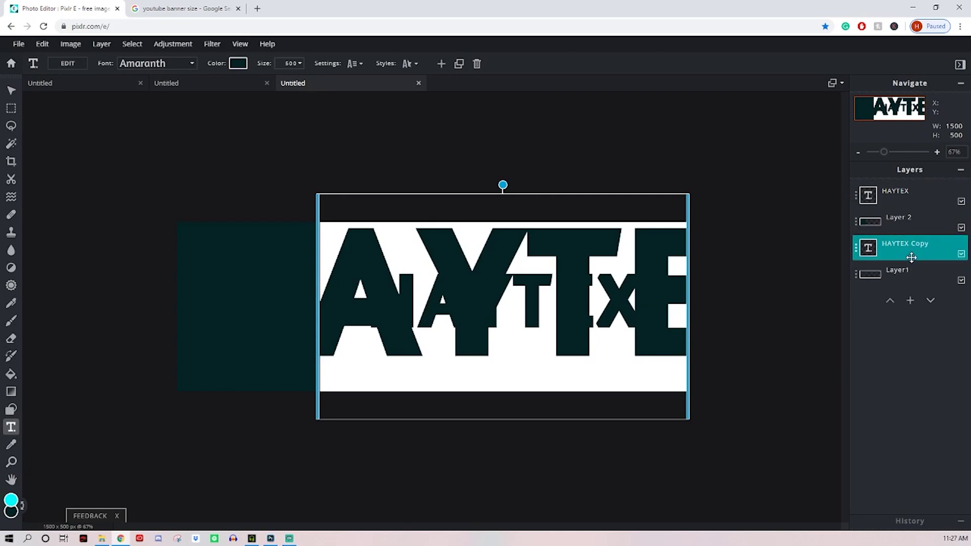
left_click(856, 247)
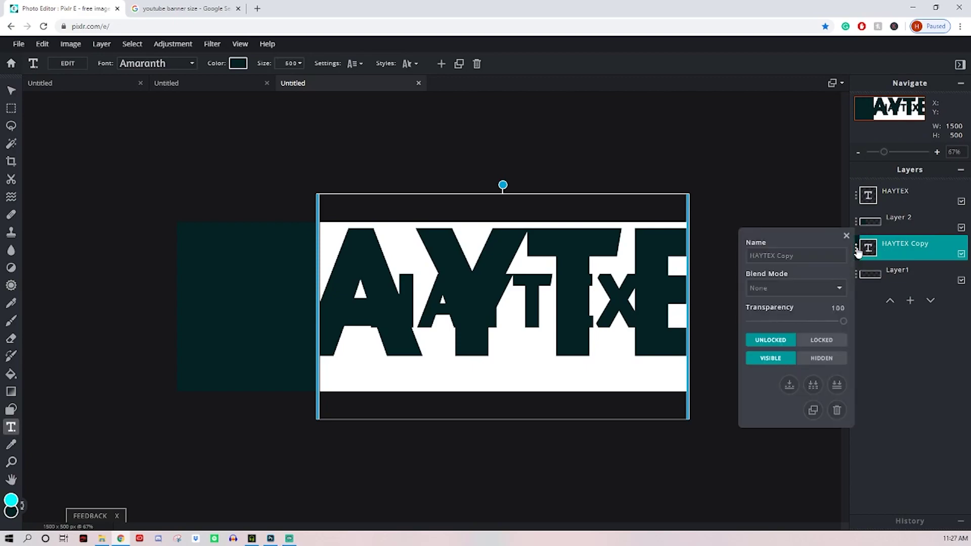
left_click(760, 321)
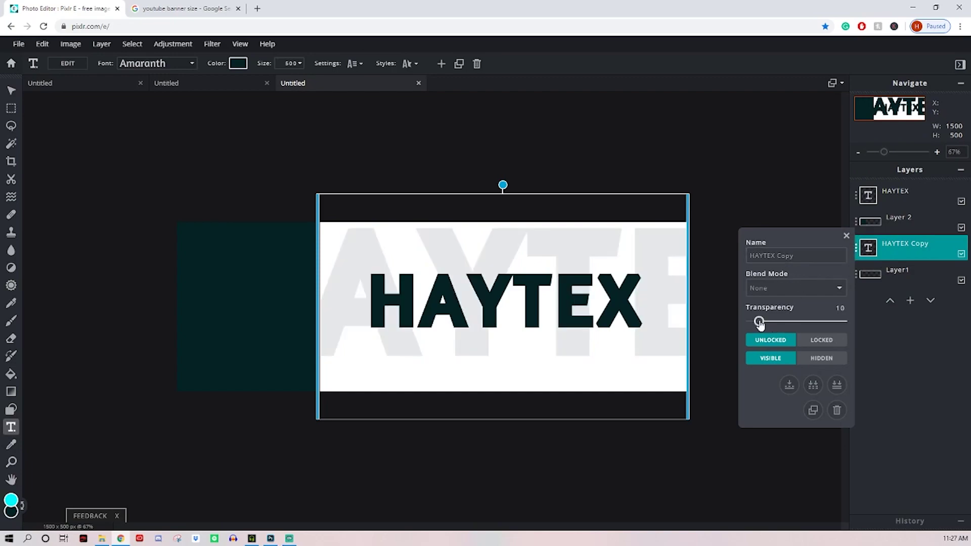
left_click(780, 184)
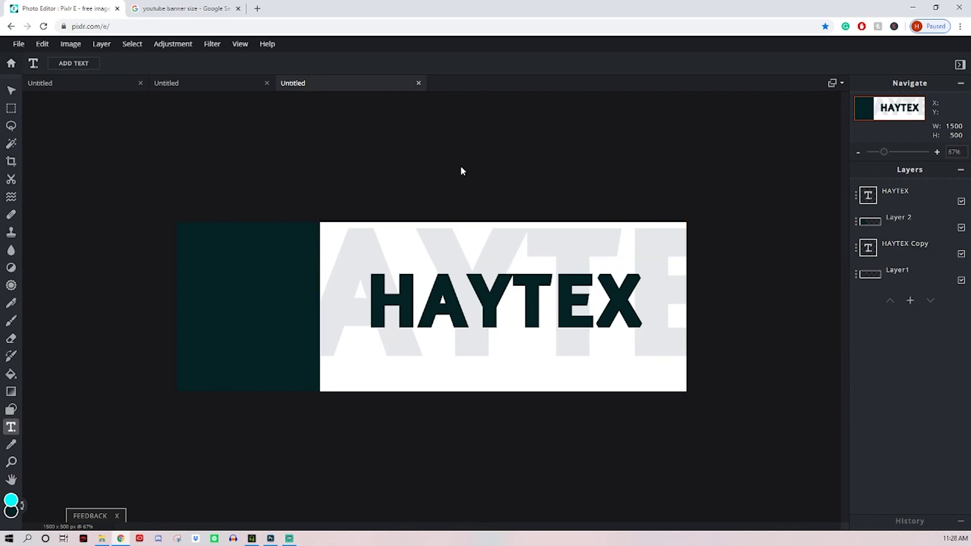
- Search Google Images for 'FORTNITE RENDER' and preview a couple of character renders
left_click(192, 9)
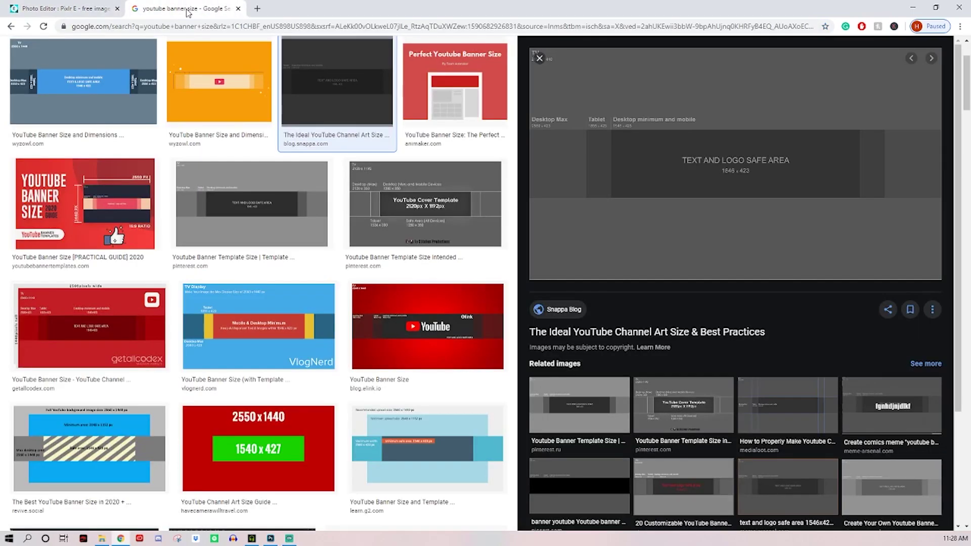
left_click(539, 60)
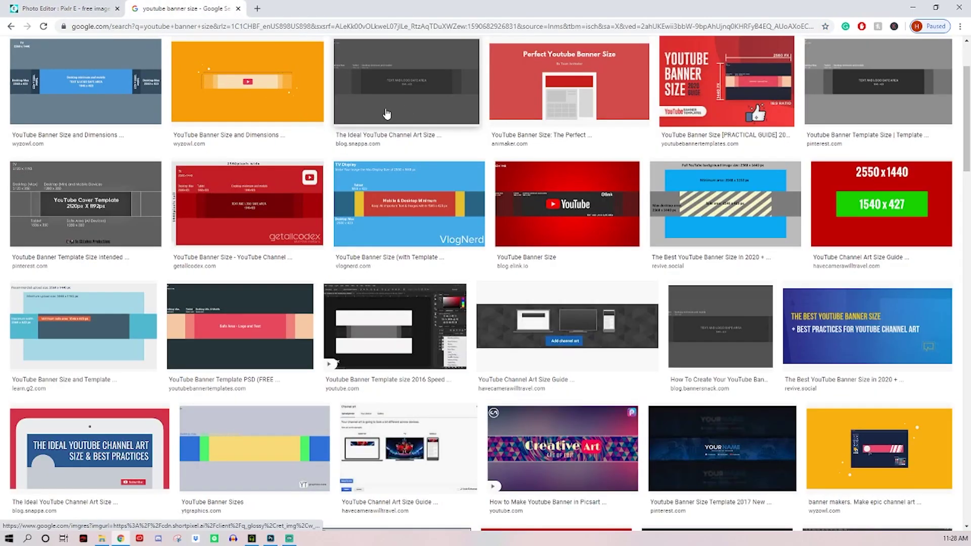
scroll(387, 113, "up", 2)
left_click_drag(180, 60, 29, 64)
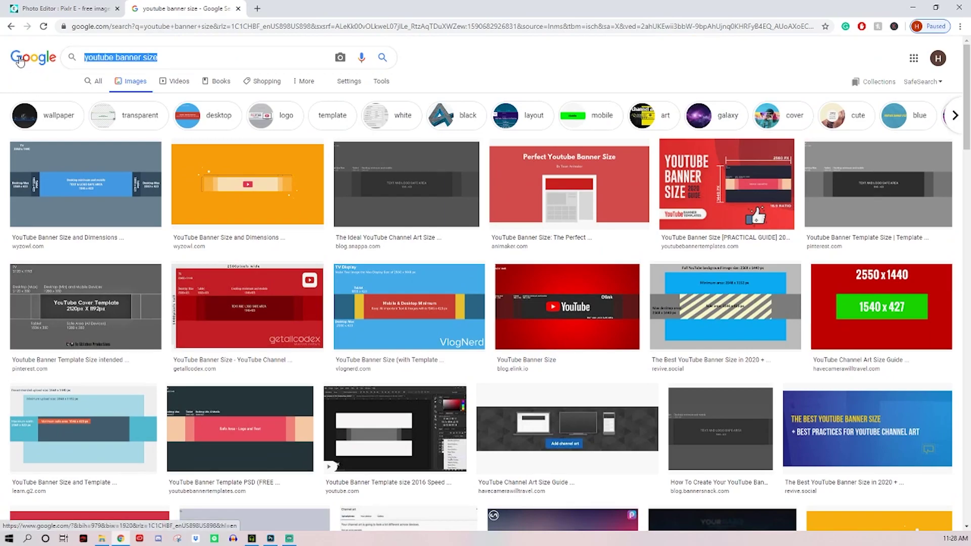
type("FORT")
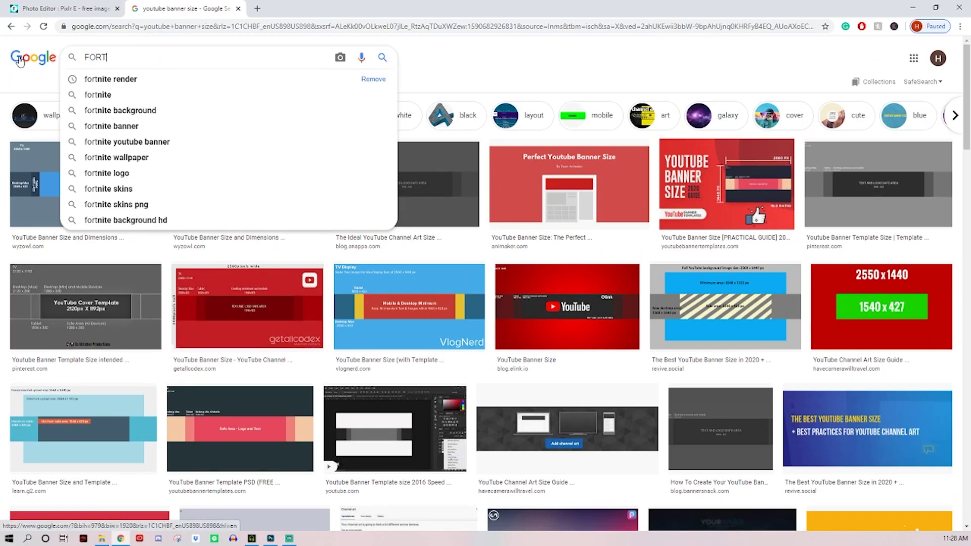
type("NITE RENDER")
key("Return")
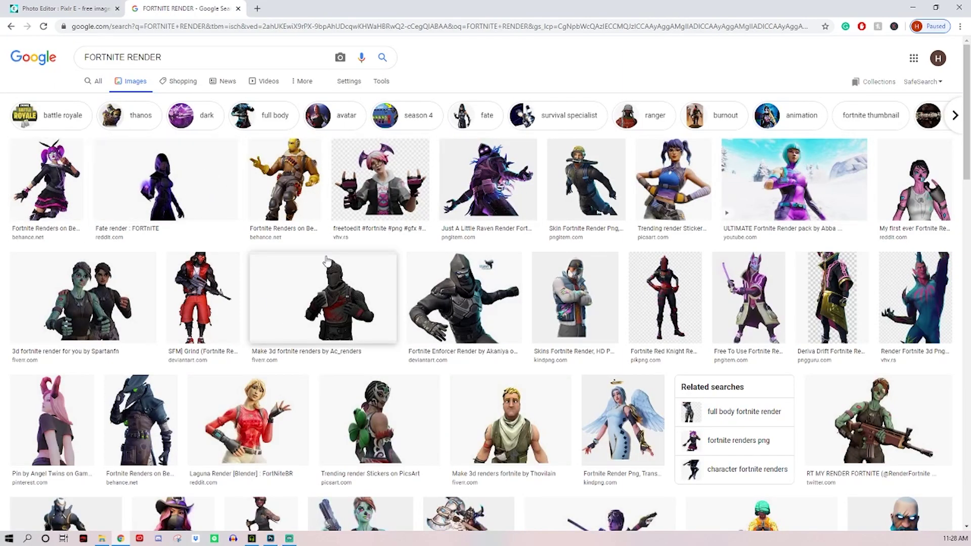
left_click(297, 191)
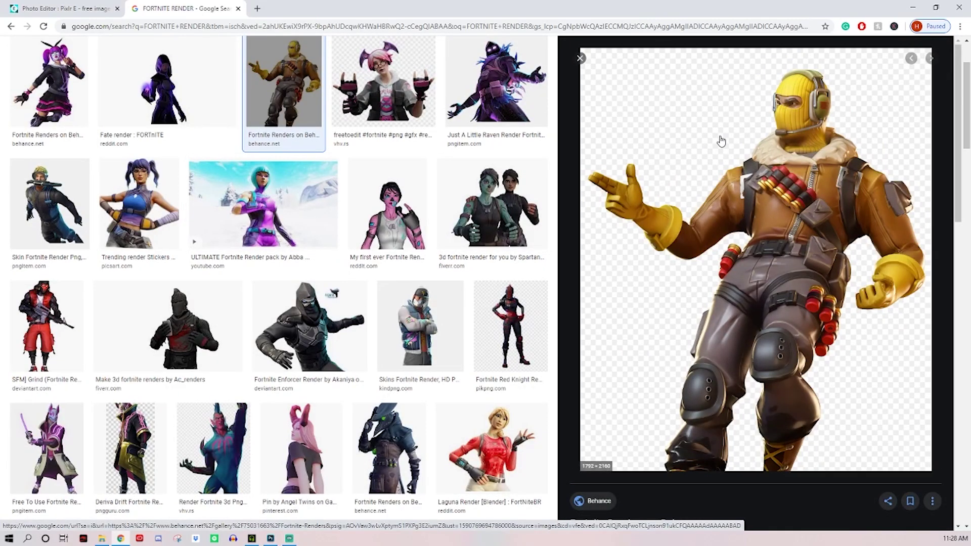
left_click(580, 58)
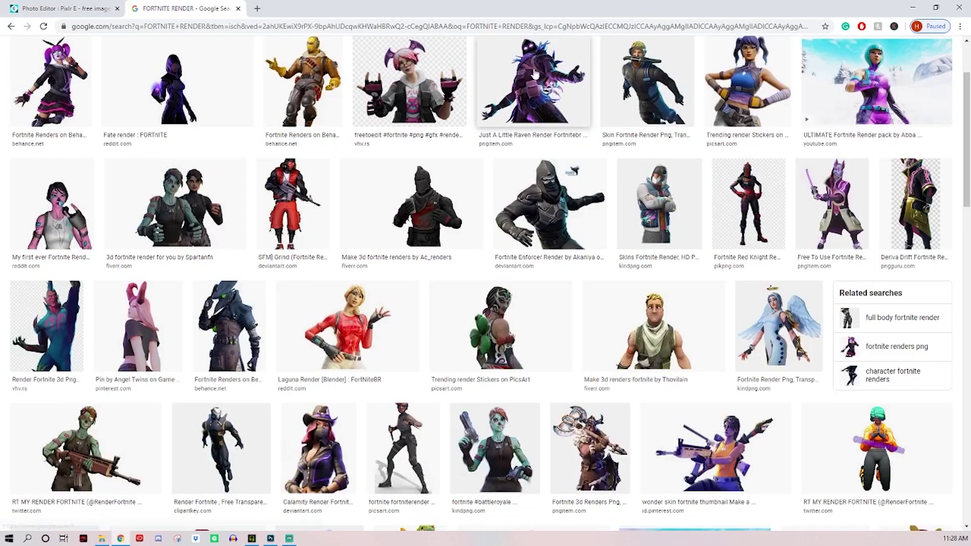
left_click(406, 85)
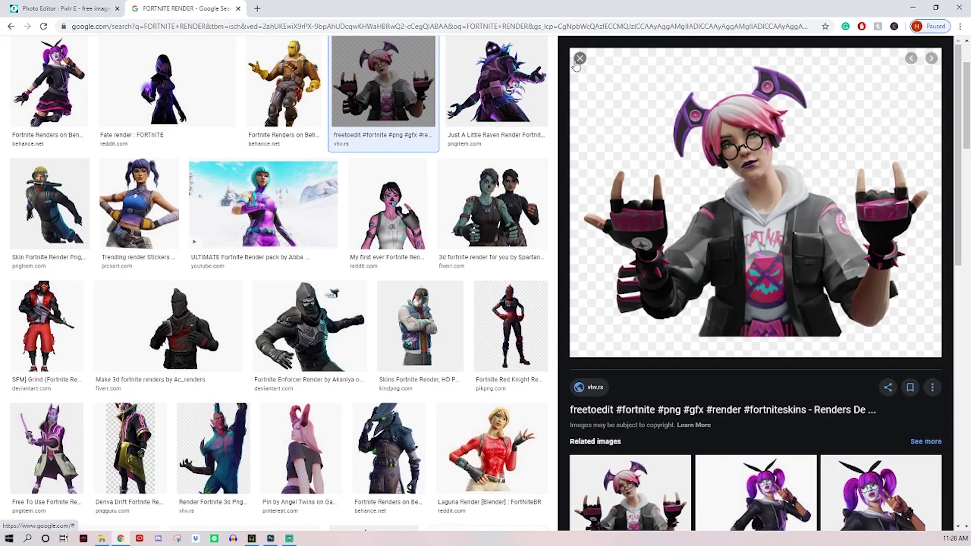
left_click(579, 59)
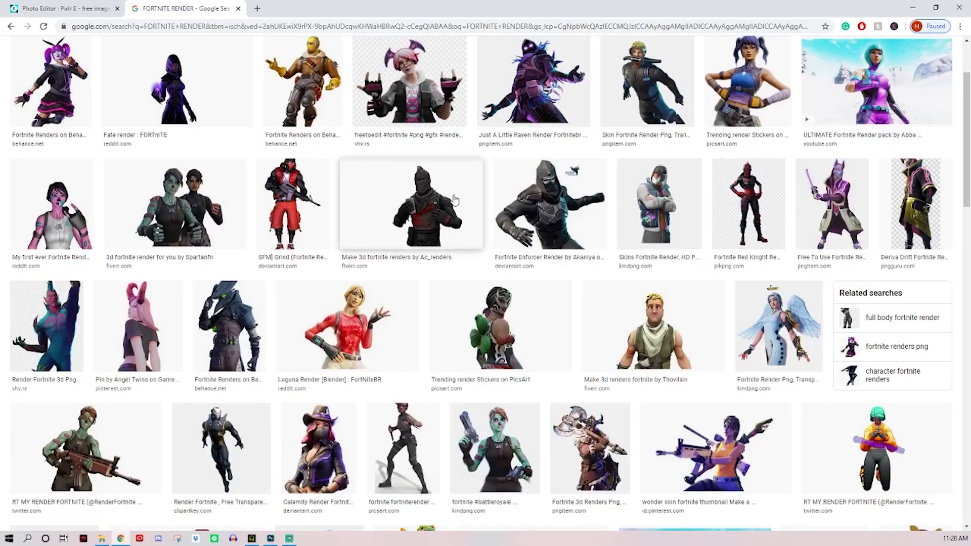
- Search 'COD RENDER' and save the Captain Price soldier render as a PNG
scroll(456, 201, "up", 2)
left_click_drag(166, 57, 76, 58)
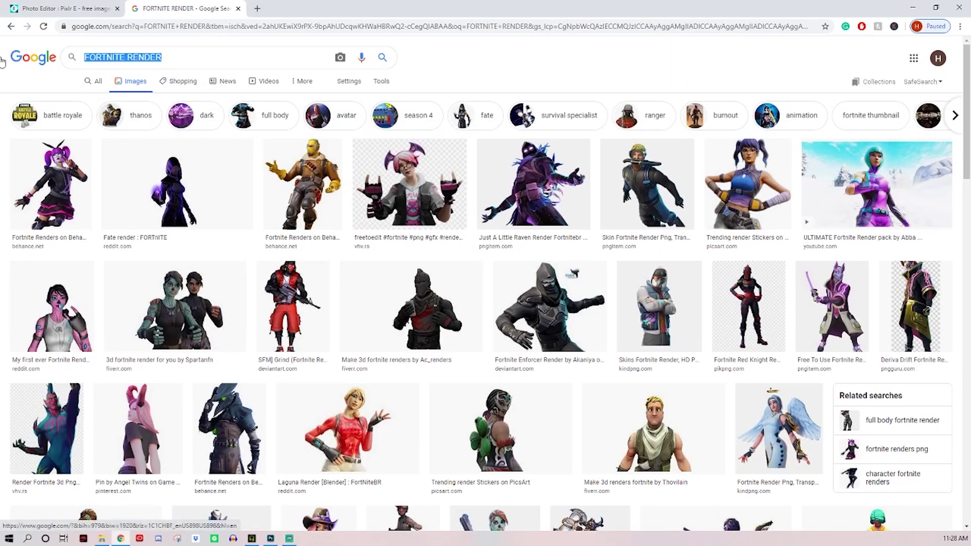
type("COD RENDER")
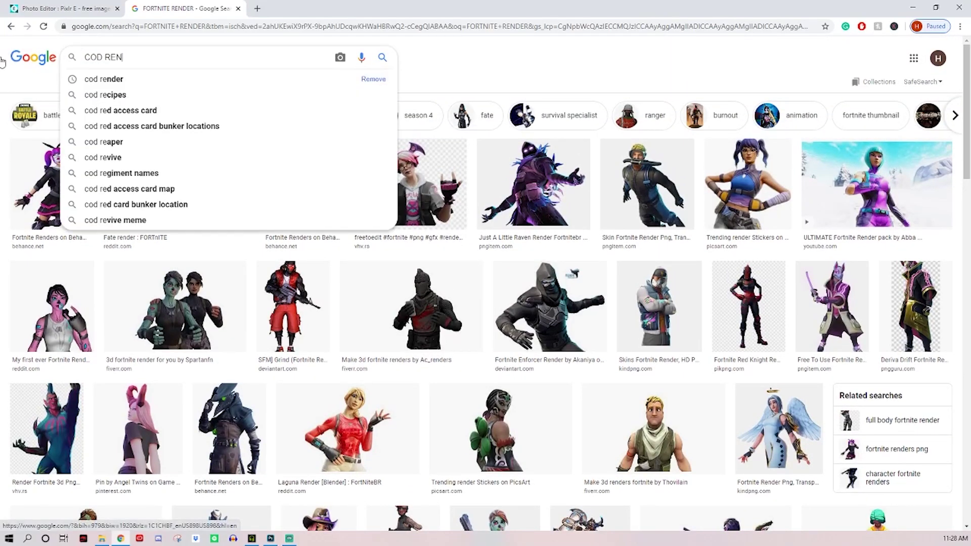
key("Return")
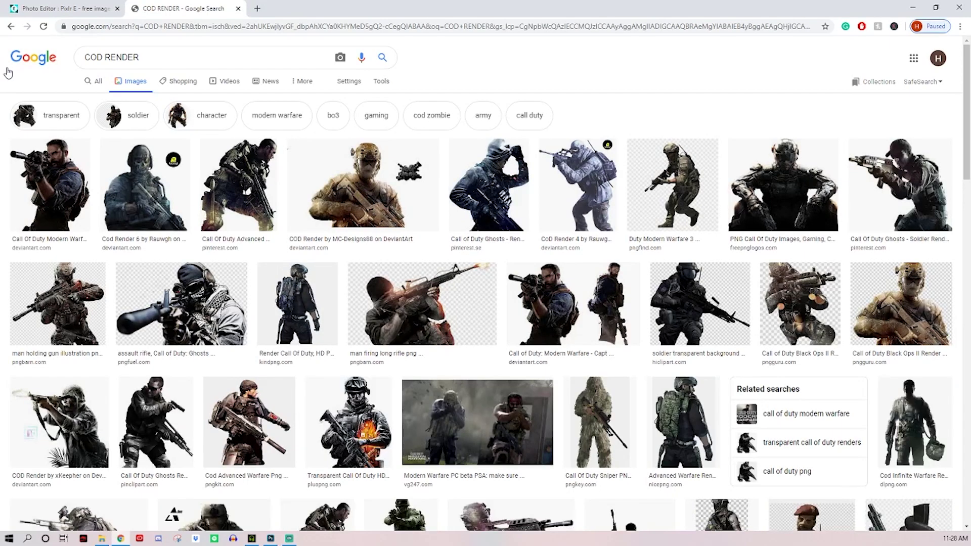
left_click(53, 184)
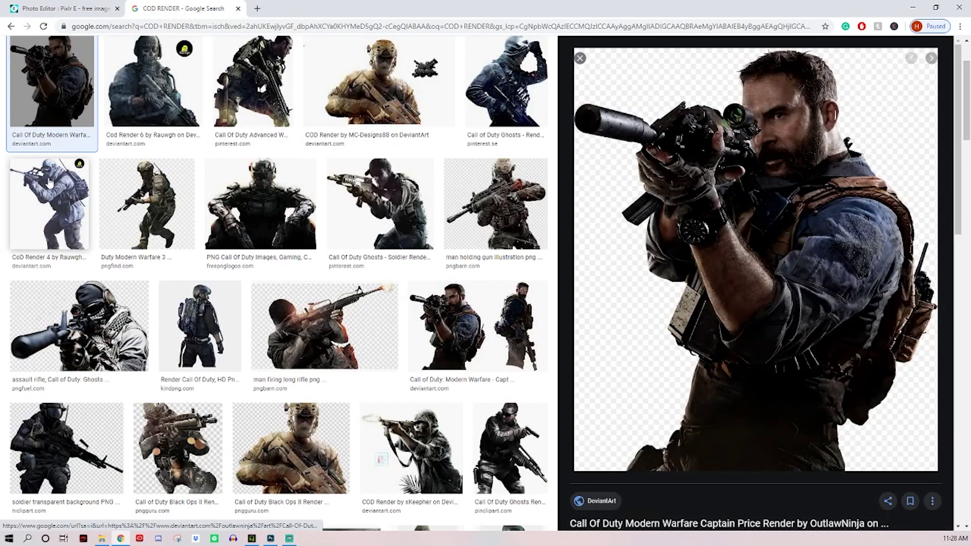
right_click(707, 223)
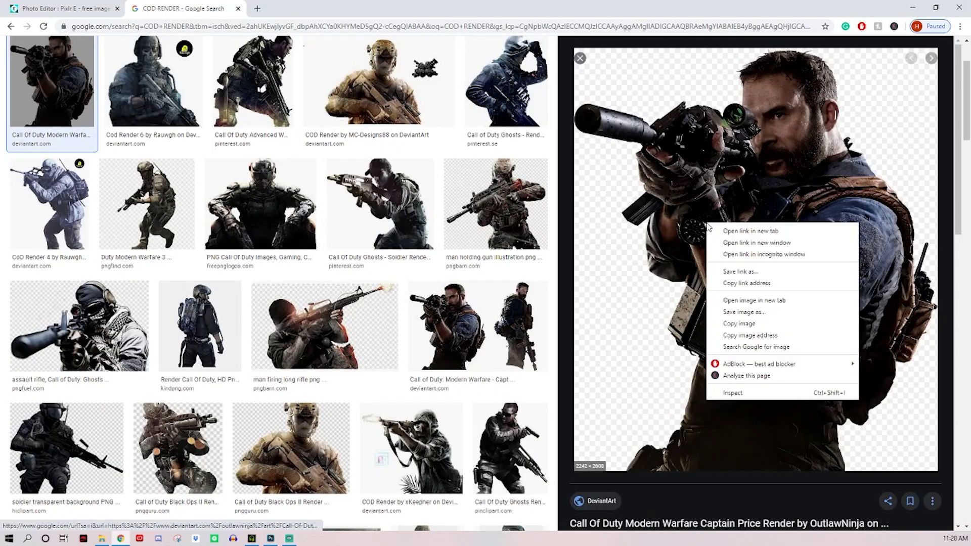
left_click(755, 313)
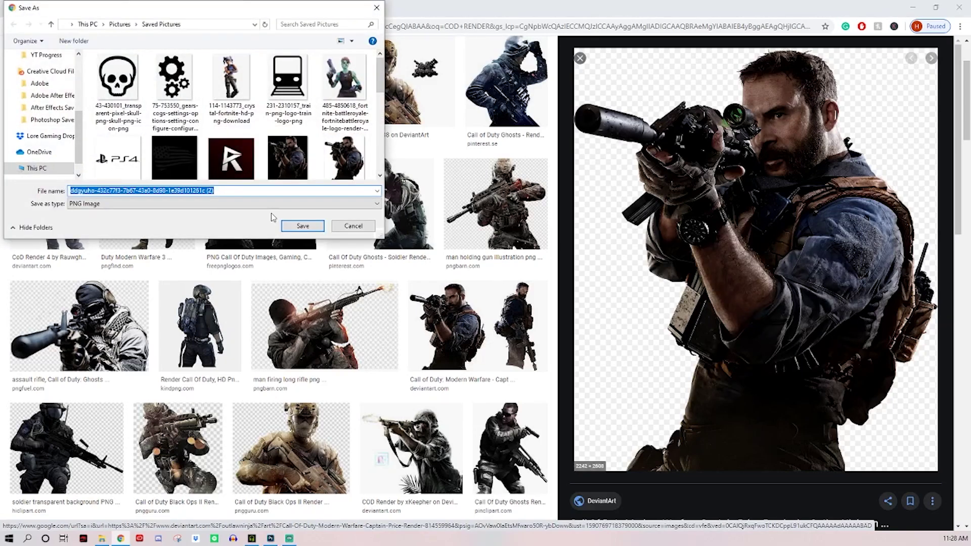
left_click(296, 229)
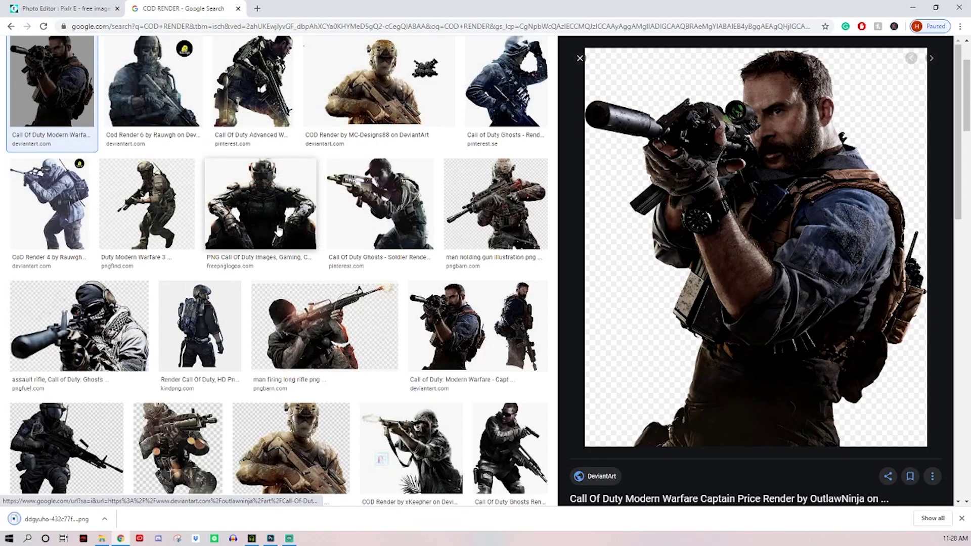
left_click(36, 12)
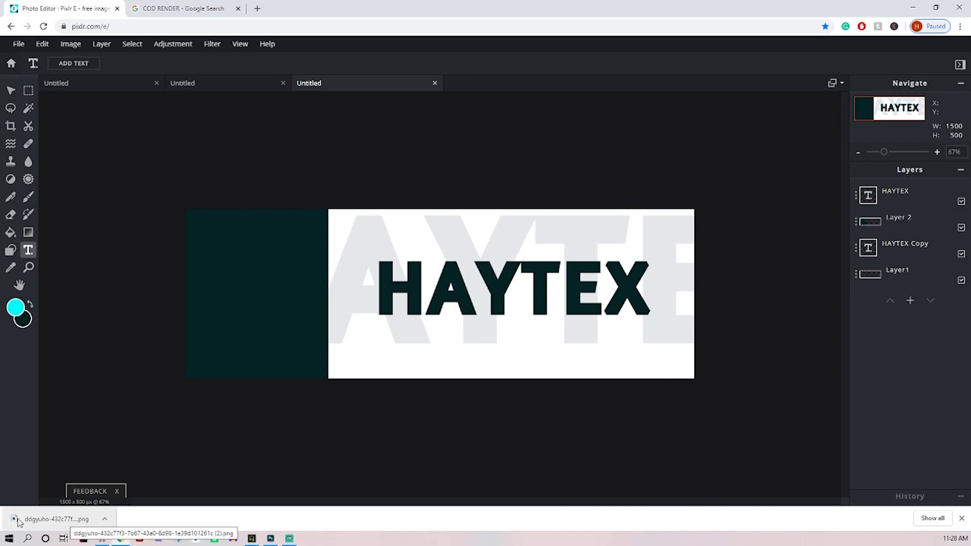
- Drag the downloaded Captain Price PNG onto the banner canvas and add it as a layer
left_click_drag(19, 522, 342, 302)
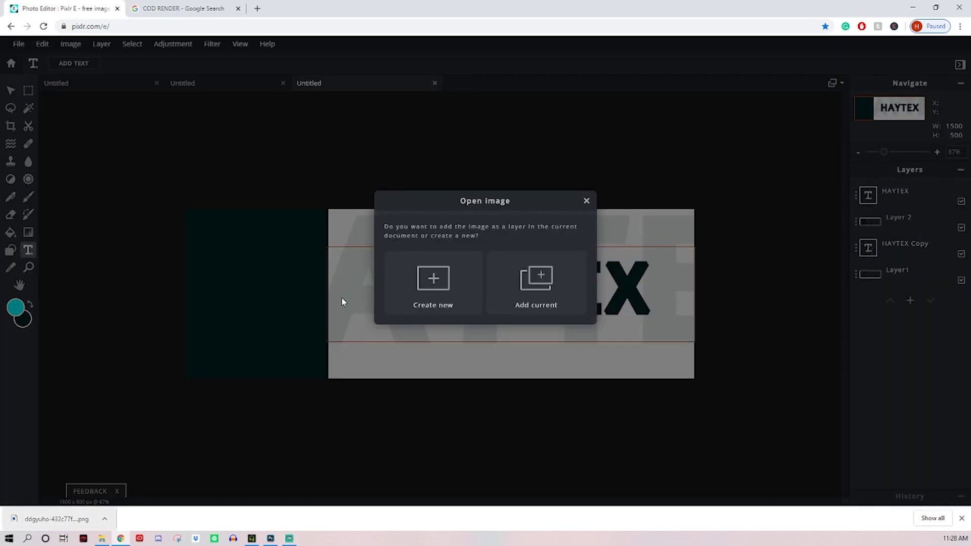
left_click(537, 295)
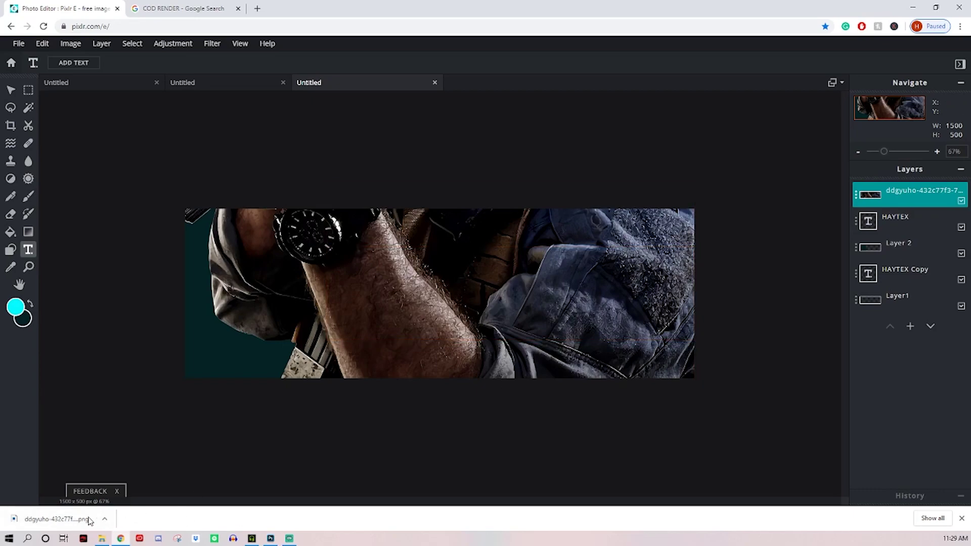
left_click(102, 537)
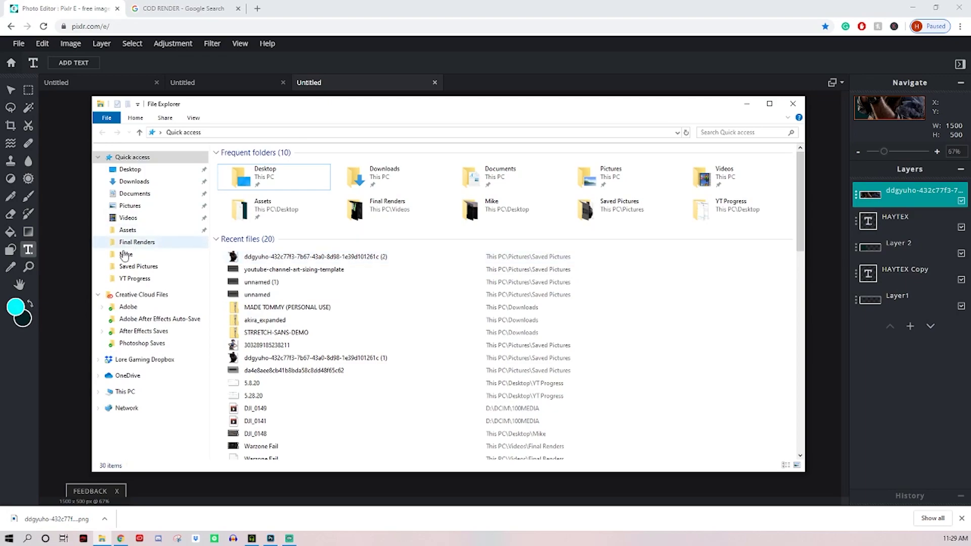
left_click_drag(270, 253, 304, 313)
left_click(747, 104)
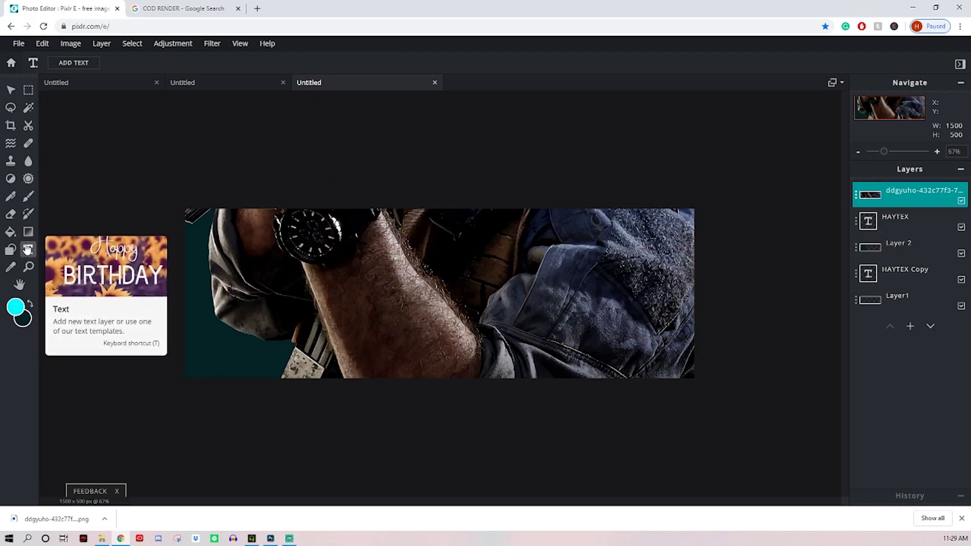
- Scale the Captain Price render down and place it left of HAYTEX, aligned to the banner top
left_click(11, 91)
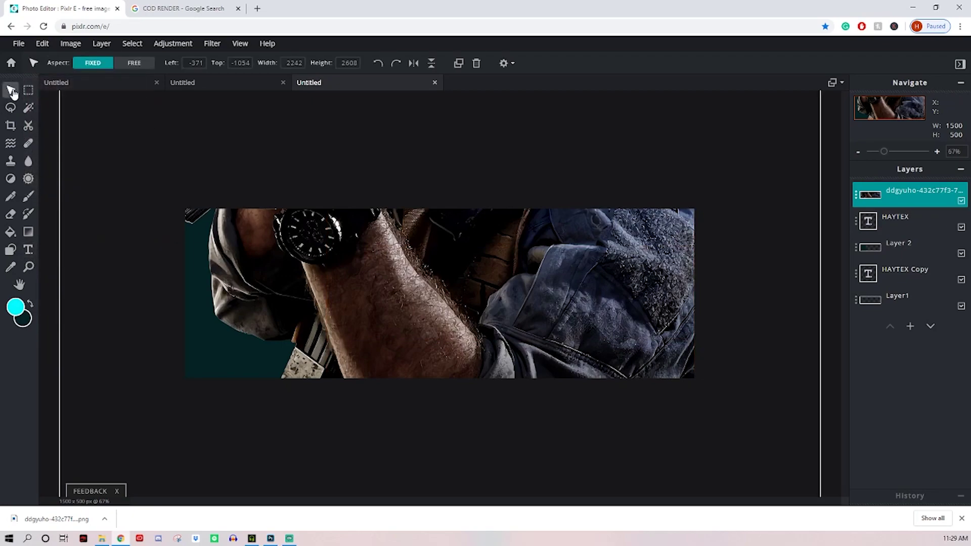
scroll(492, 265, "down", 3)
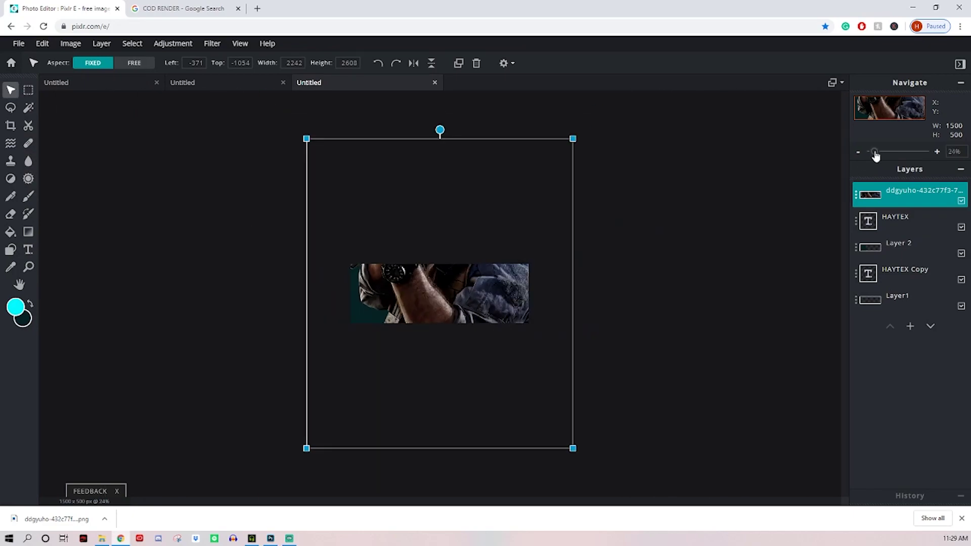
left_click_drag(874, 153, 874, 153)
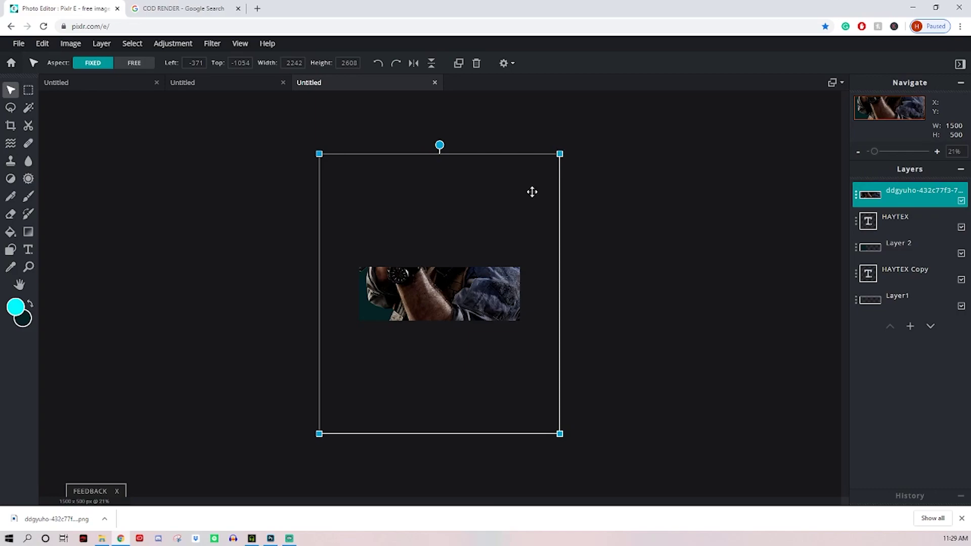
left_click_drag(560, 153, 428, 250)
scroll(397, 326, "up", 3)
scroll(398, 326, "up", 3)
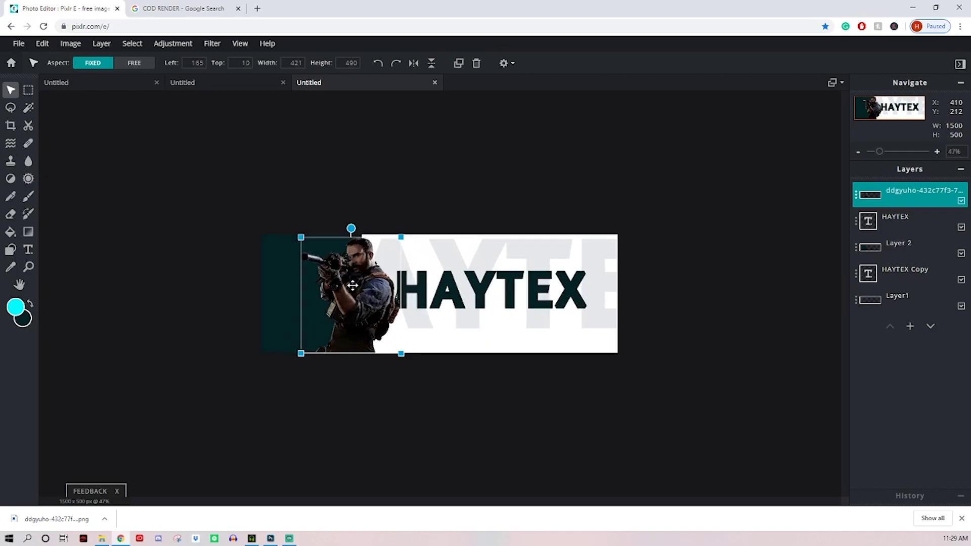
mouse_move(342, 283)
left_mouse_down()
mouse_move(315, 286)
mouse_move(329, 289)
left_mouse_up()
left_click_drag(380, 213, 455, 126)
left_click_drag(334, 270, 289, 352)
left_click_drag(409, 209, 373, 250)
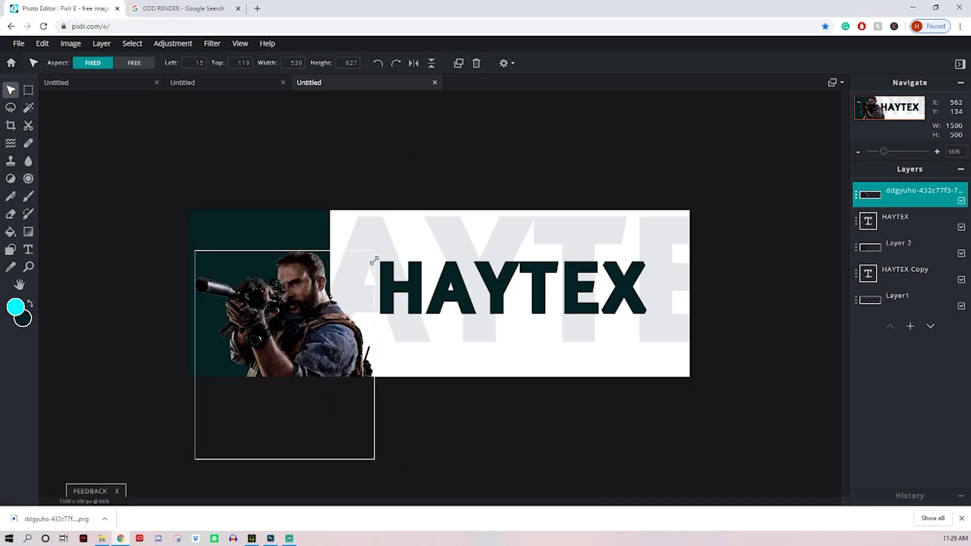
left_click_drag(293, 325, 315, 283)
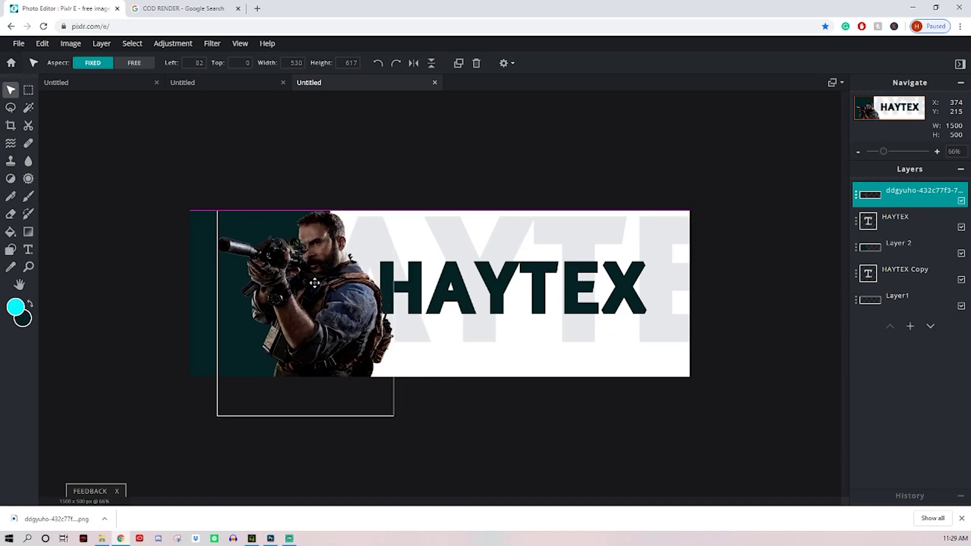
key("Escape")
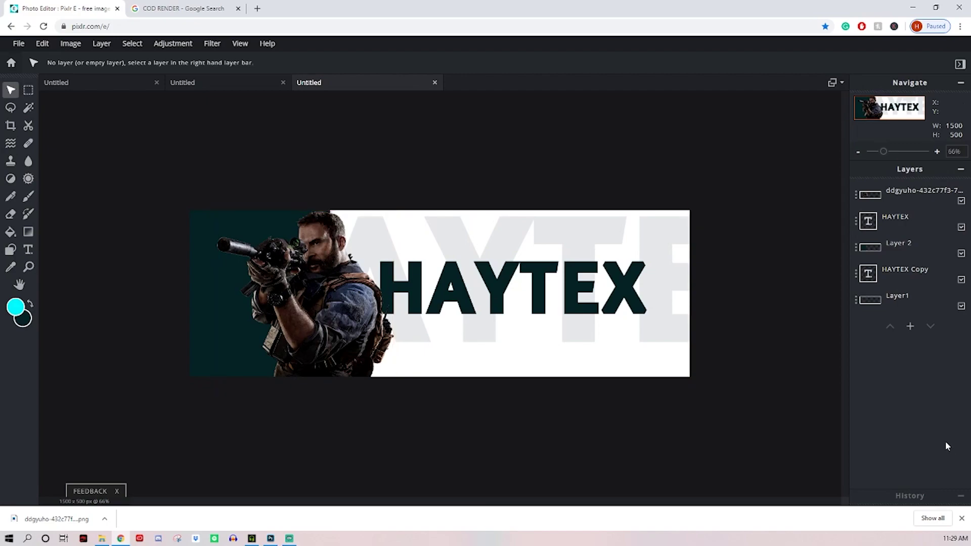
- Open Hue & saturation for the soldier render and strip its colour
left_click(962, 519)
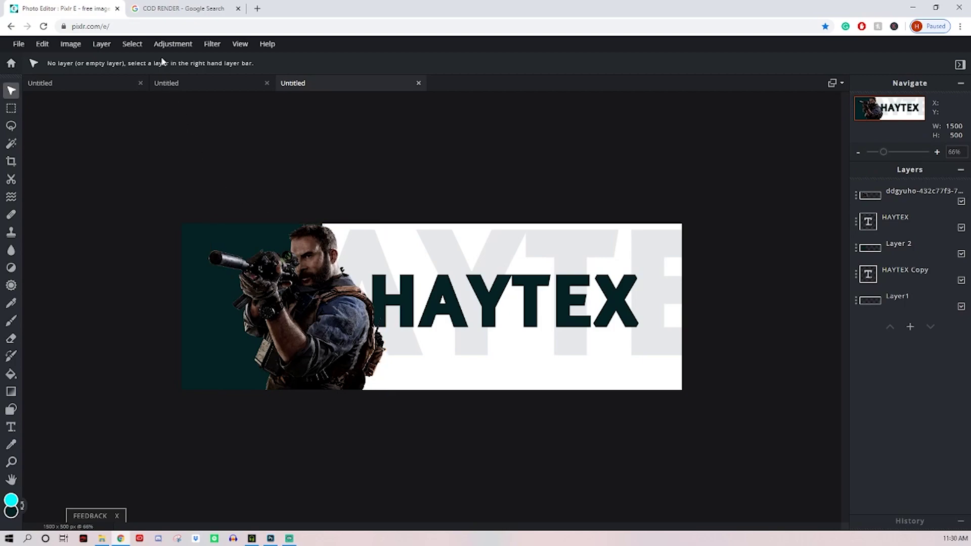
left_click(302, 318)
left_click(181, 49)
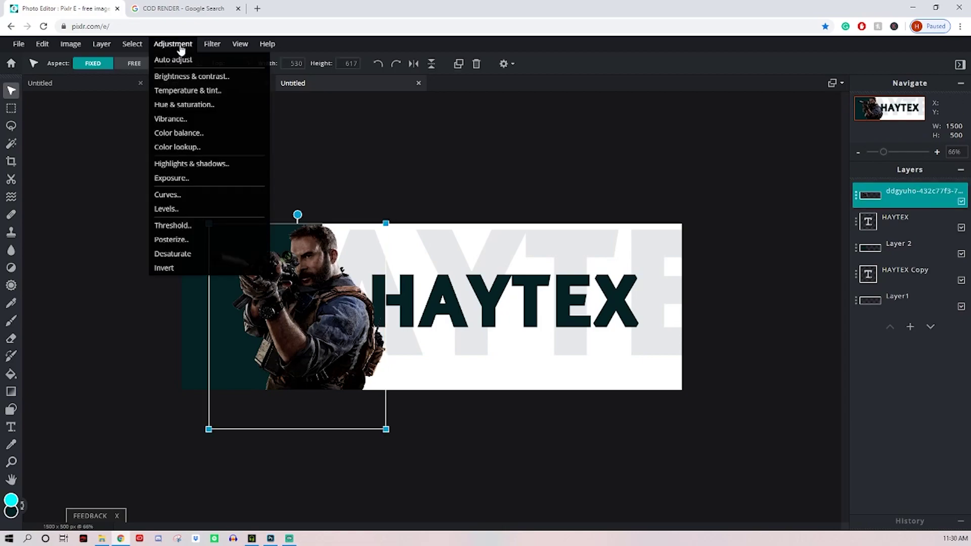
left_click(176, 106)
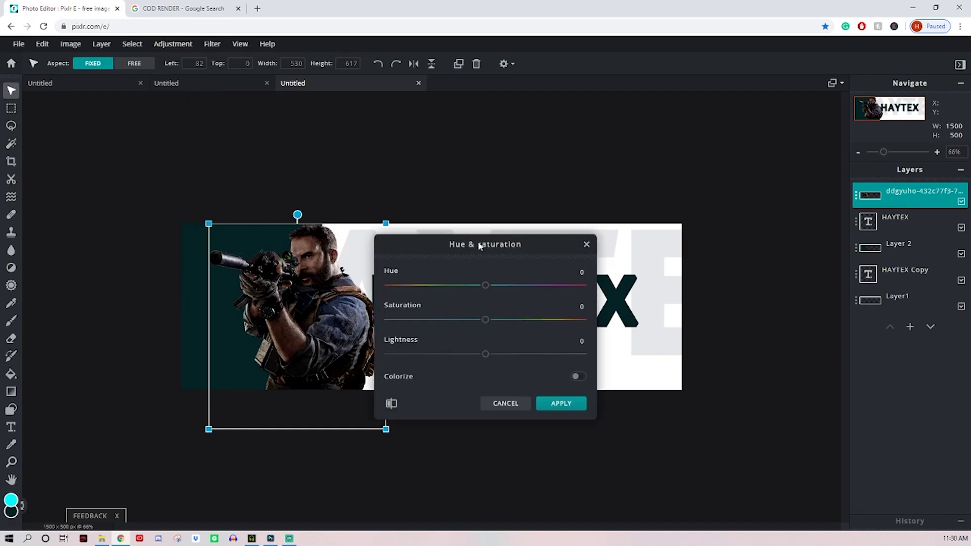
left_click_drag(480, 246, 621, 193)
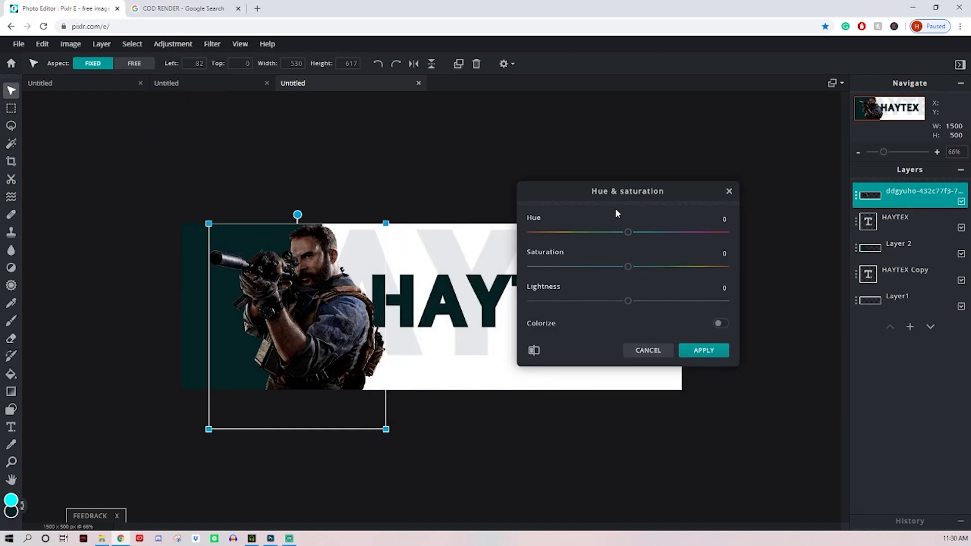
left_click_drag(625, 268, 480, 265)
- Colorize the render teal with Hue 4, Saturation 8 and Lightness 5
left_click(720, 324)
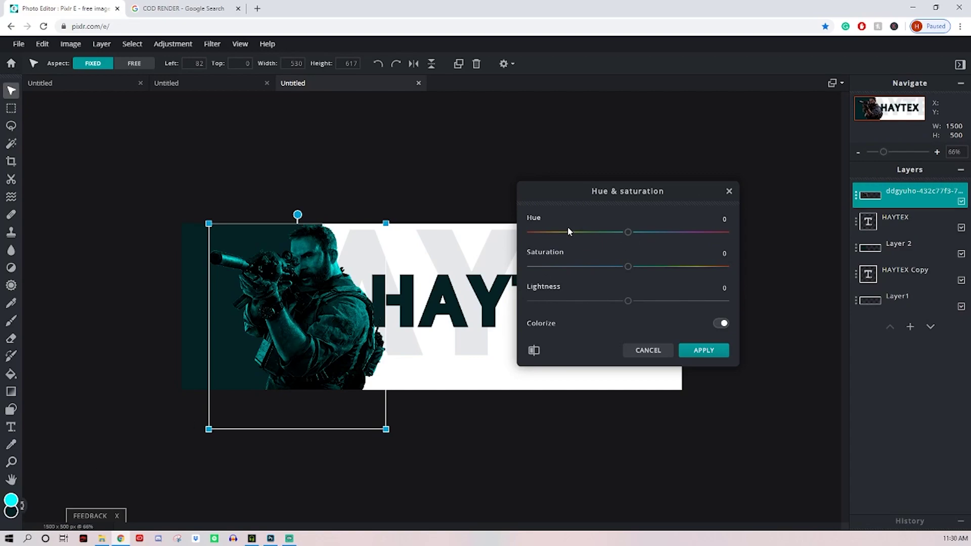
mouse_move(630, 240)
left_mouse_down()
mouse_move(543, 235)
mouse_move(631, 235)
left_mouse_up()
mouse_move(626, 269)
left_mouse_down()
mouse_move(461, 262)
mouse_move(792, 267)
mouse_move(632, 267)
left_mouse_up()
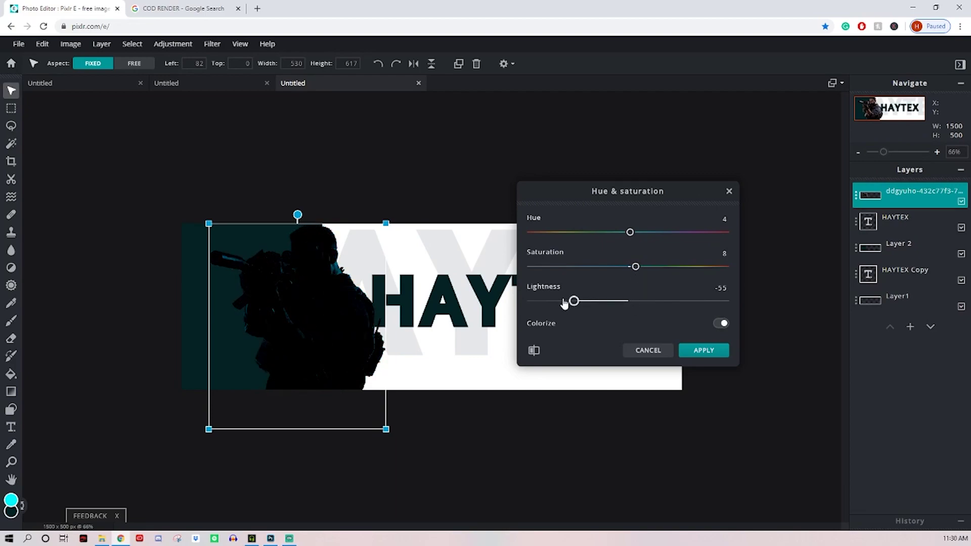
left_click_drag(565, 302, 635, 314)
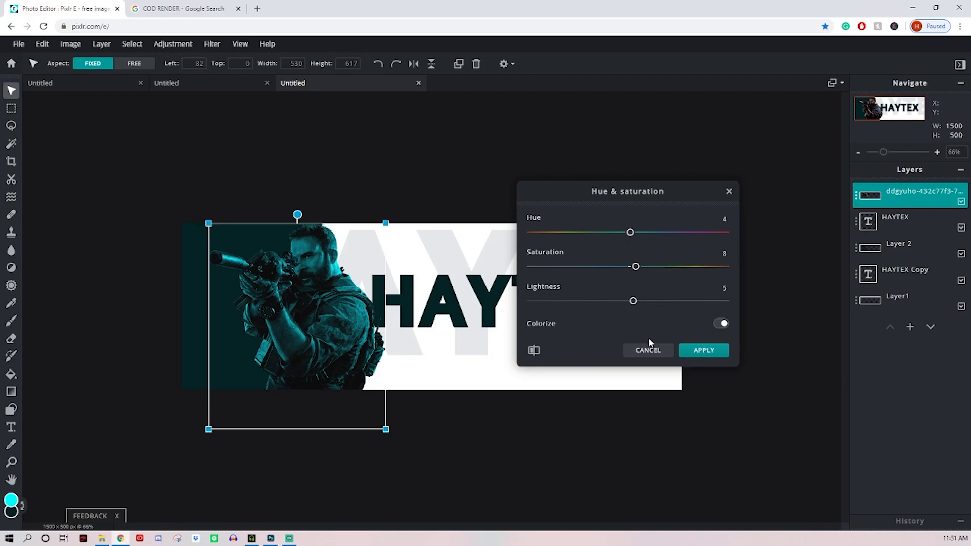
- Apply the teal tint to the soldier render
left_click(702, 349)
left_click(408, 157)
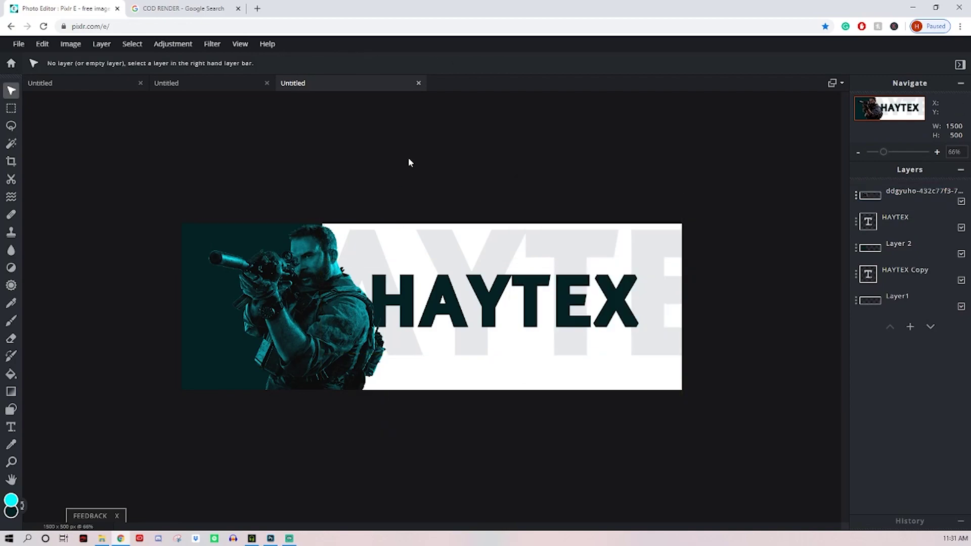
scroll(414, 192, "down", 2)
scroll(394, 200, "up", 1)
scroll(395, 199, "up", 2)
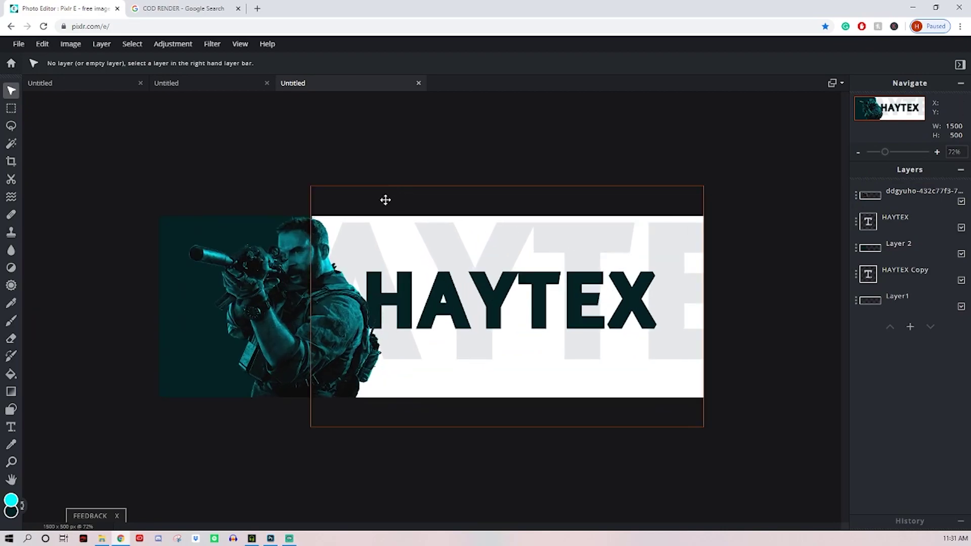
- Raise the render's brightness to 53 and shift it slightly left
left_click(301, 255)
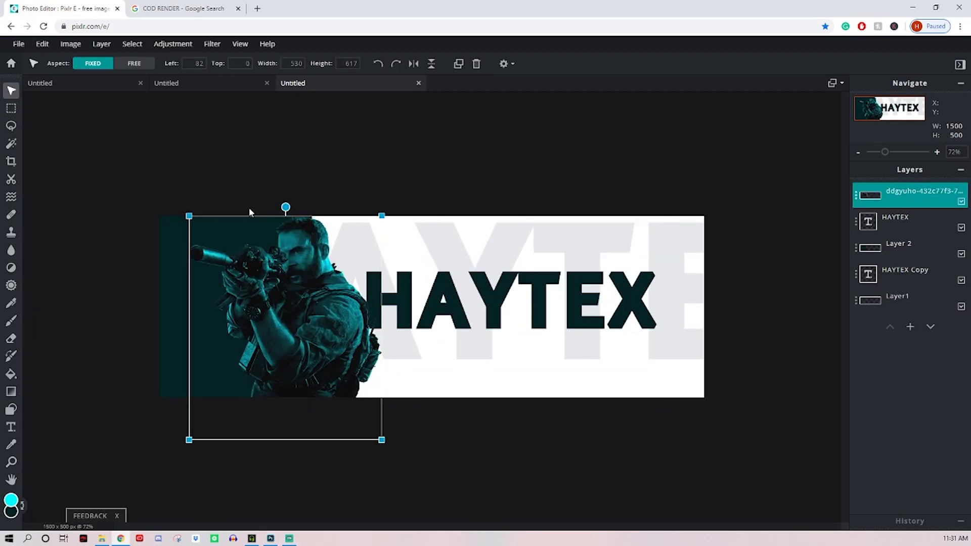
left_click(173, 44)
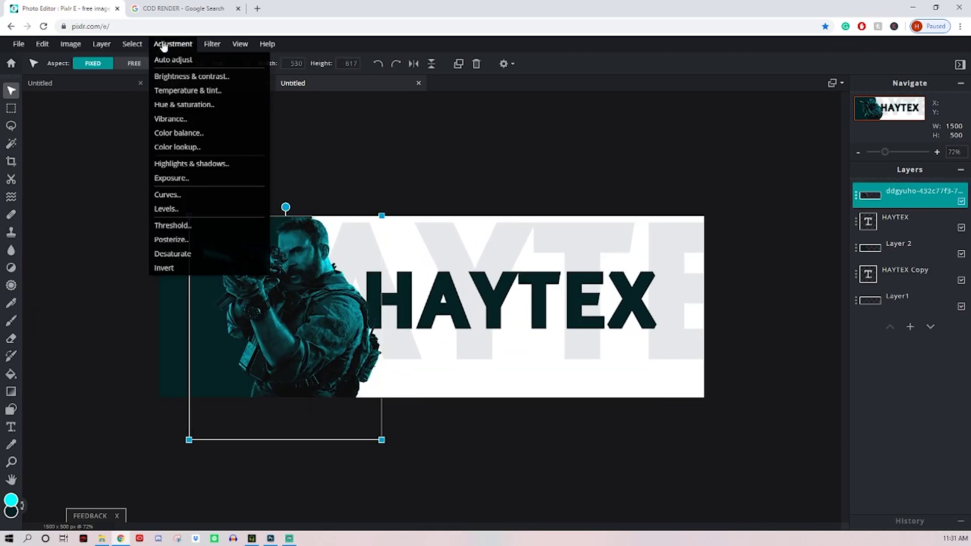
left_click(190, 75)
left_click_drag(632, 285, 681, 293)
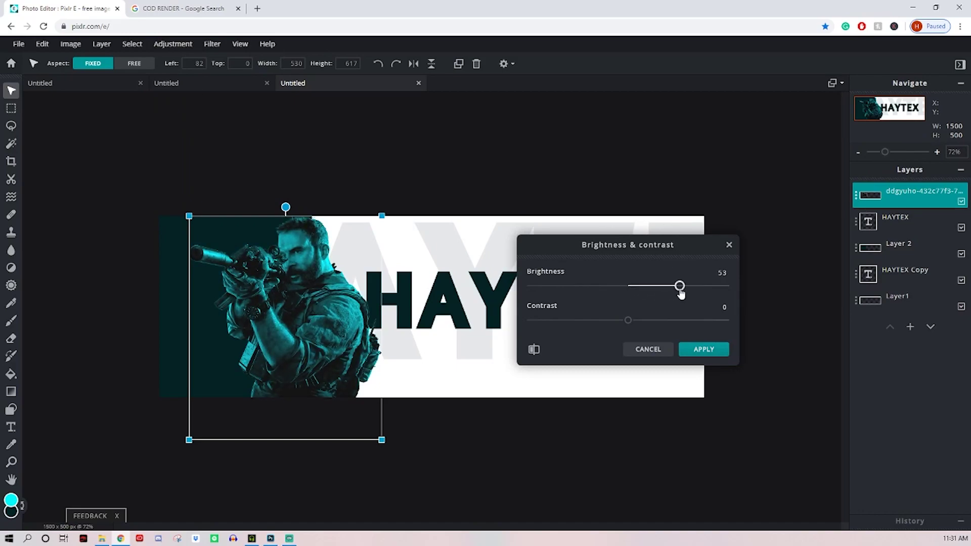
left_click(700, 349)
left_click(488, 142)
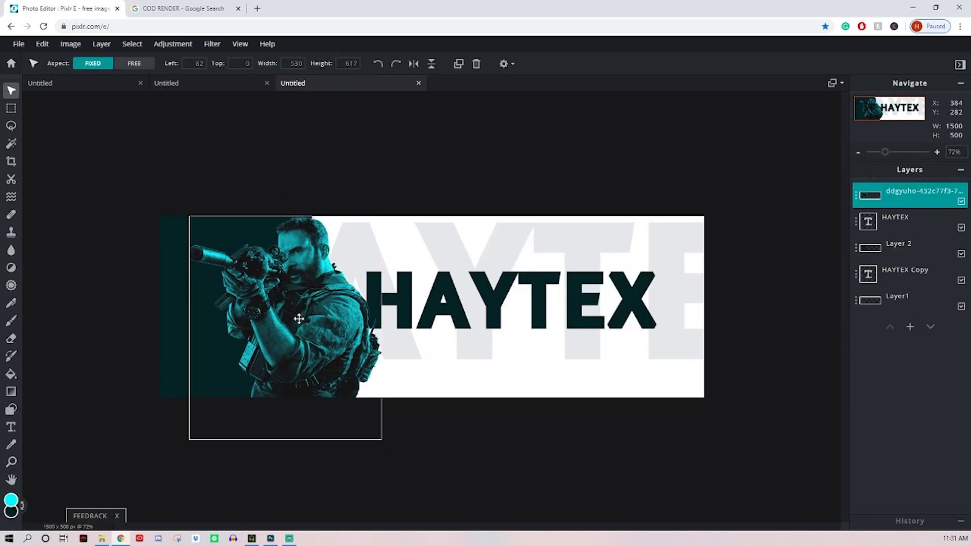
left_click_drag(298, 319, 288, 314)
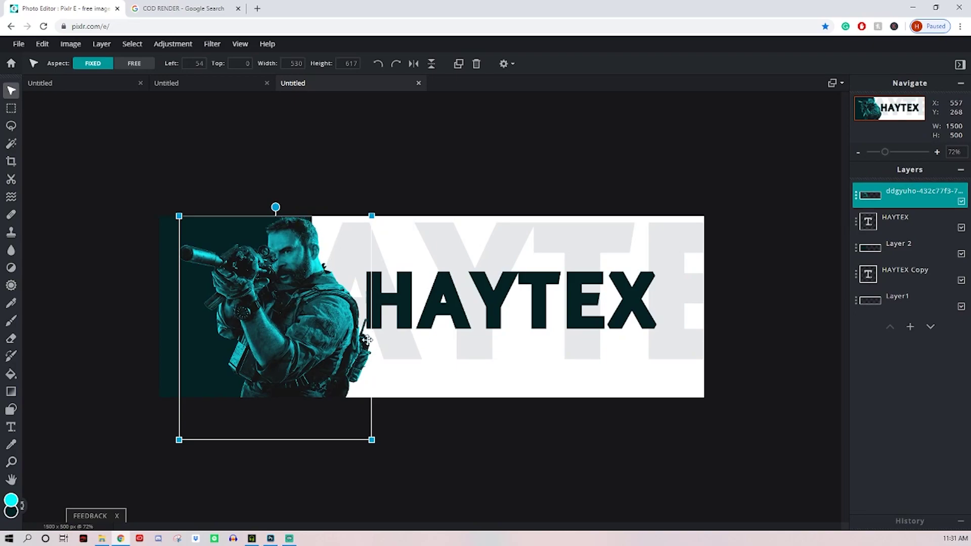
- Add a cyan drop shadow to the render: Opacity 100, Blur 0, Offset x 10, Offset y 7
left_click(215, 46)
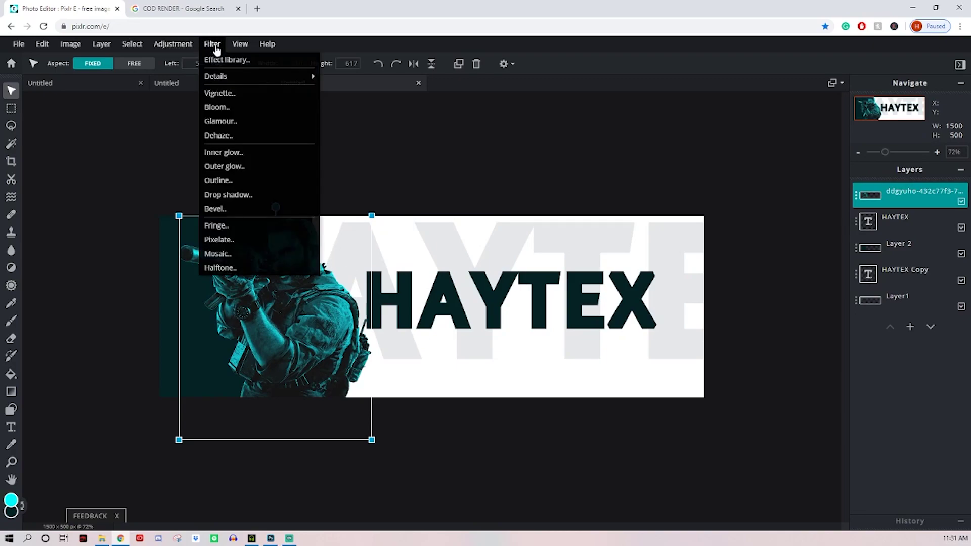
left_click(244, 198)
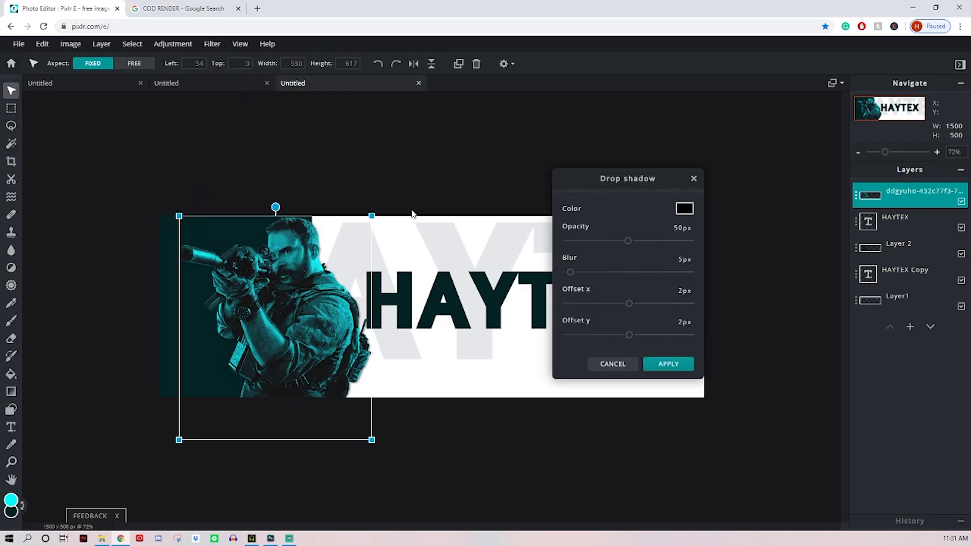
left_click(685, 210)
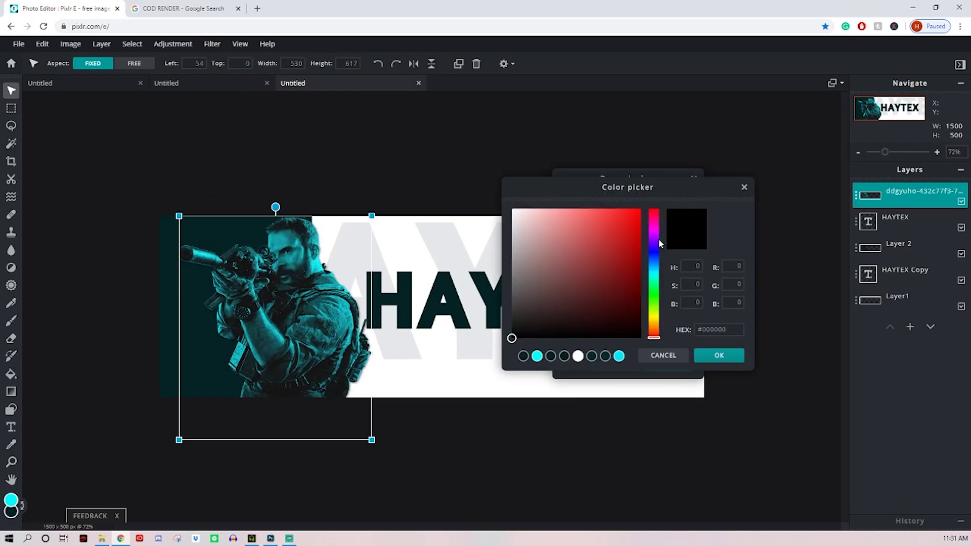
left_click(537, 358)
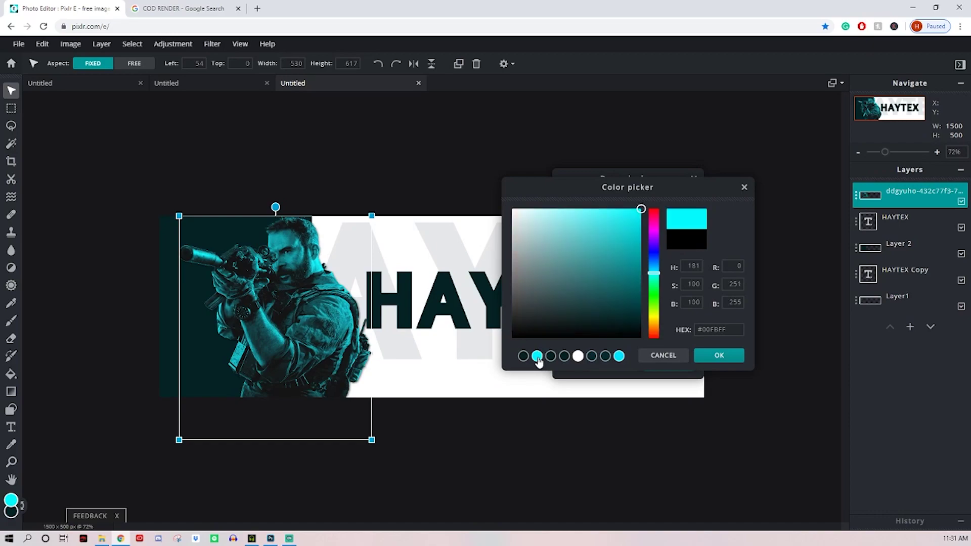
left_click(722, 357)
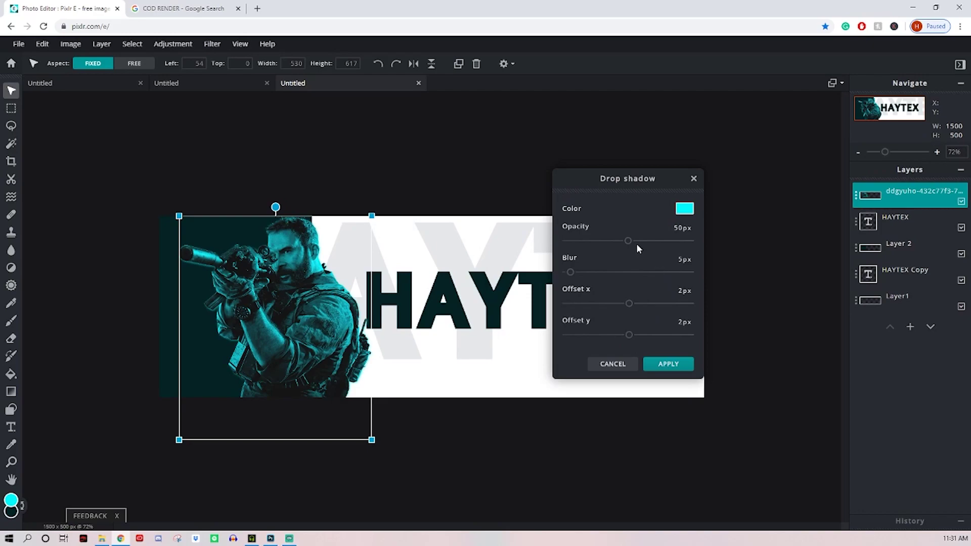
left_click_drag(629, 241, 727, 240)
left_click_drag(570, 273, 487, 269)
mouse_move(629, 304)
left_mouse_down()
mouse_move(691, 304)
mouse_move(565, 303)
mouse_move(641, 303)
mouse_move(632, 305)
left_mouse_up()
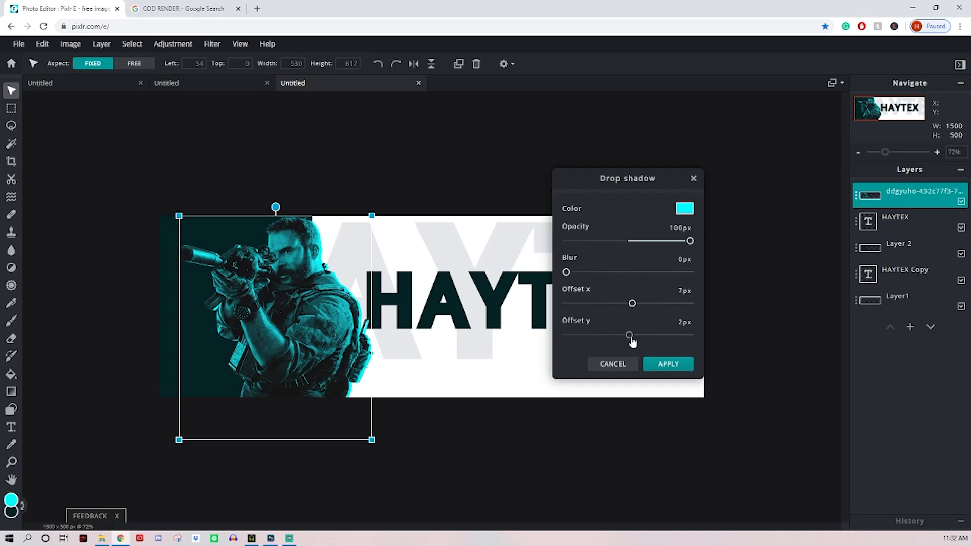
left_click_drag(629, 336, 633, 335)
left_click_drag(632, 304, 634, 304)
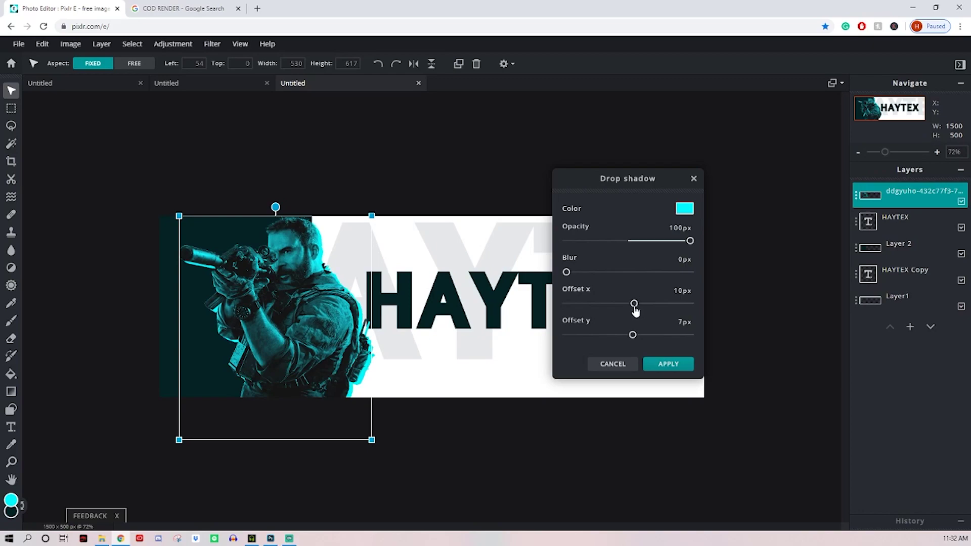
left_click(673, 364)
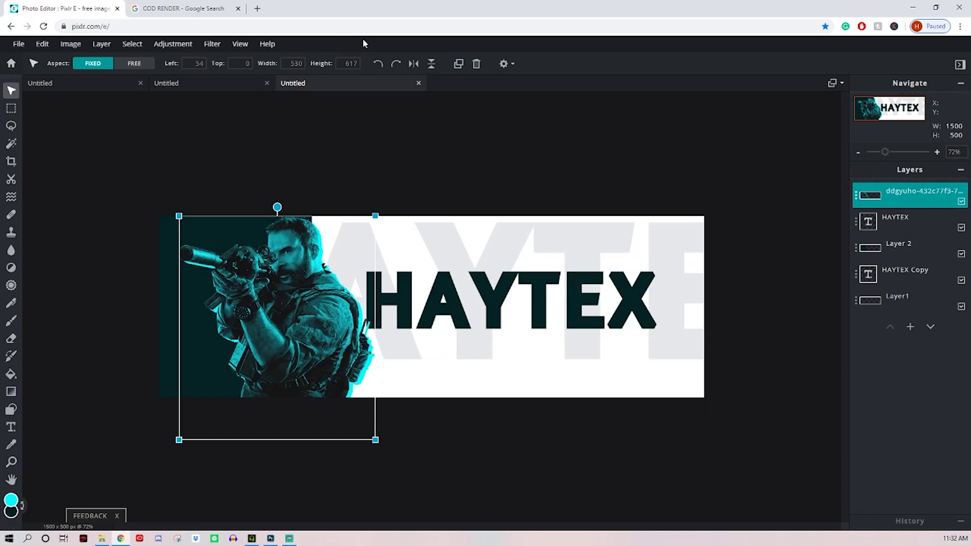
- Apply a default black drop shadow (Opacity 50, Blur 5, offsets 2) to the render
left_click(211, 44)
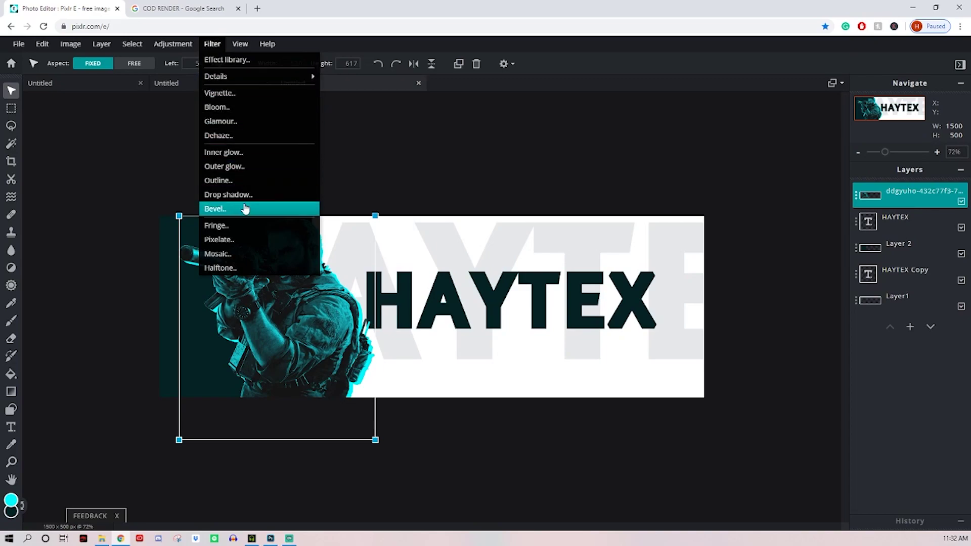
left_click(242, 195)
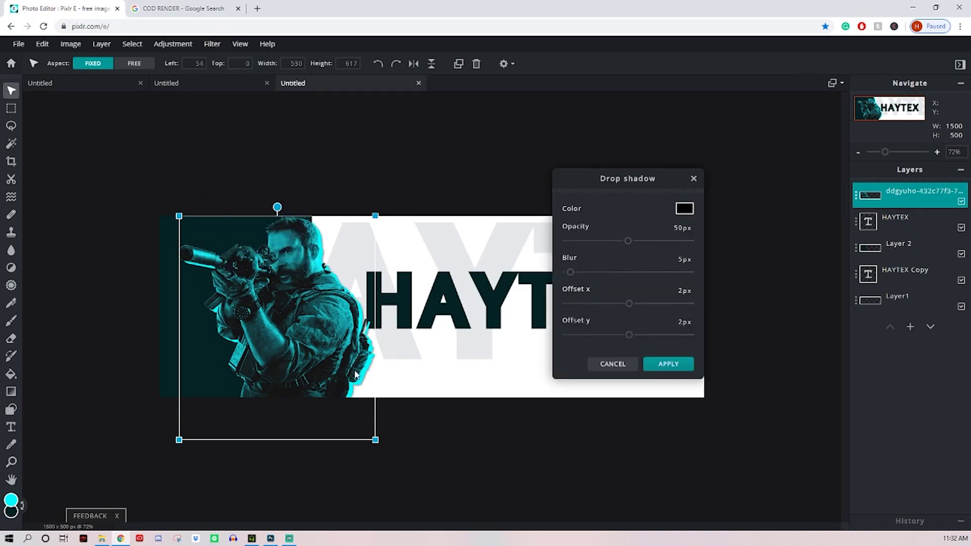
left_click(668, 364)
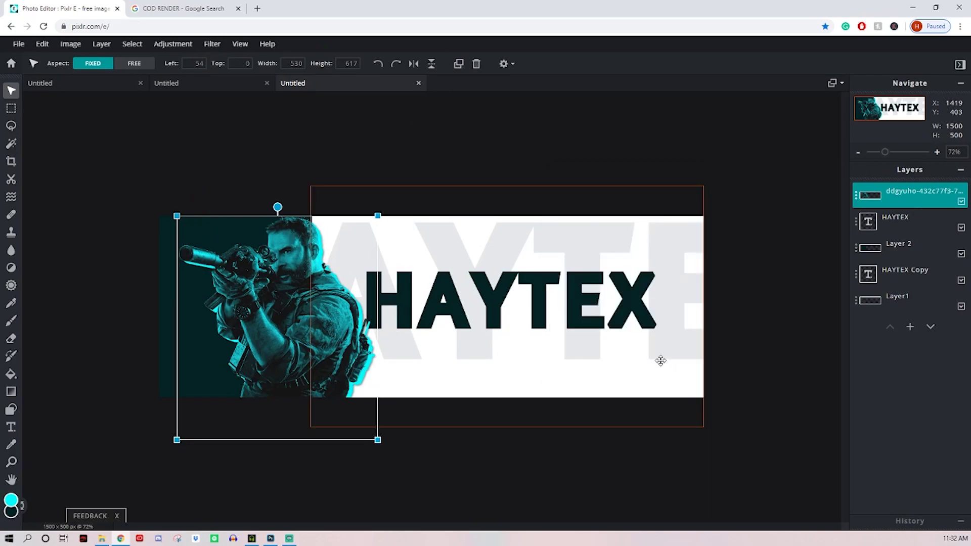
- Add a text layer and replace its placeholder with '> > STREAMER / / CONTENT CREATOR'
left_click(213, 147)
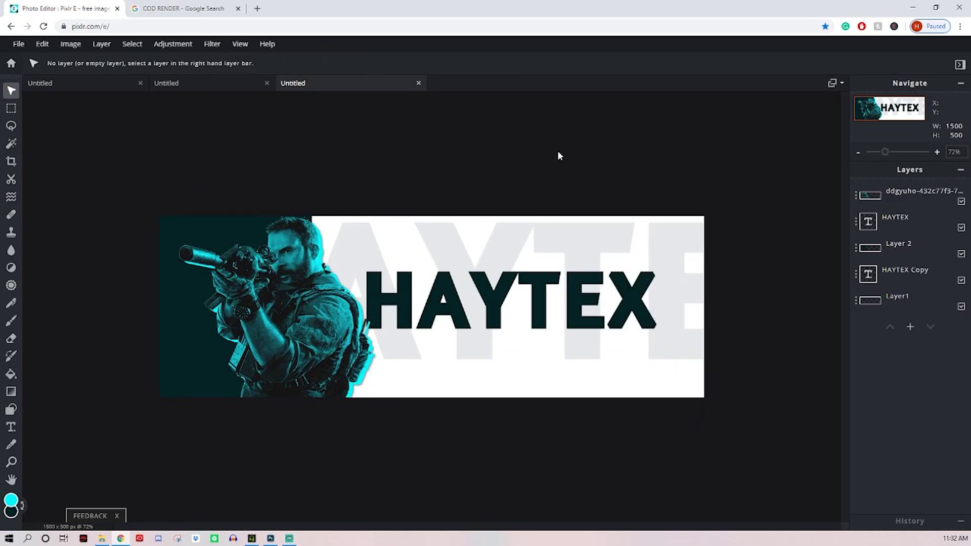
left_click(910, 328)
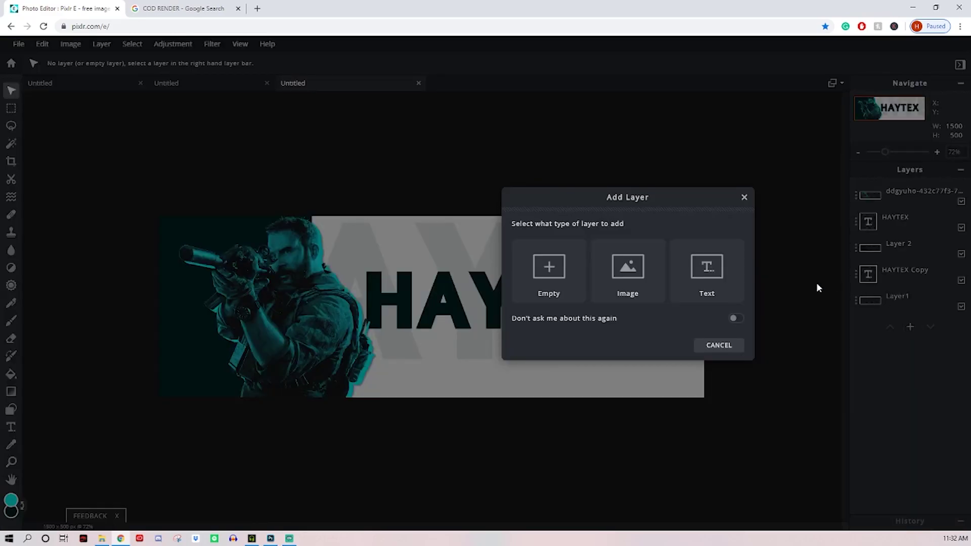
left_click(723, 281)
key("BackSpace")
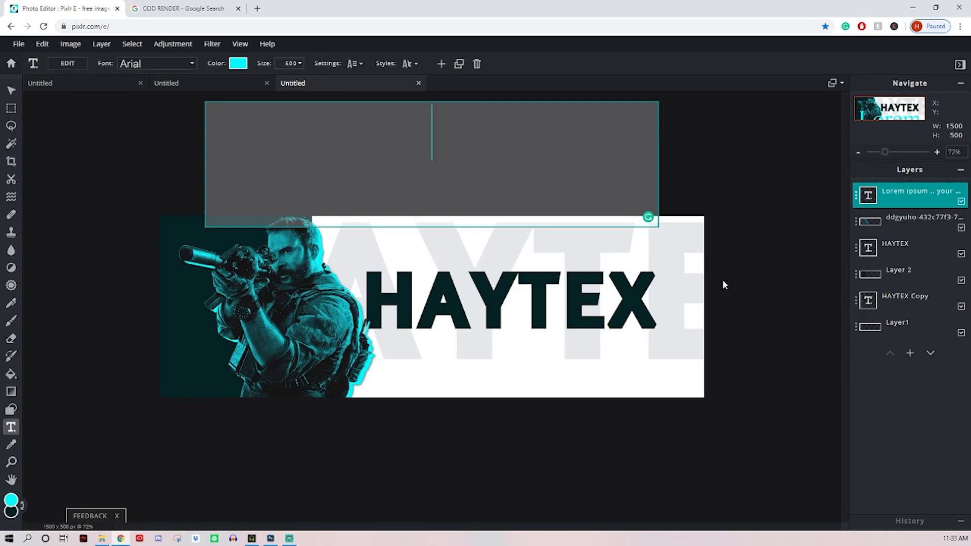
type("> >")
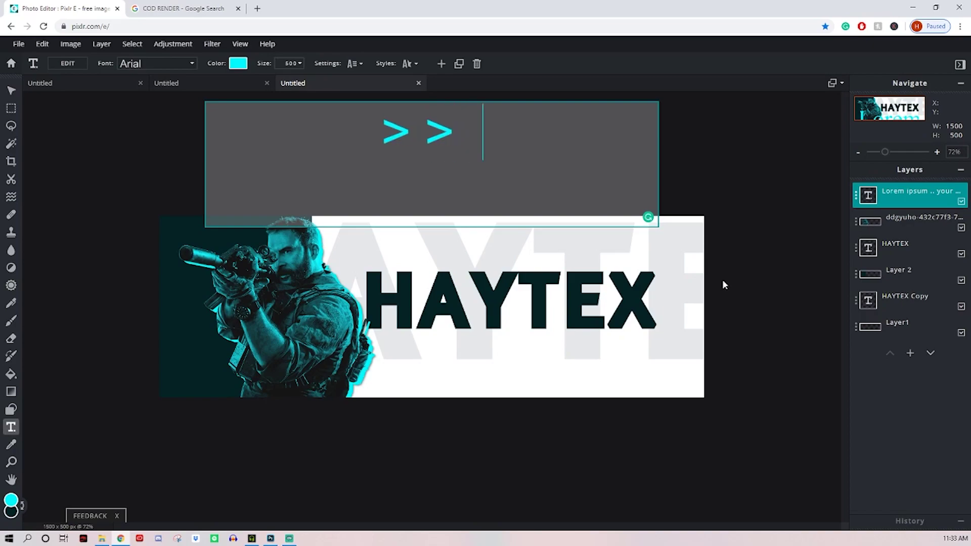
key("BackSpace")
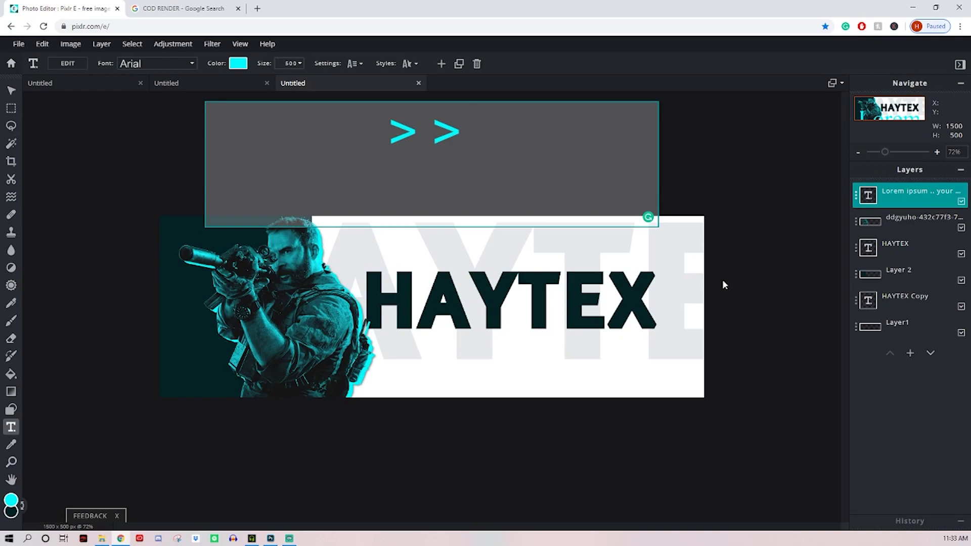
type("ST")
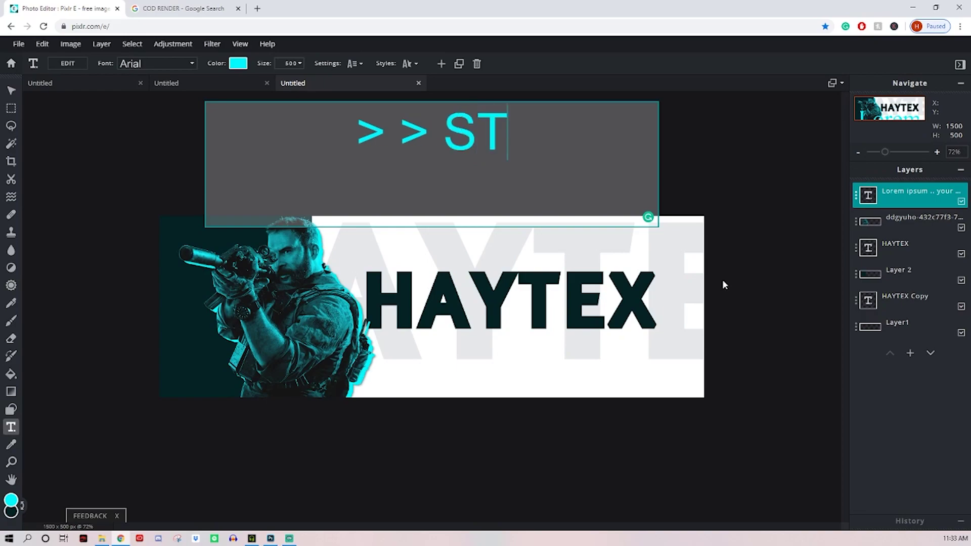
type("REAMER ")
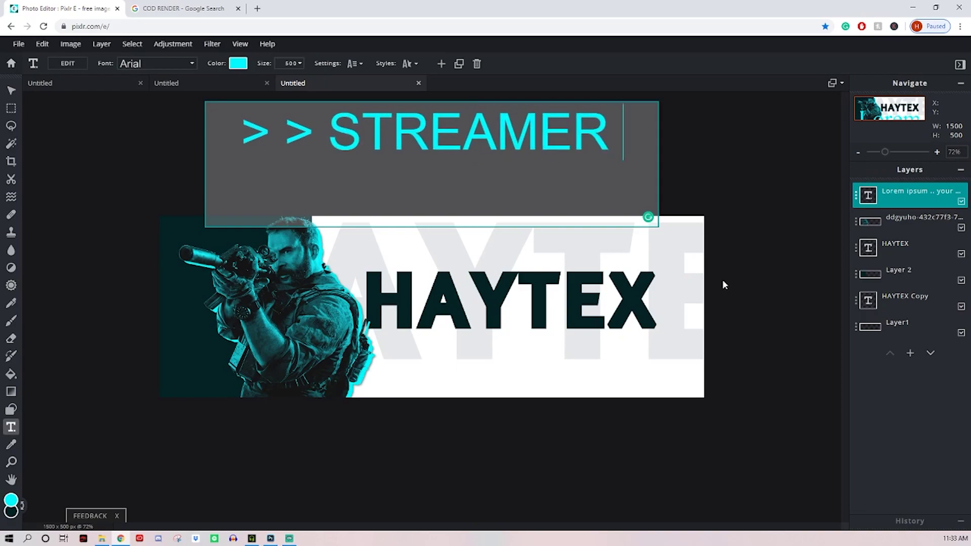
type("/ / ")
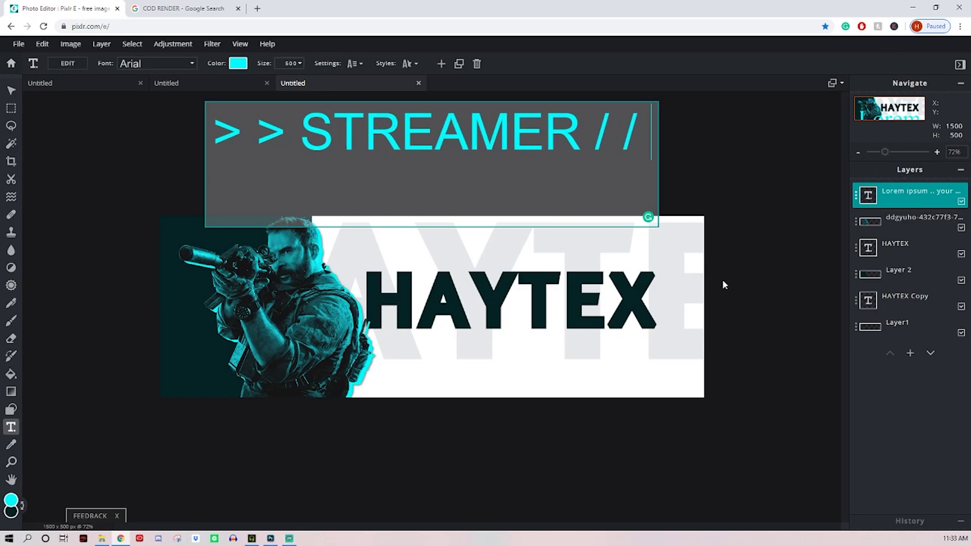
type("CONTENT ")
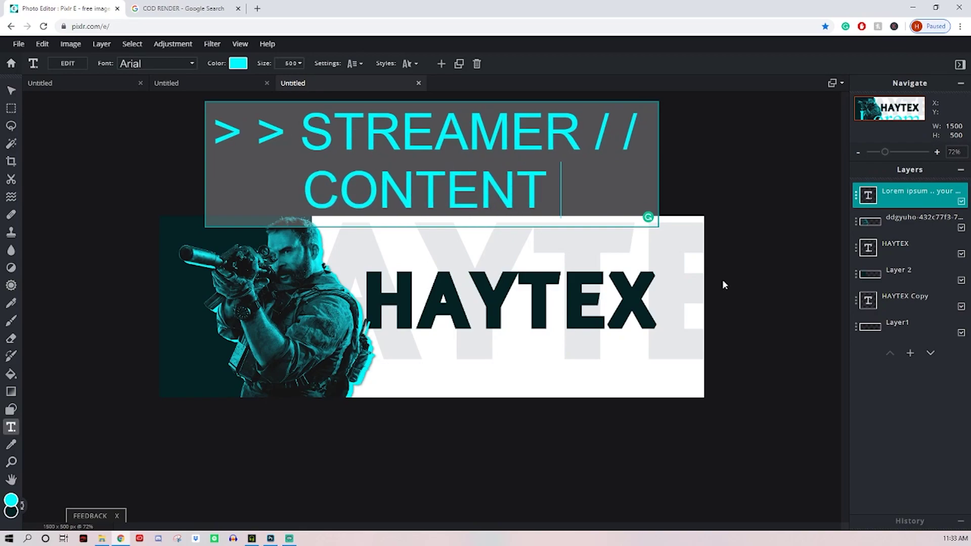
type("CREATOR")
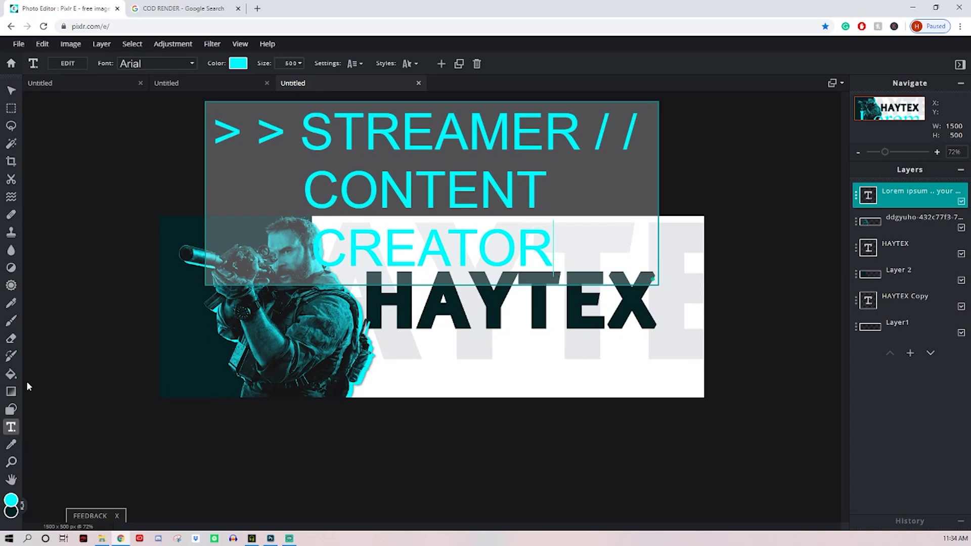
- Shrink the tagline to size 17 and place it just below HAYTEX
left_click(11, 427)
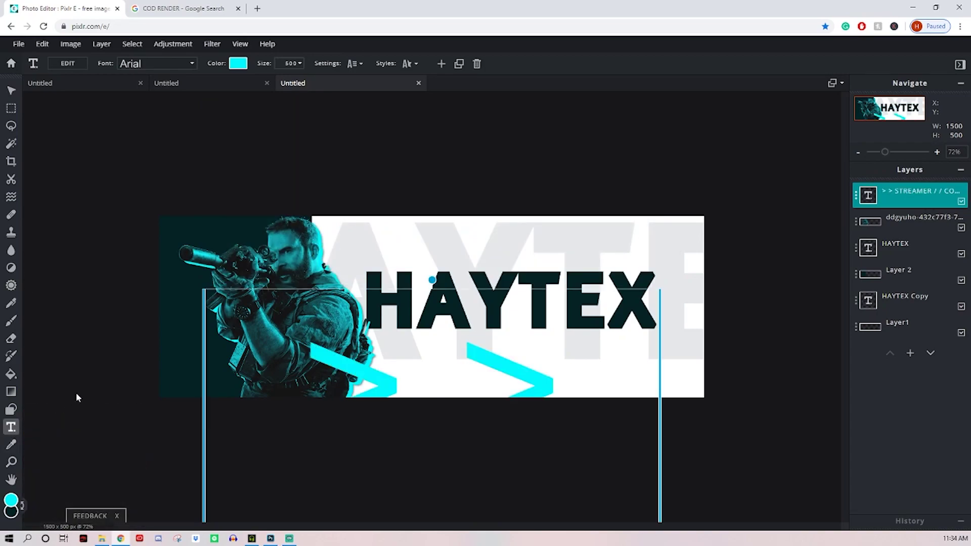
left_click(291, 63)
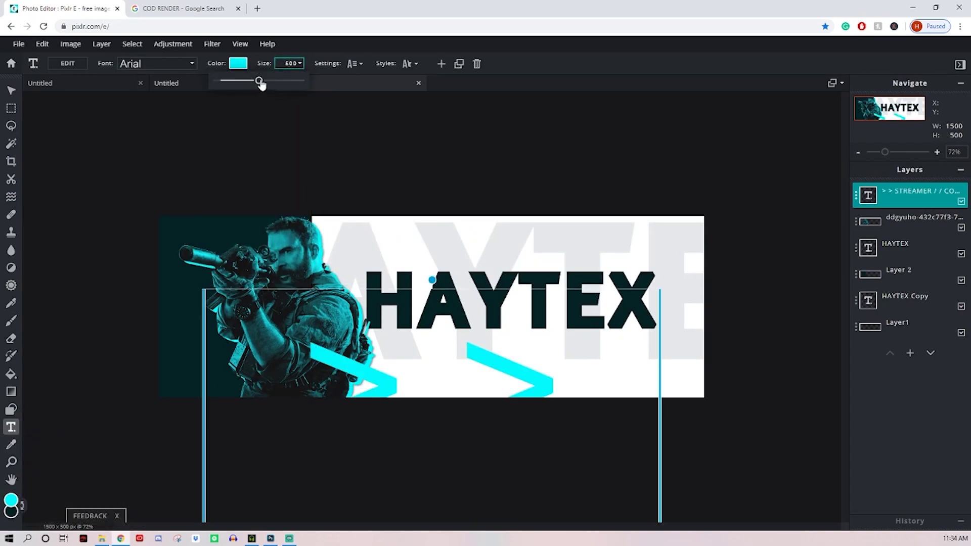
left_click_drag(260, 82, 218, 84)
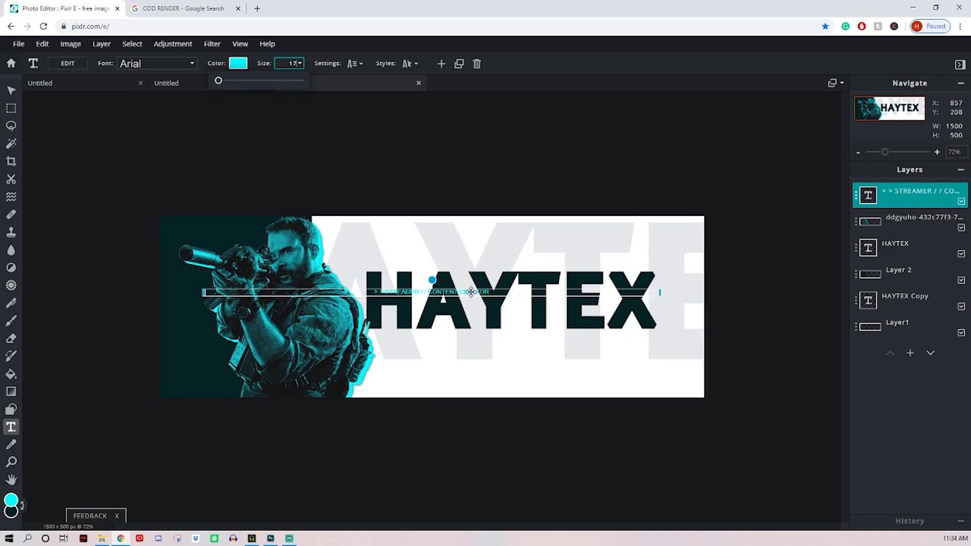
left_click_drag(466, 293, 465, 334)
- Colour the tagline the HAYTEX dark teal (#042223) using the eyedropper
left_click(238, 63)
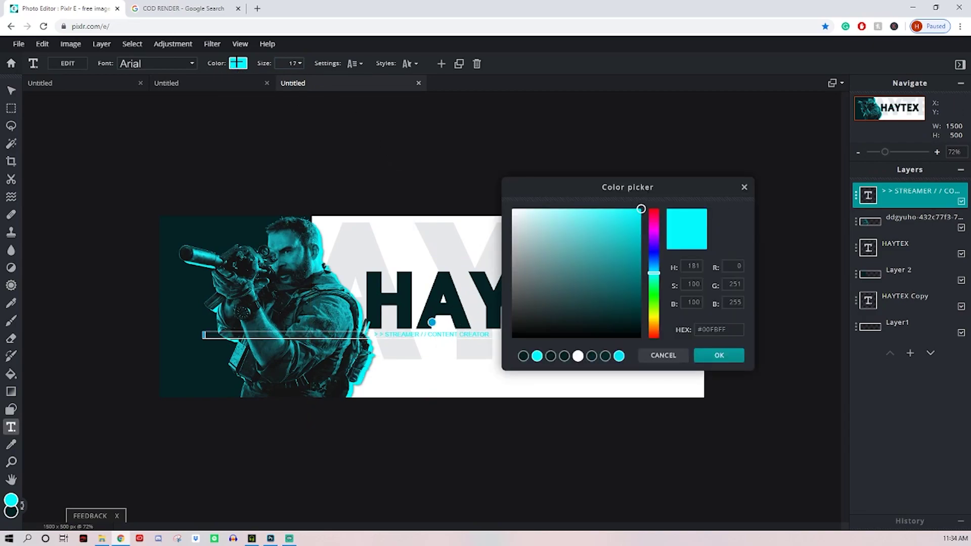
left_click(230, 228)
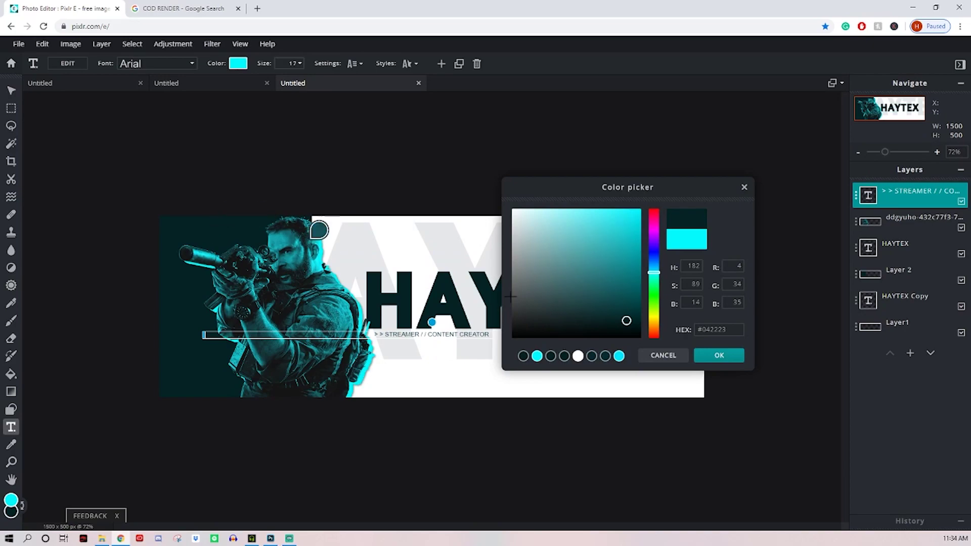
left_click(731, 356)
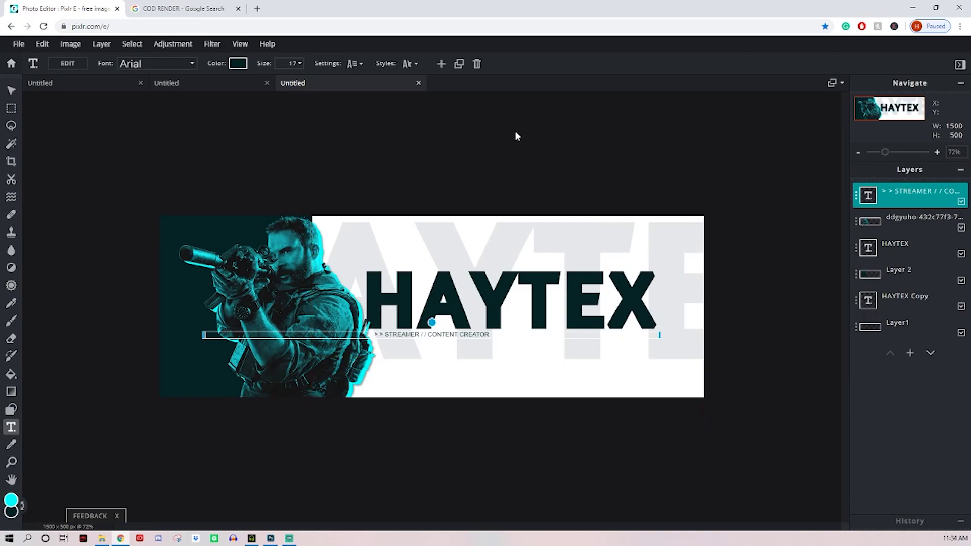
- Widen the tagline's letter spacing to 100
left_click(351, 64)
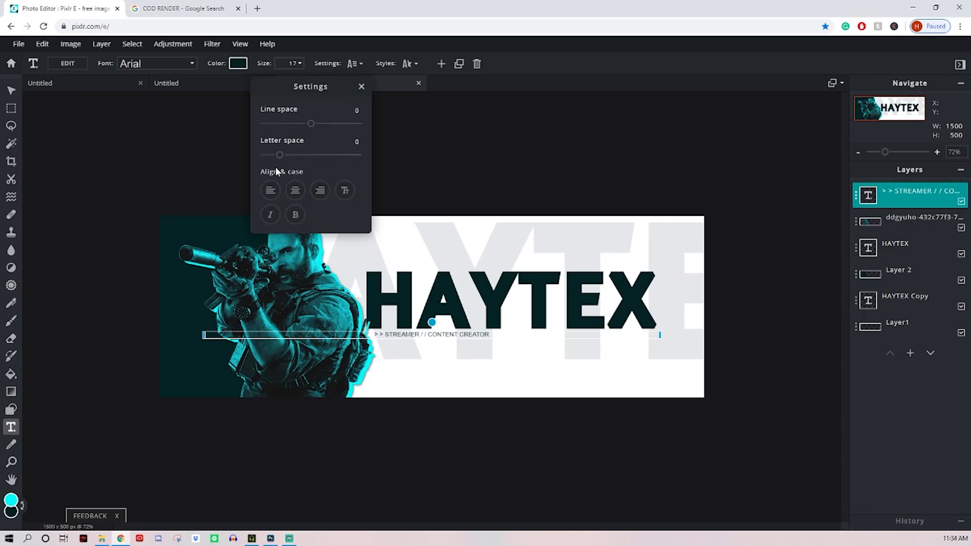
left_click_drag(278, 155, 405, 153)
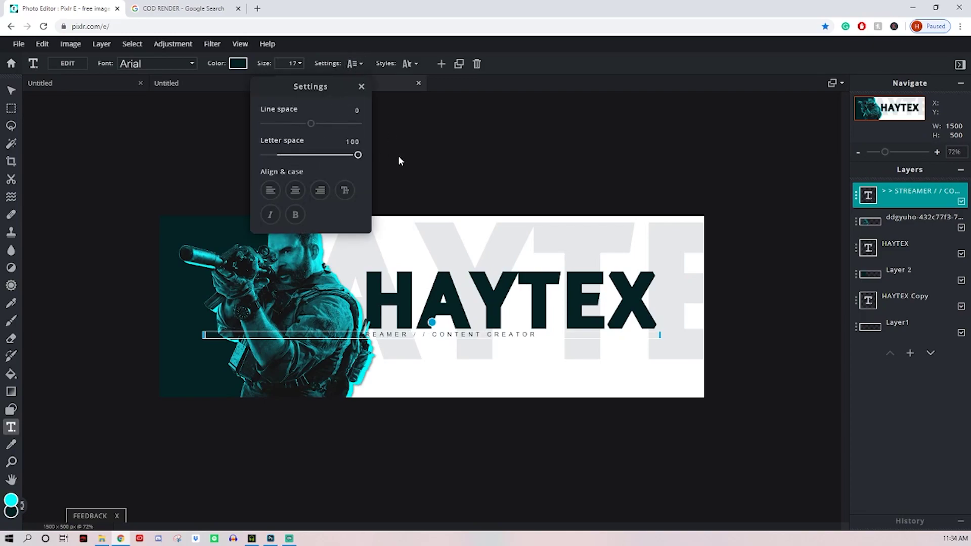
left_click(361, 87)
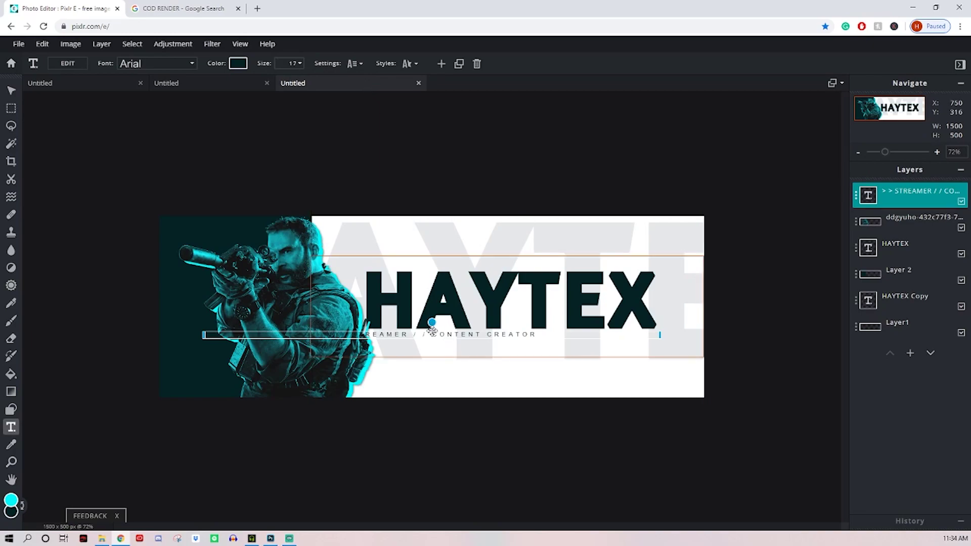
- Recentre the tagline under HAYTEX and set its size to 20
left_click_drag(436, 333, 481, 332)
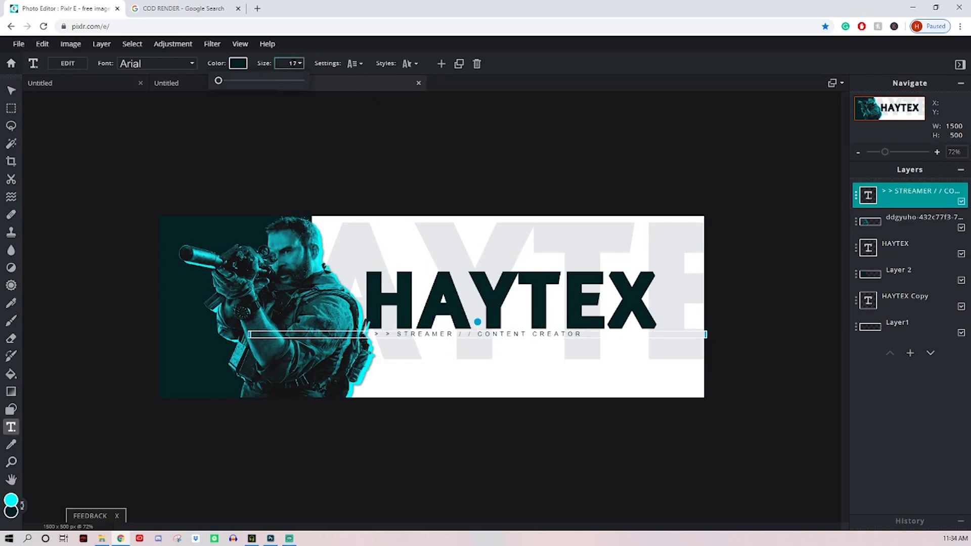
type("18")
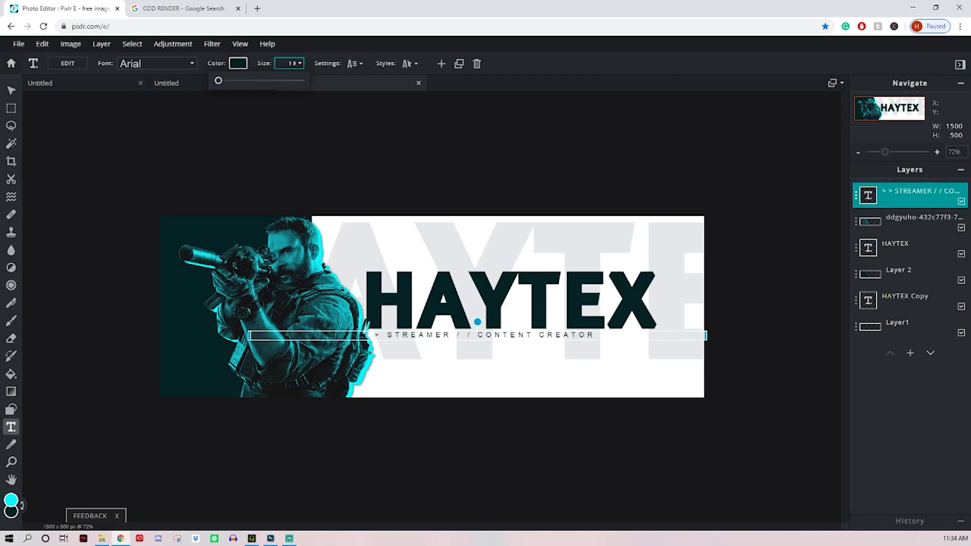
key("BackSpace")
type("3")
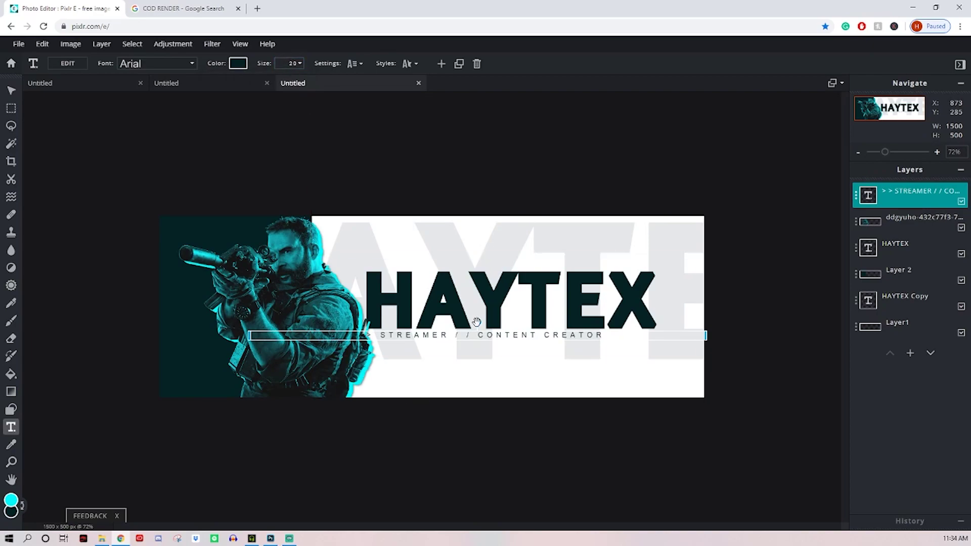
- Deselect the tagline, bring the banner's right side into view, and choose the Shape tool
left_click(783, 248)
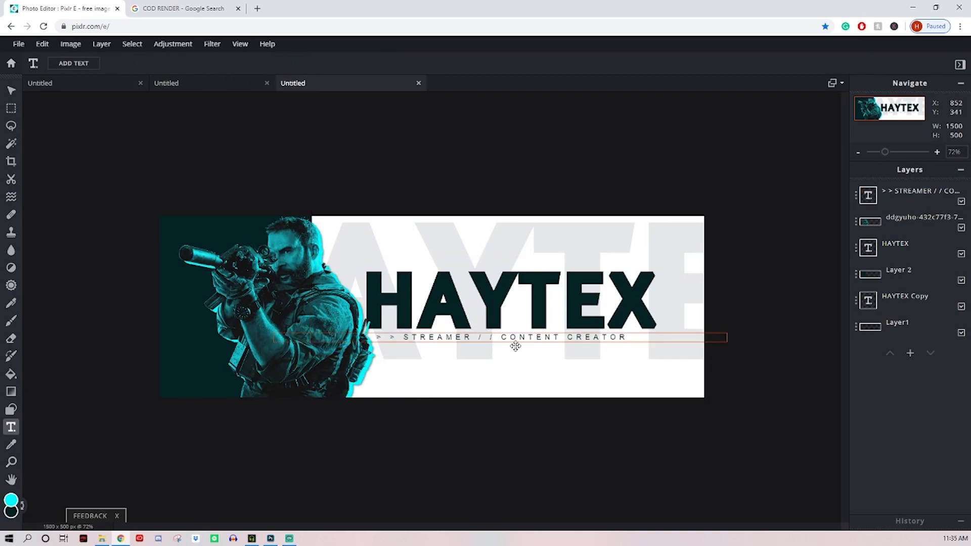
scroll(539, 347, "up", 4)
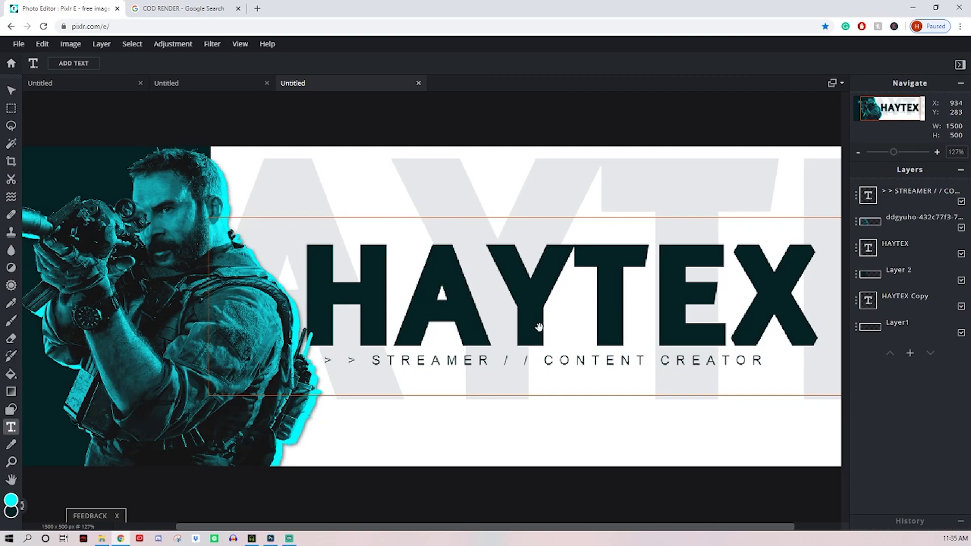
left_click_drag(539, 326, 479, 320)
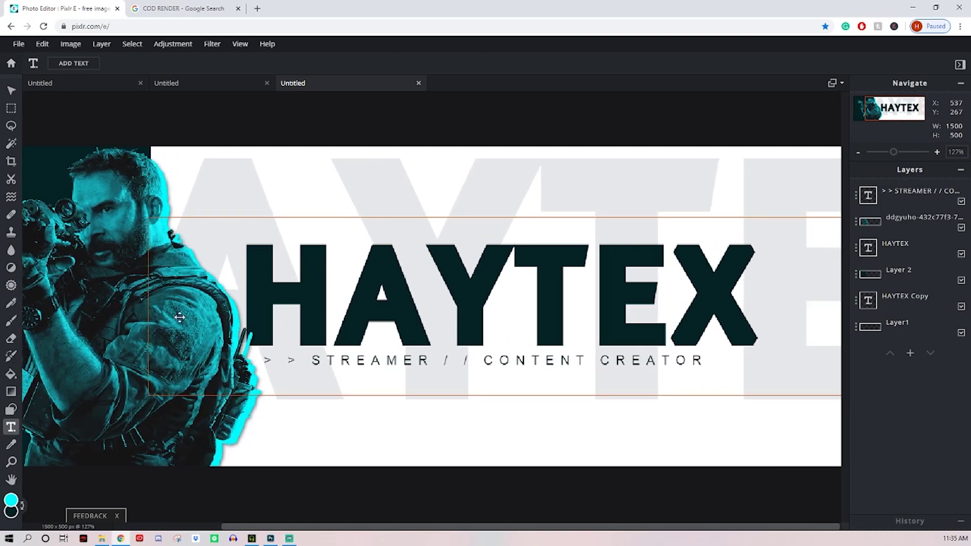
left_click(10, 410)
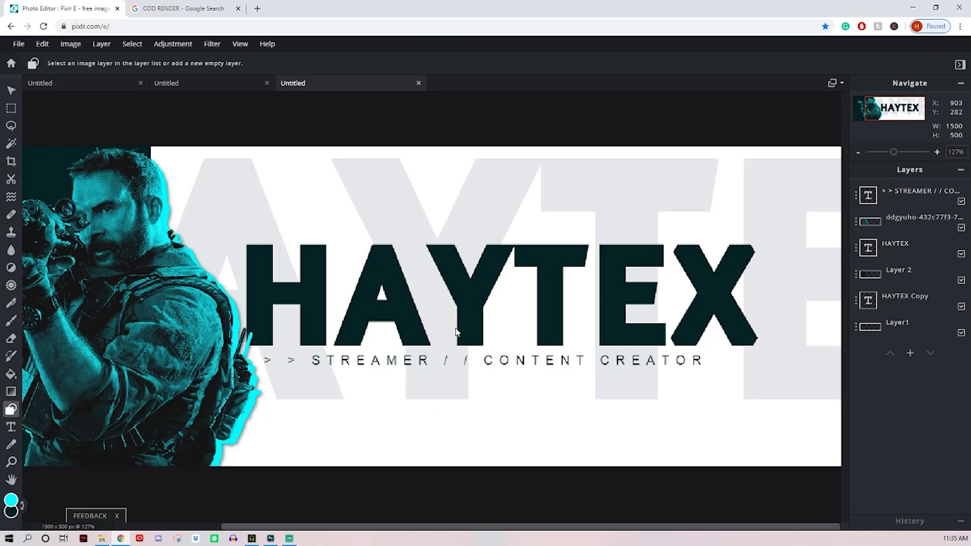
- On a new empty layer, draw a dark teal bar under CONTENT CREATOR
left_click(910, 353)
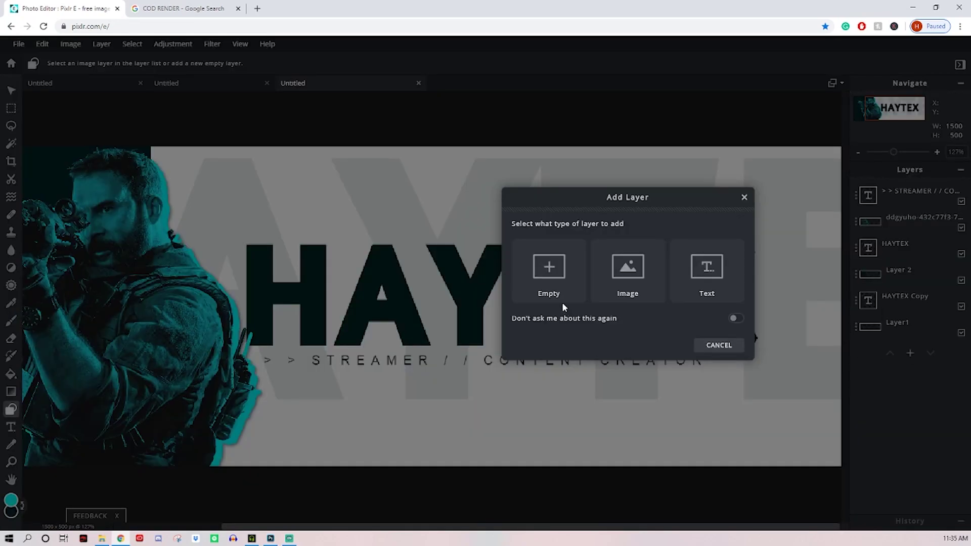
left_click(545, 275)
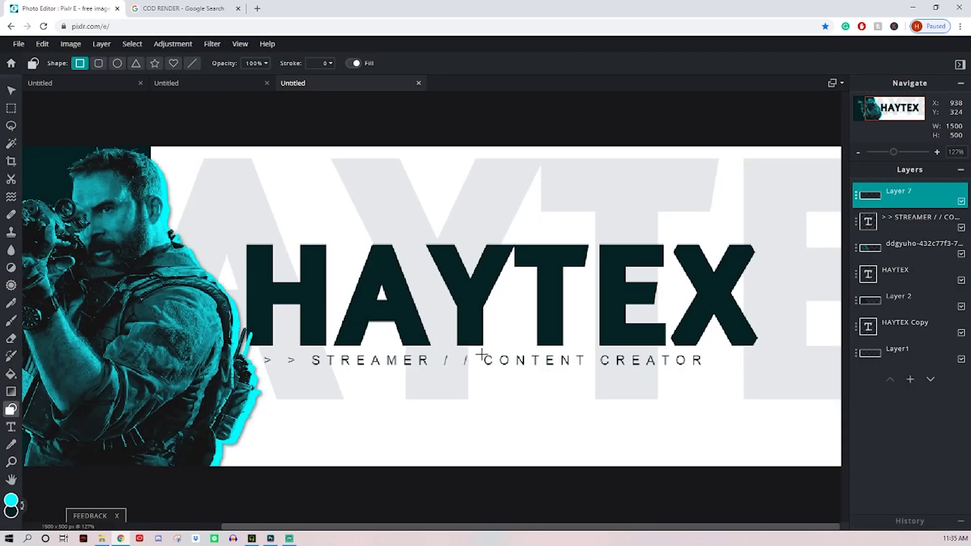
left_click_drag(480, 353, 702, 367)
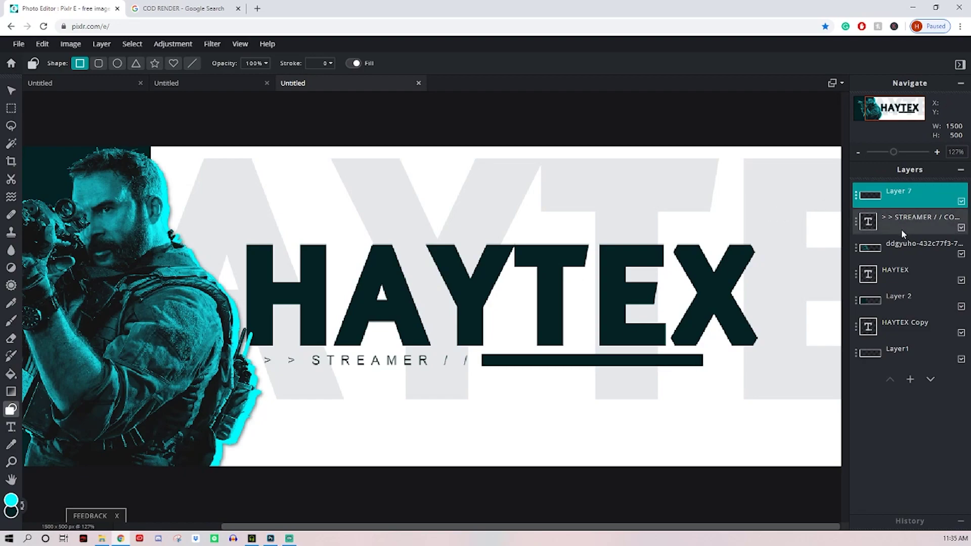
- Duplicate the STREAMER tagline layer and move the copy above the bar layer
left_click(912, 221)
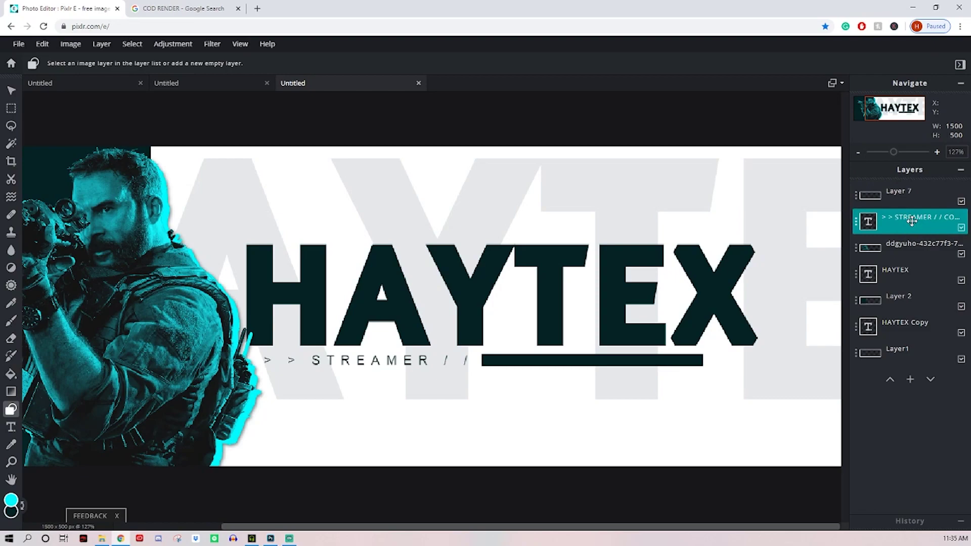
left_click(852, 223)
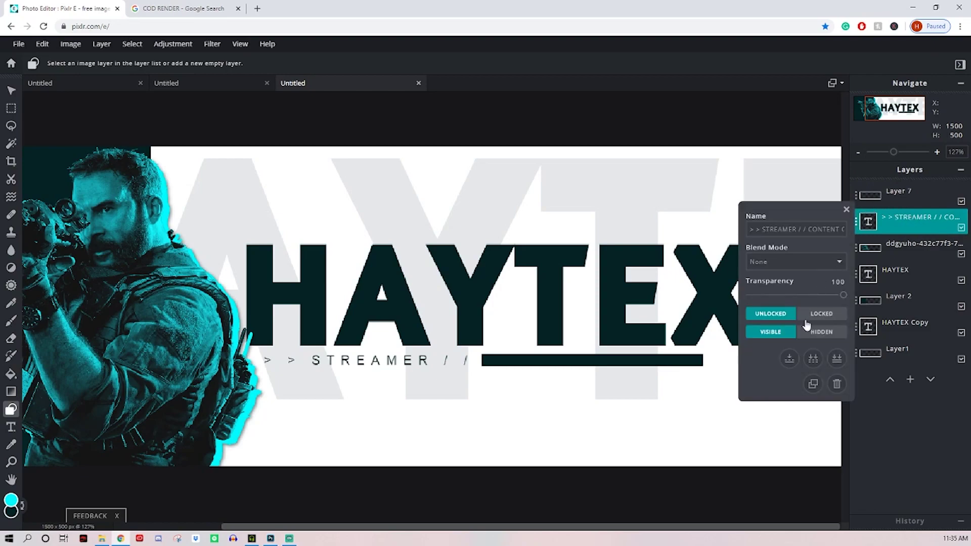
left_click(813, 384)
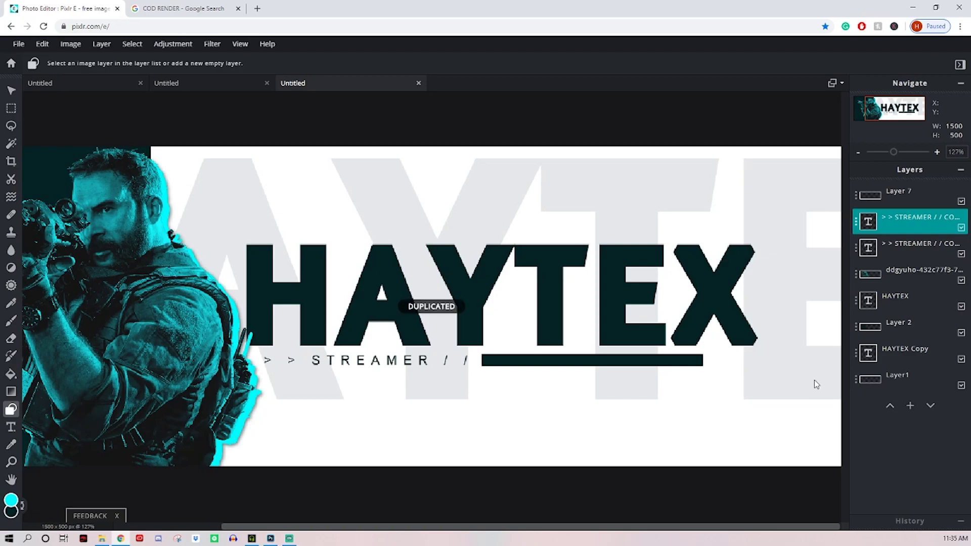
left_click_drag(905, 221, 905, 192)
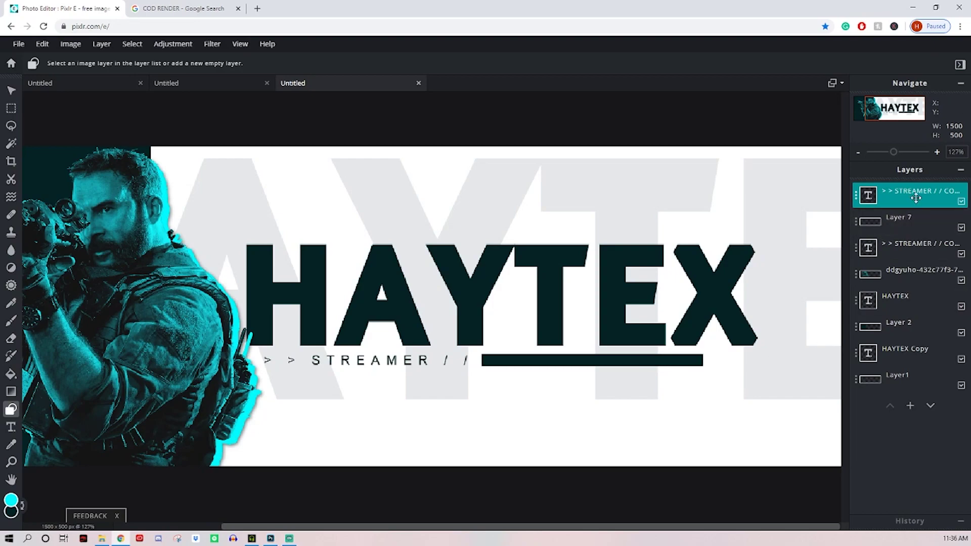
left_click(9, 429)
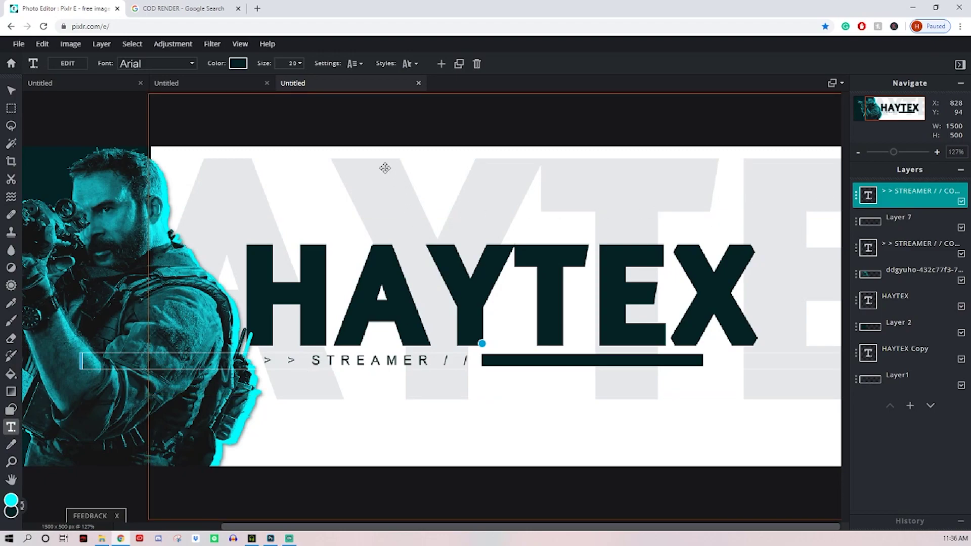
- Set the tagline copy's text colour to white (#FFFFFF)
left_click(238, 64)
left_click_drag(570, 275, 460, 159)
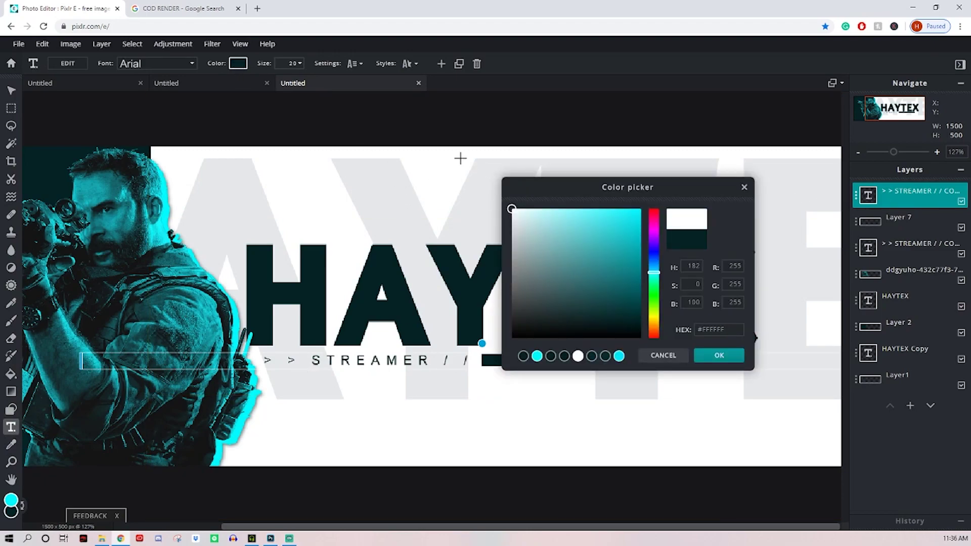
left_click(724, 357)
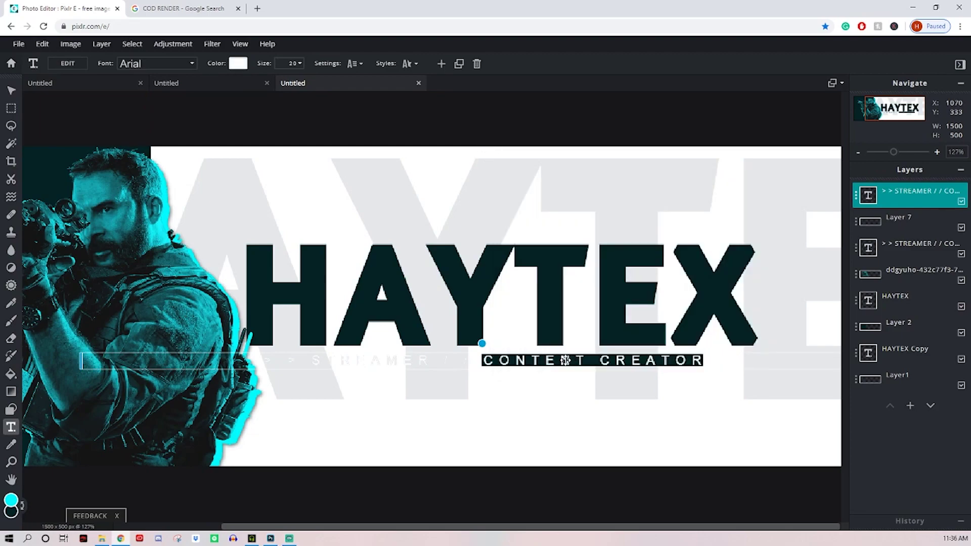
- Change the copy's wording to CONTENT CREATOR and move it onto the dark bar
double_click(565, 360)
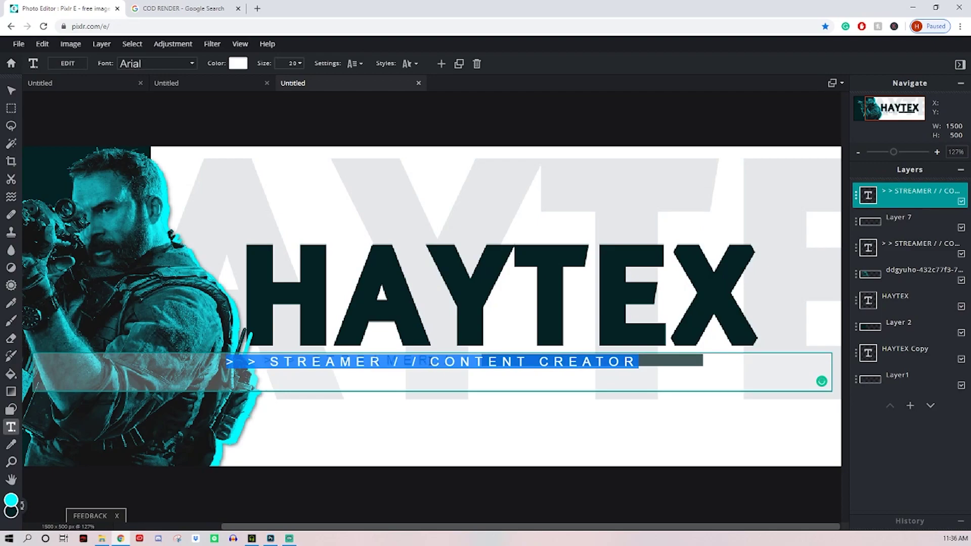
key("ctrl+v")
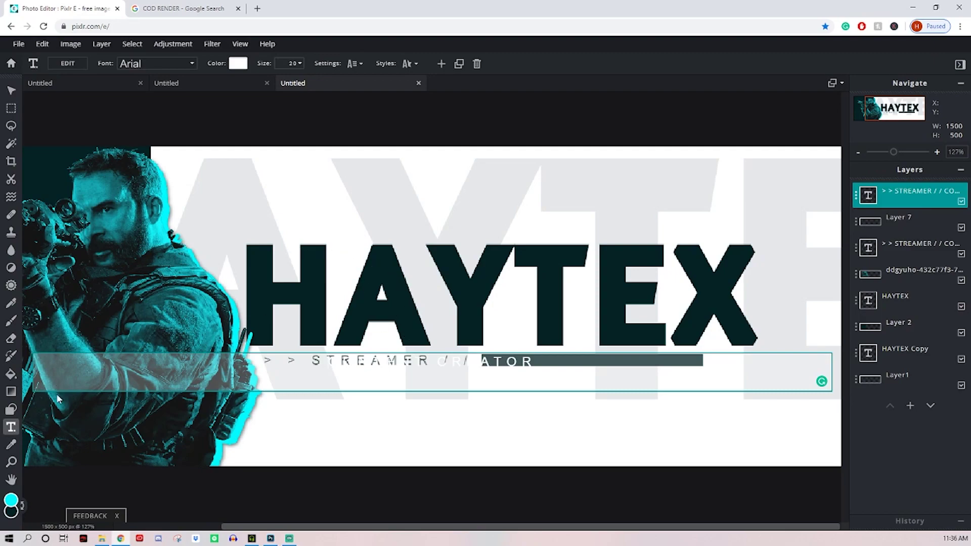
left_click(11, 427)
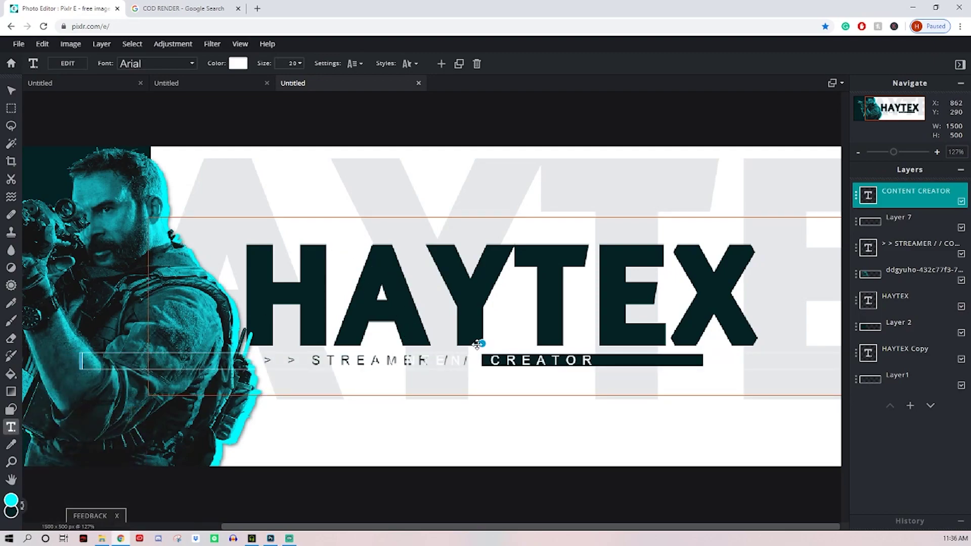
left_click_drag(527, 357, 636, 360)
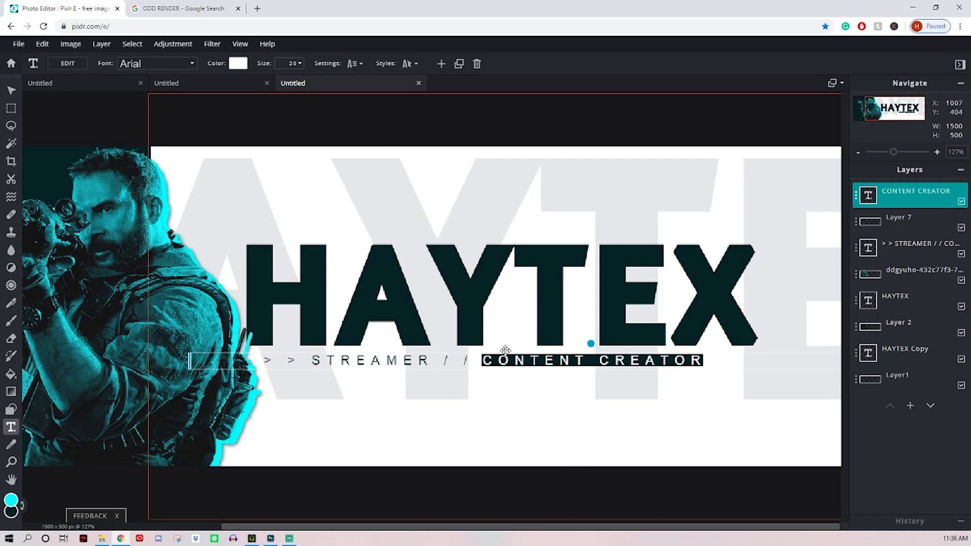
left_click(129, 109)
left_click(130, 109)
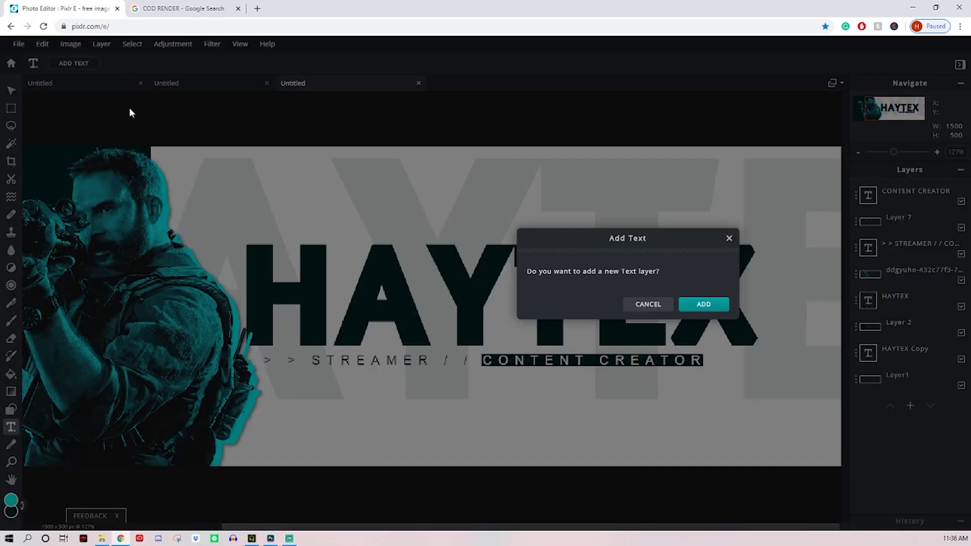
- Add a dark size-15 text line '> > YOUTUBE @ HAYTEX' below the tagline
left_click(647, 304)
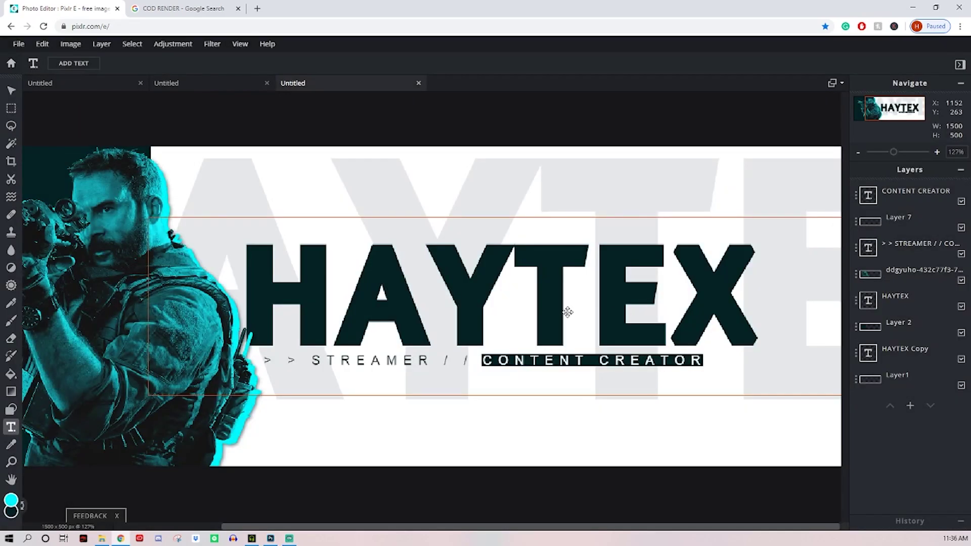
scroll(557, 304, "down", 3)
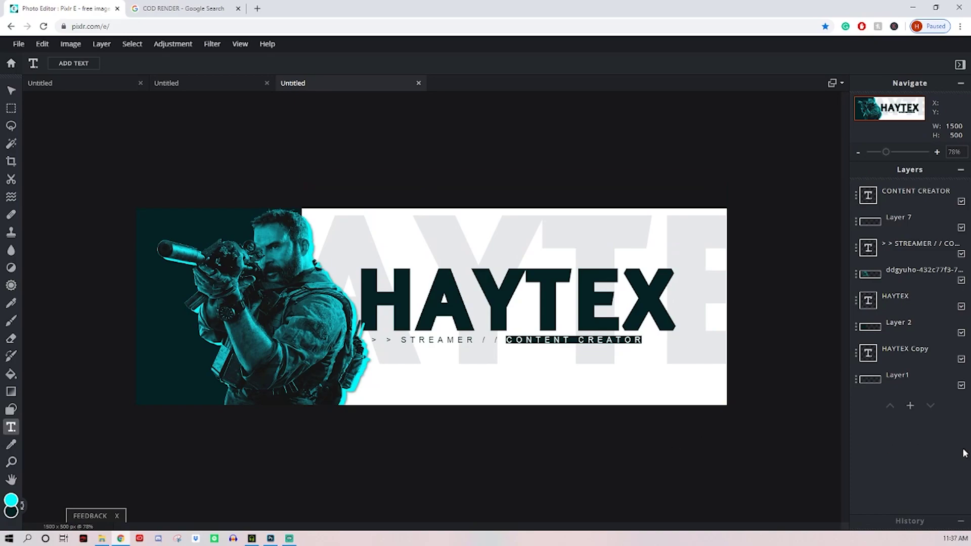
left_click(911, 407)
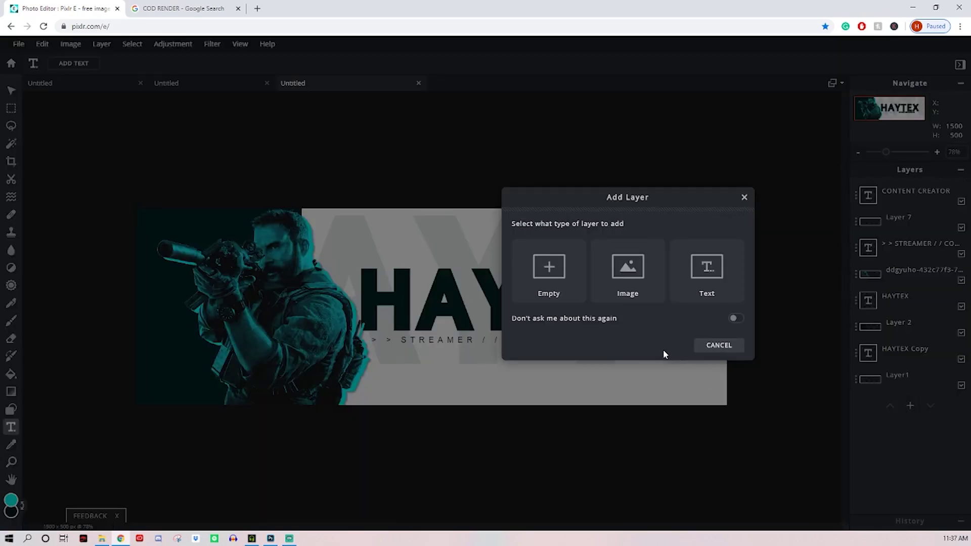
left_click(711, 269)
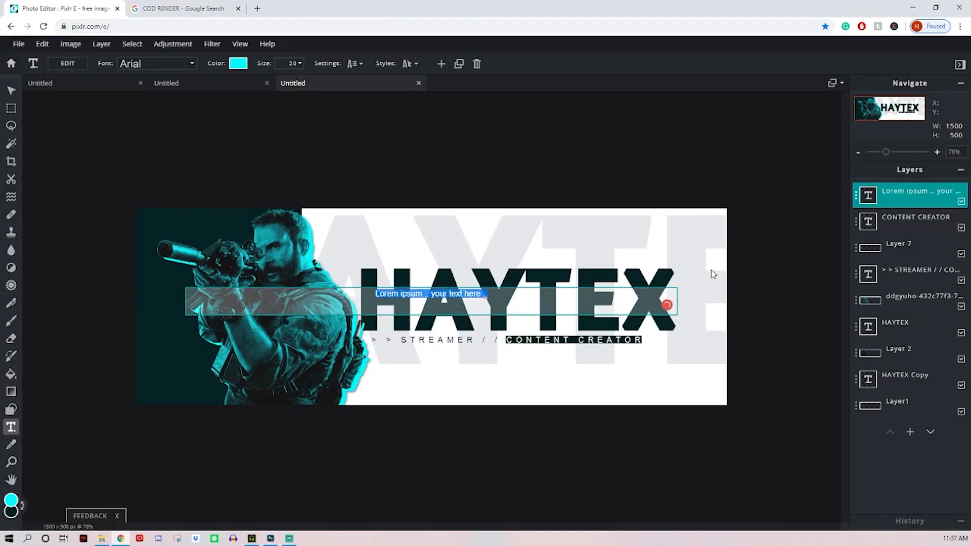
type("> > YOUTUBE @ HAYTEX")
left_click(298, 64)
scroll(289, 152, "down", 2)
left_click(288, 167)
left_click_drag(430, 292, 577, 350)
- Duplicate the YouTube line and change it to 'TWITCH @ HAY_TEX'
key("ctrl+j")
double_click(577, 350)
type("TWITCH @ HAYTEX")
left_click(607, 350)
type("_")
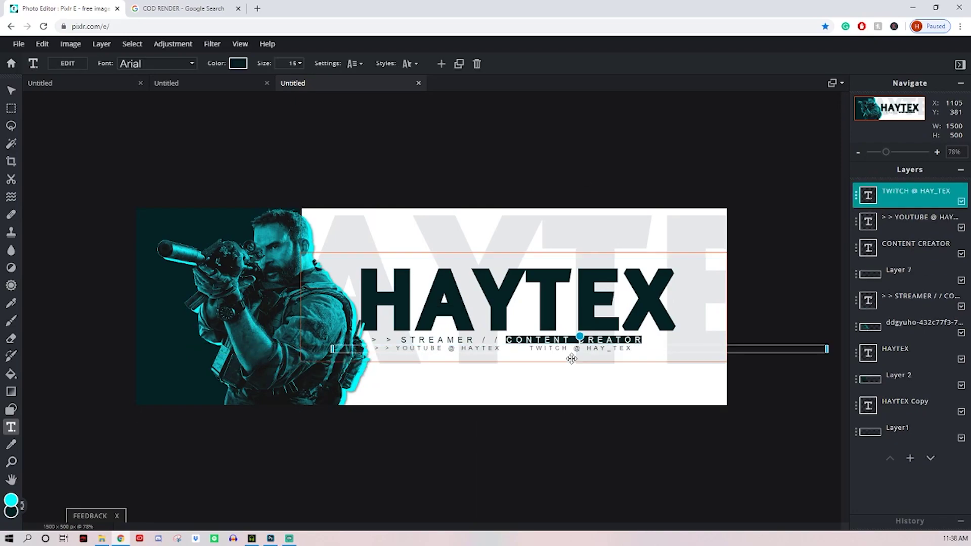
left_click(622, 463)
scroll(622, 463, "down", 2)
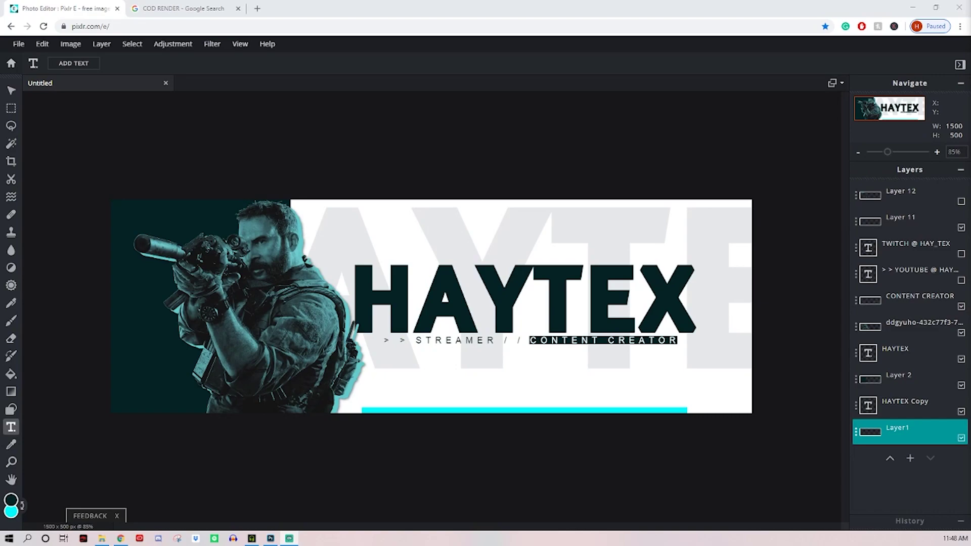
- Make the TWITCH @ HAY_TEX and YOUTUBE @ HAYTEX text layers visible
left_click(962, 254)
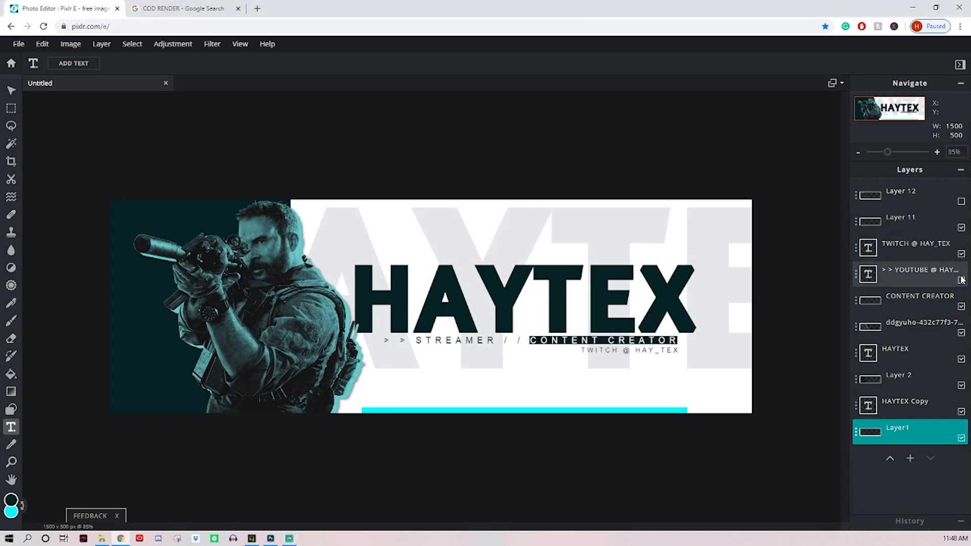
left_click(961, 280)
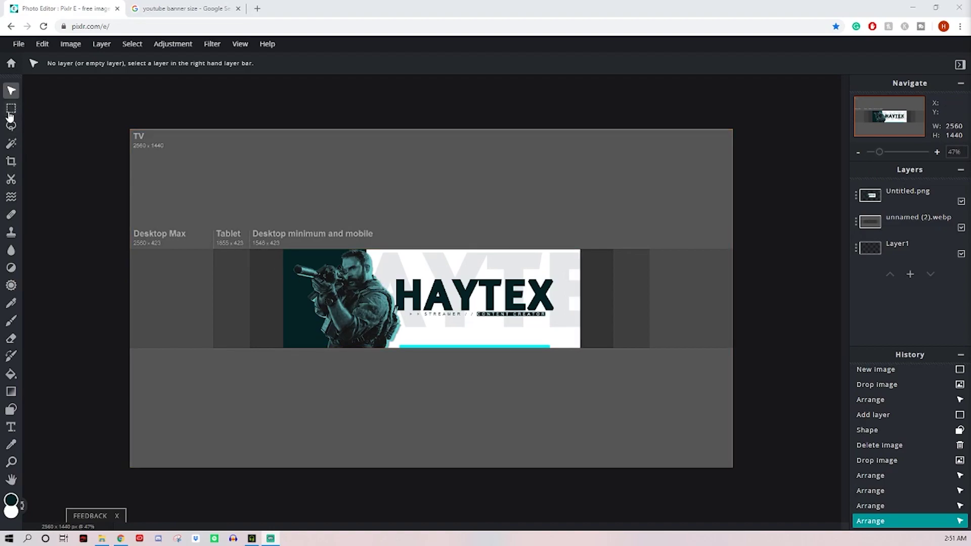
- Marquee the desktop-minimum area, clear the selection, then set white as the Shape tool's main colour
key("m")
left_click_drag(249, 248, 615, 350)
right_click(599, 299)
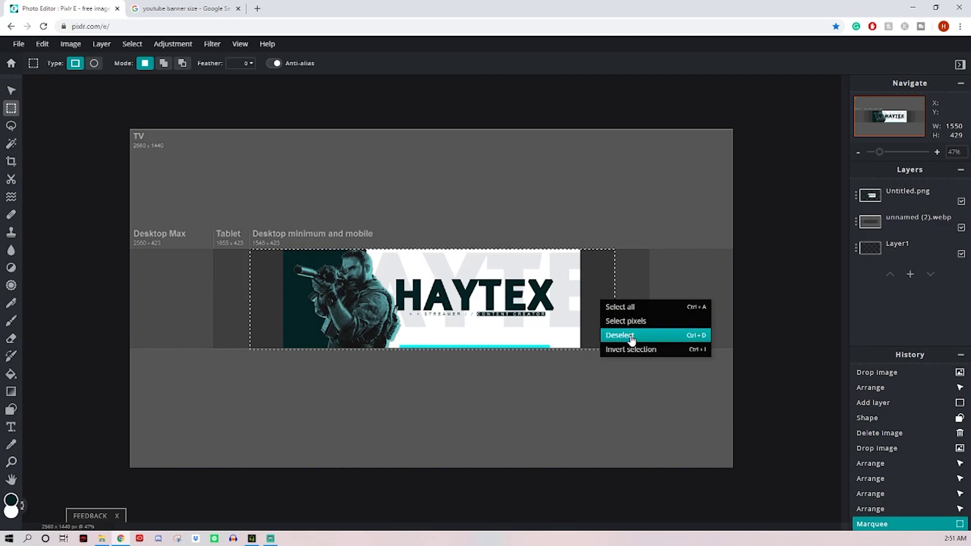
left_click(626, 335)
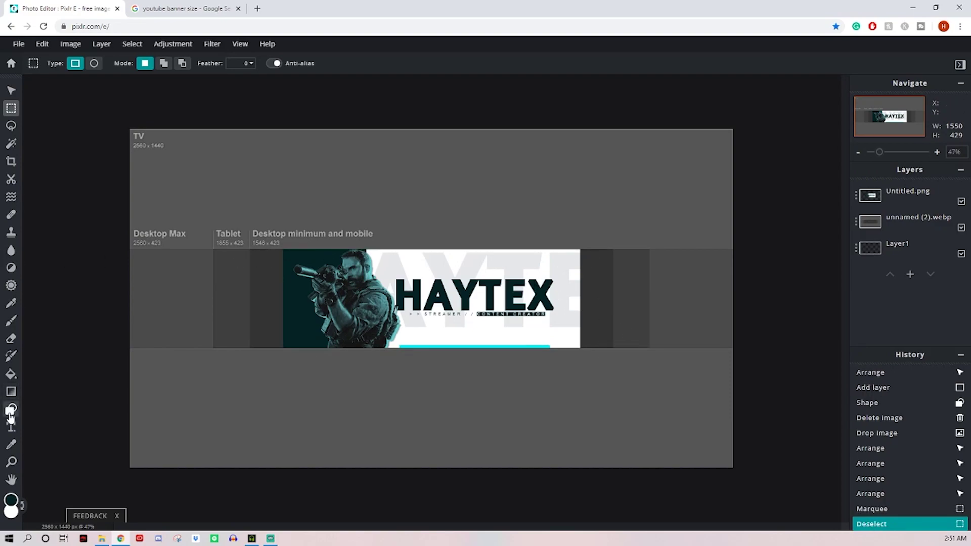
left_click(10, 414)
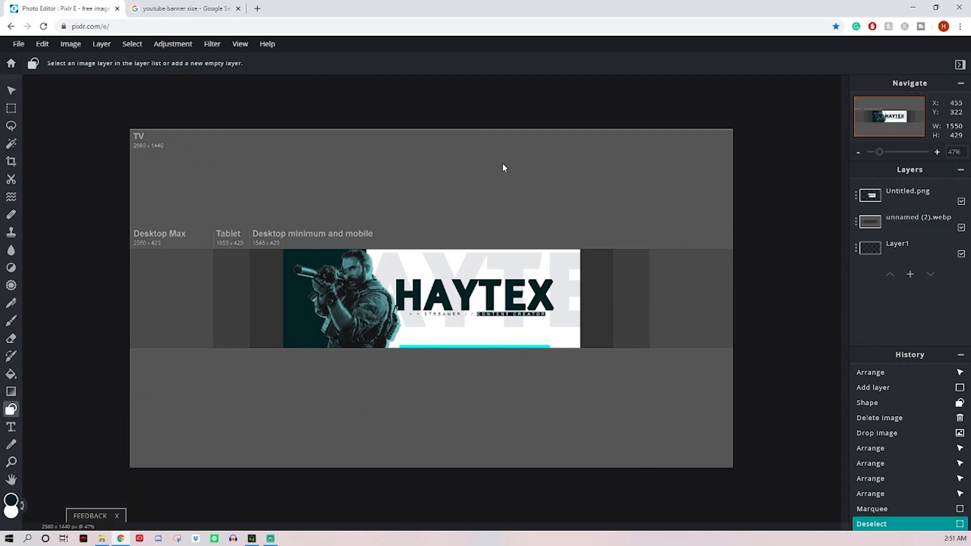
left_click(22, 505)
- On a new empty layer, fill the left Desktop Max strip with a rectangle
left_click(910, 274)
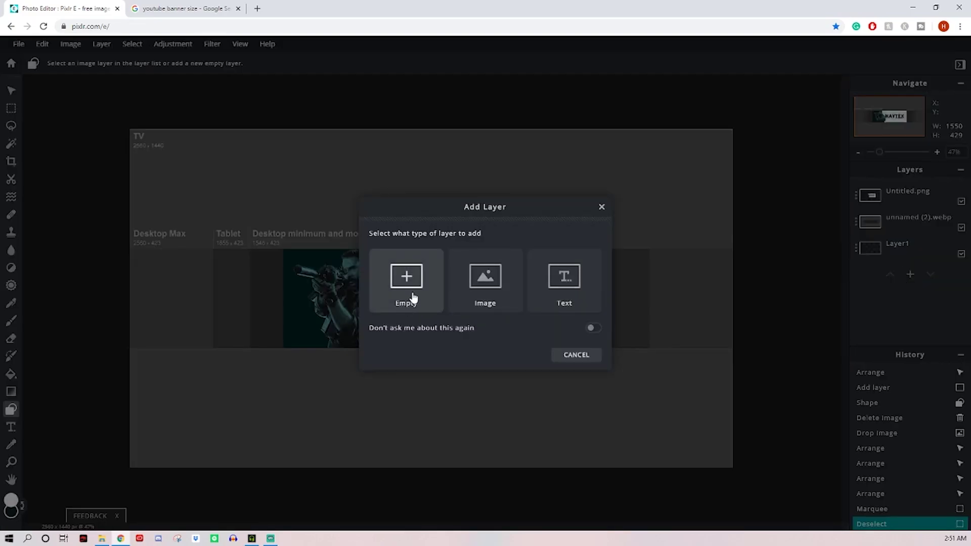
left_click(405, 275)
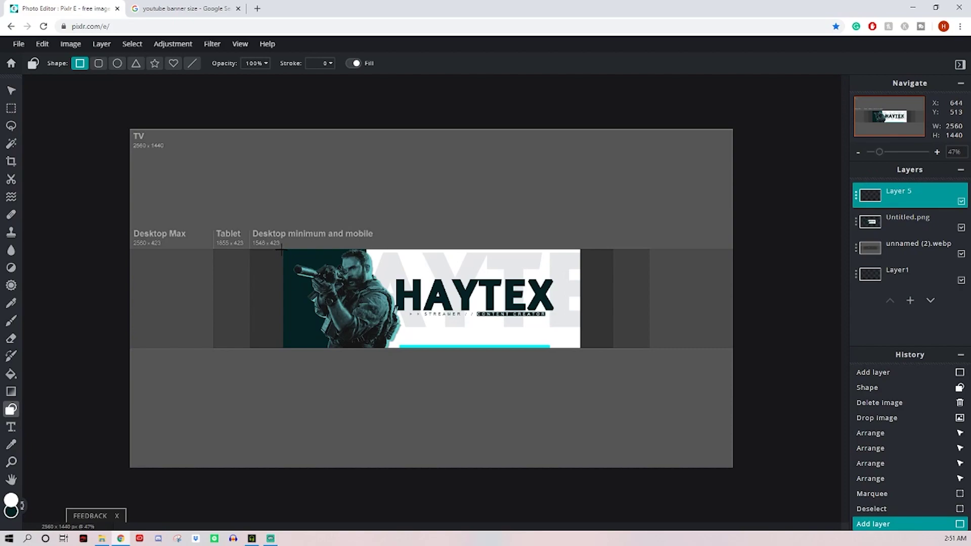
left_click_drag(284, 249, 111, 348)
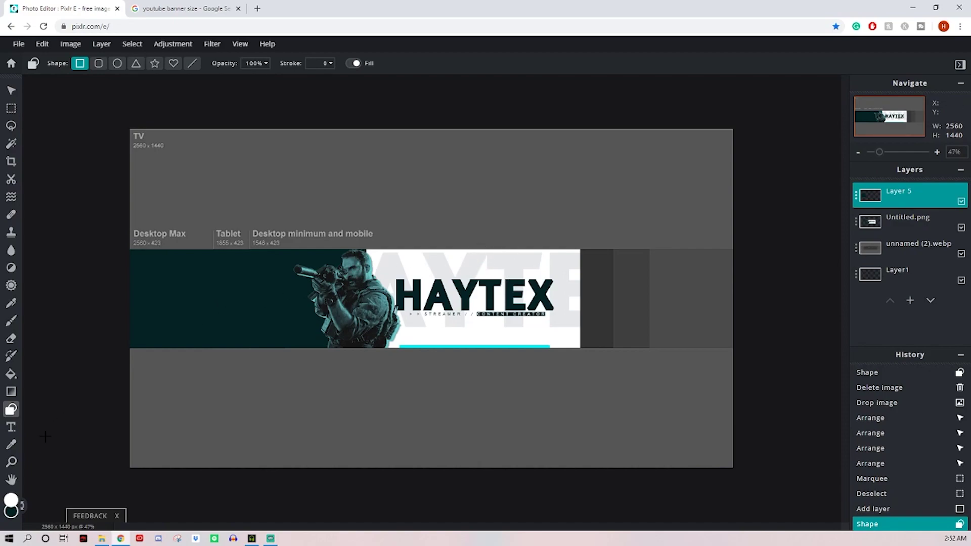
left_click(22, 505)
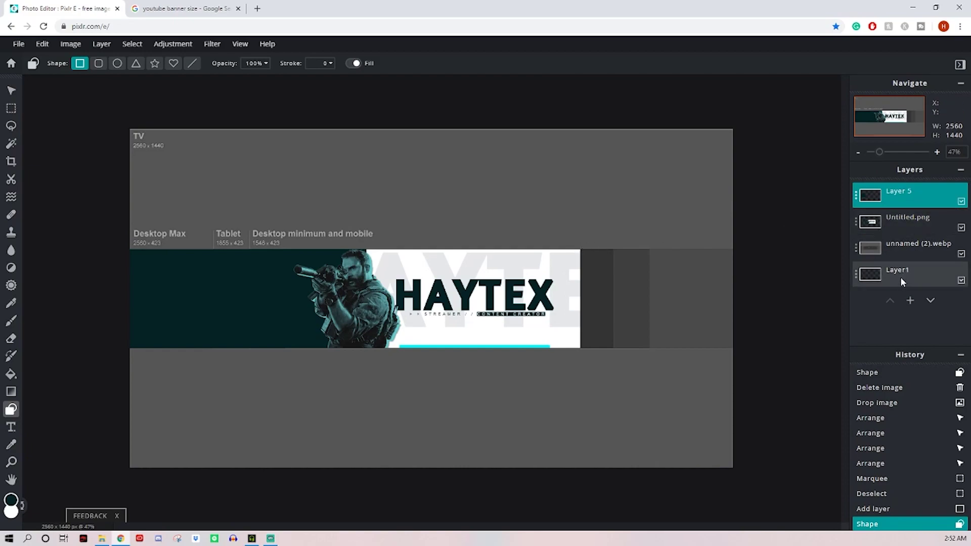
- On another empty layer, extend the white banner area to the strip's right end
left_click(910, 300)
left_click(438, 304)
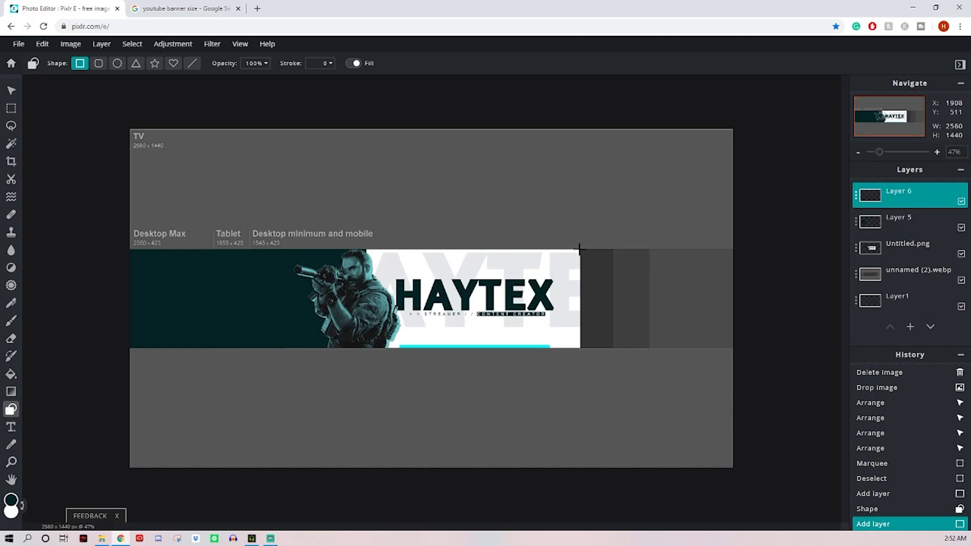
left_click_drag(609, 249, 739, 348)
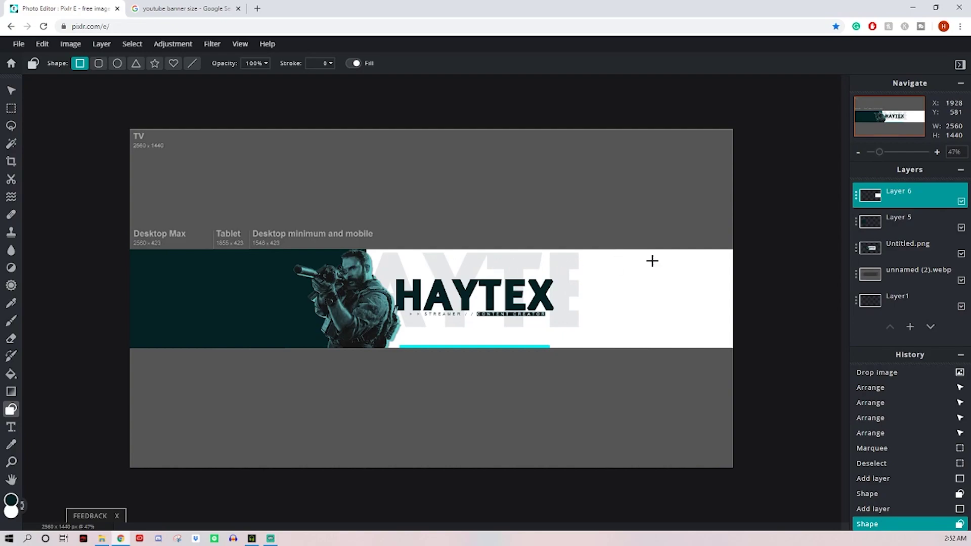
- Add empty Layer 7 just above the template image and check the background by toggling the template
left_click(911, 327)
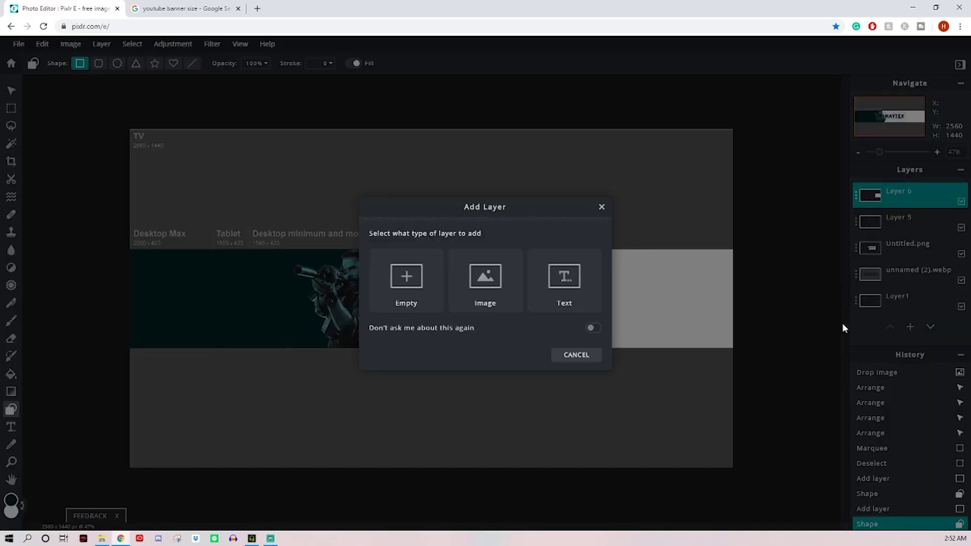
left_click(420, 292)
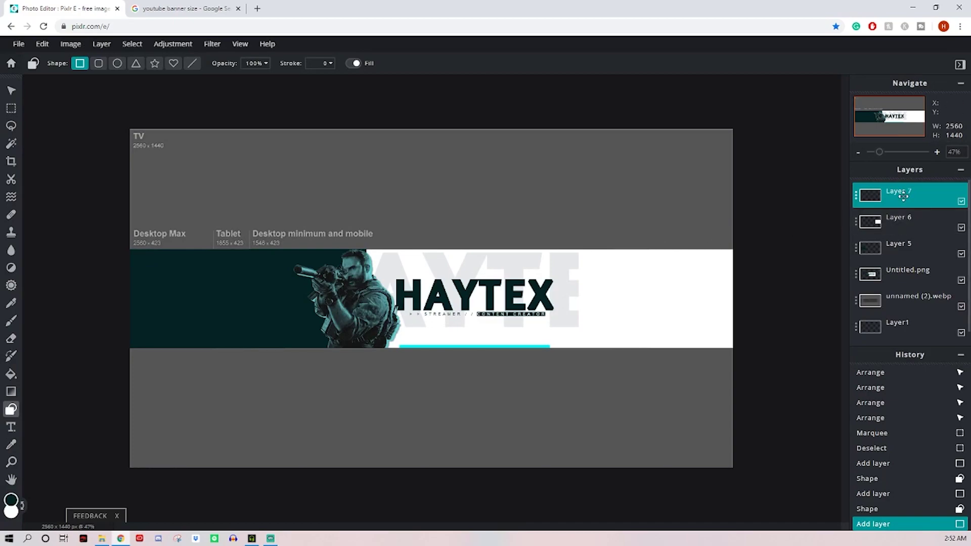
left_click_drag(898, 192, 904, 273)
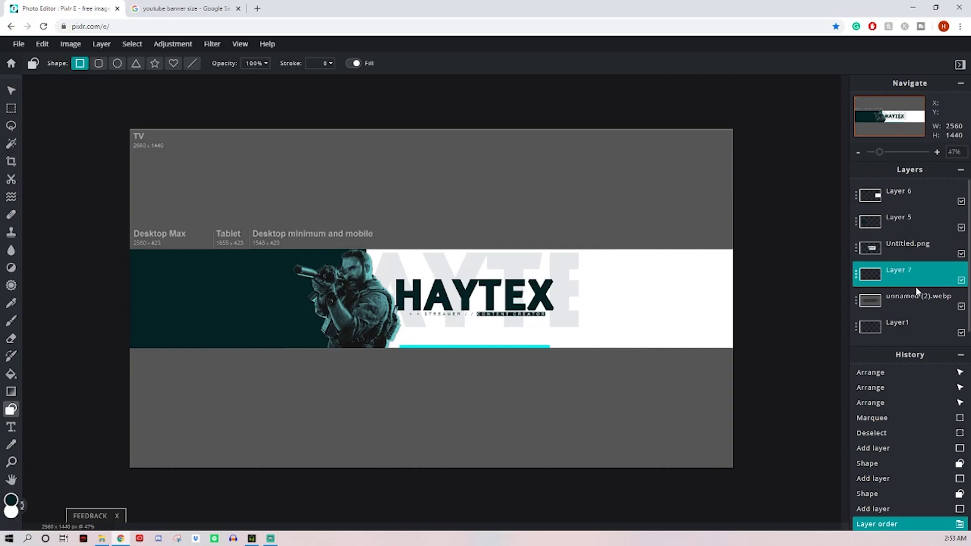
left_click(961, 306)
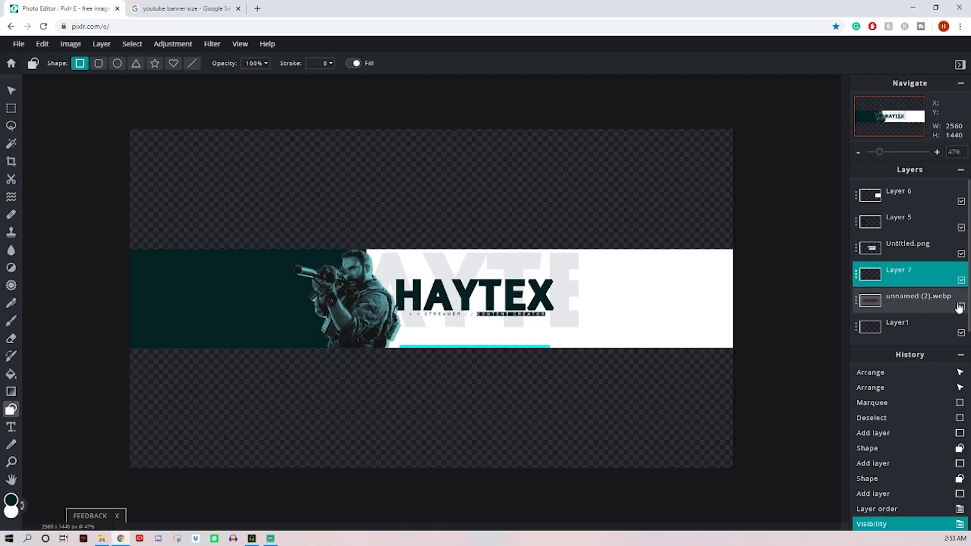
left_click(961, 306)
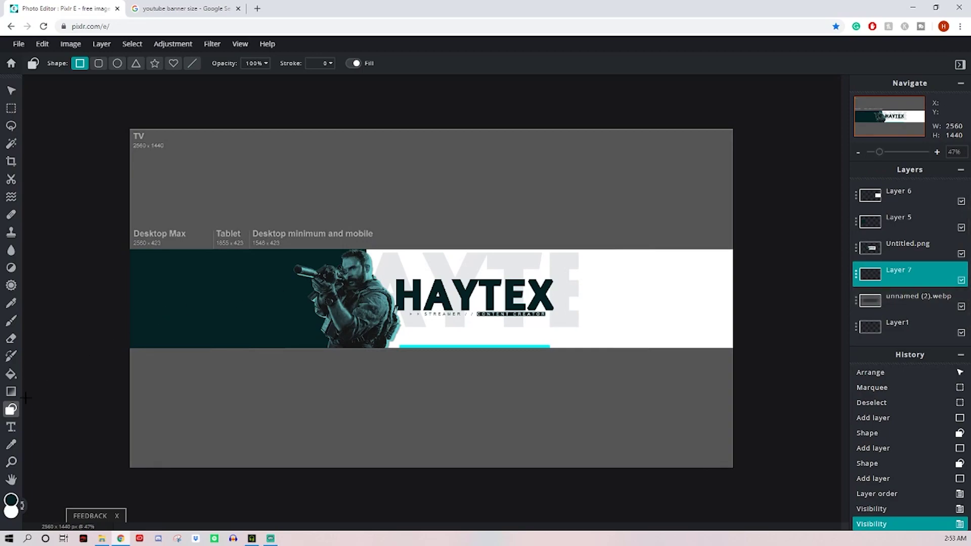
- Test white and dark full-canvas rectangles on Layer 7, undoing both
left_click_drag(104, 108, 779, 477)
key("ctrl+z")
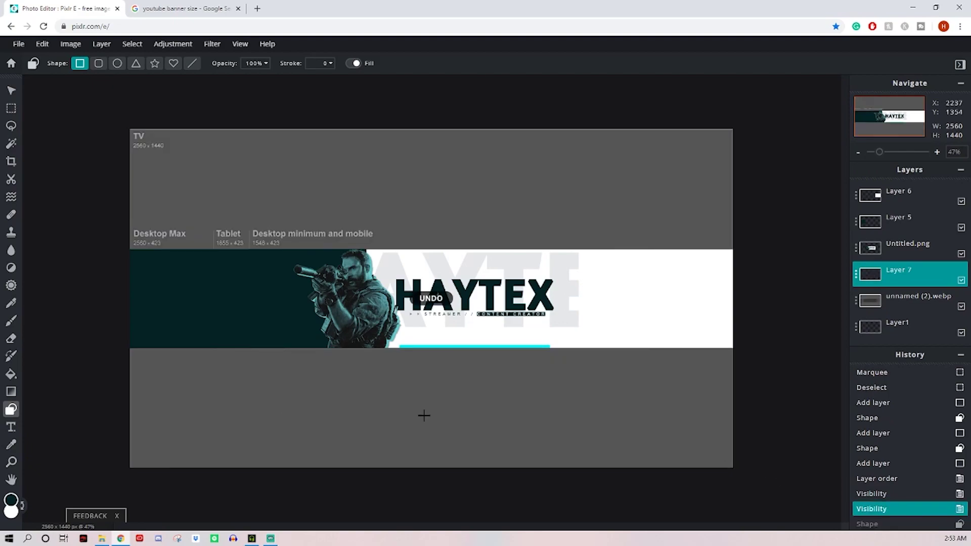
left_click(22, 505)
left_click_drag(106, 109, 772, 497)
key("ctrl+z")
left_click(12, 391)
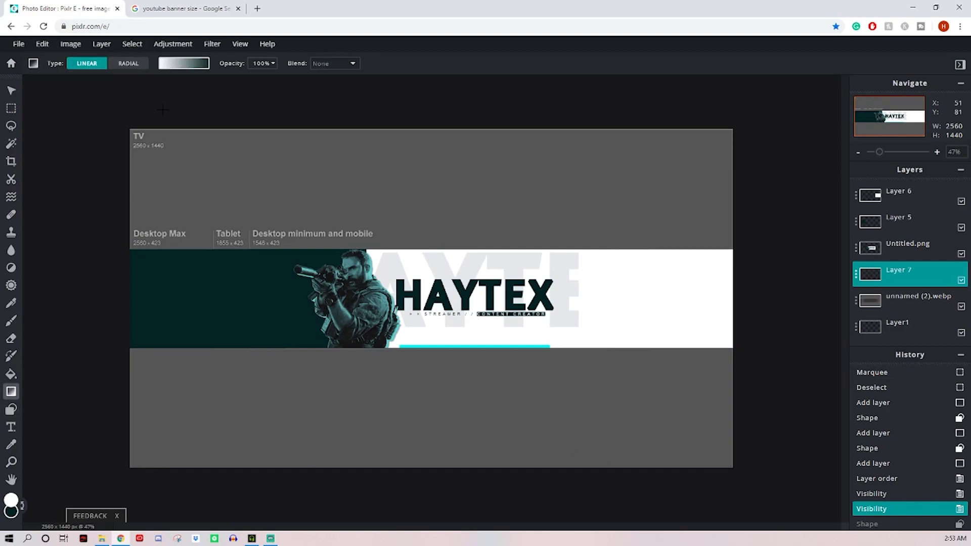
- Set the main colour to the cyan preset
left_click(178, 63)
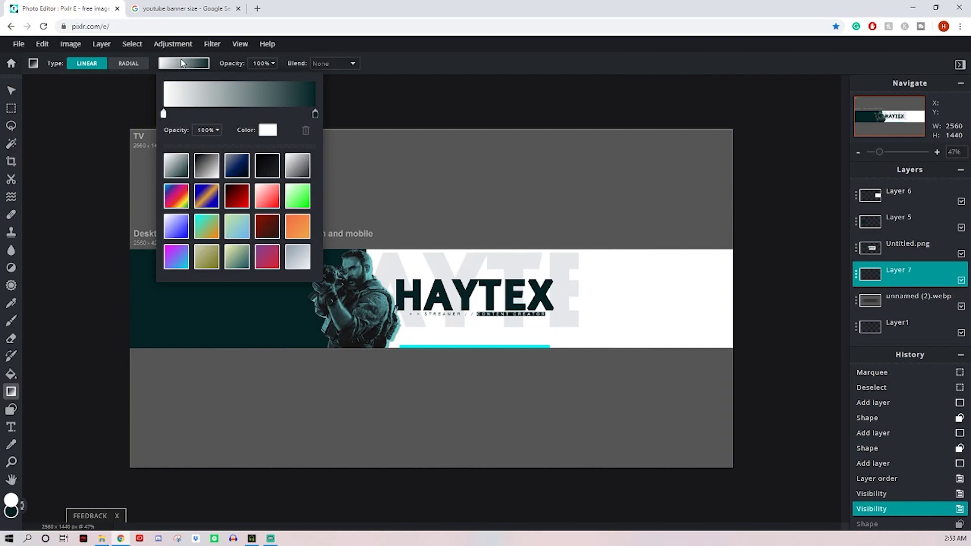
left_click(182, 63)
left_click(10, 500)
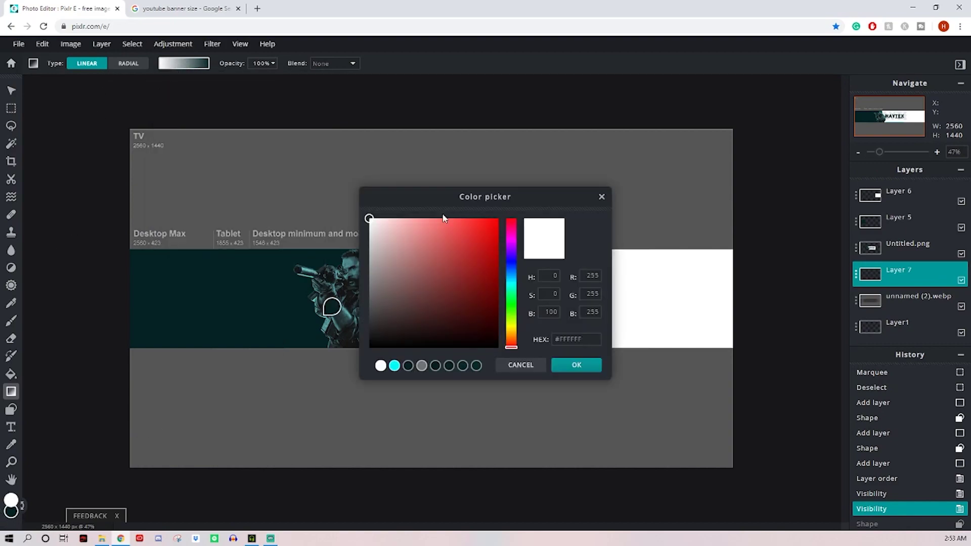
left_click(394, 366)
left_click(575, 364)
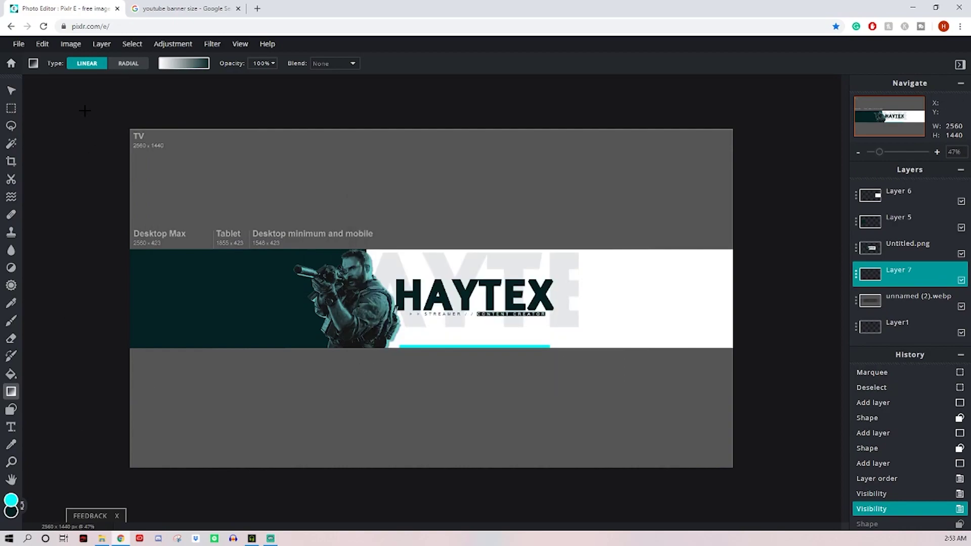
- Lay a cyan gradient across the banner from left to right
left_click(11, 373)
left_click(11, 392)
left_click_drag(67, 289, 814, 292)
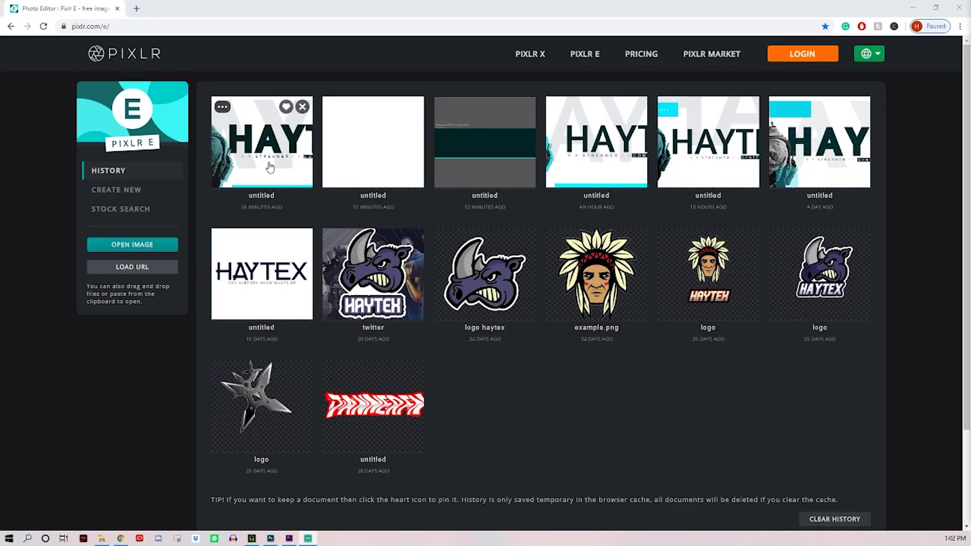
- Open the first 'untitled' HAYTEX banner thumbnail from the History page
left_click(270, 167)
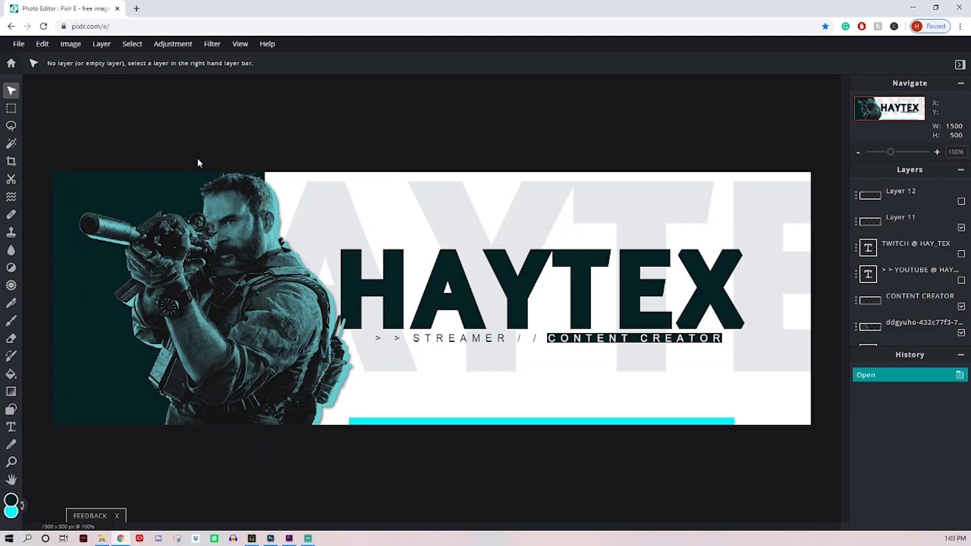
- Draw a tall cyan rectangle bar beside the soldier
key("u")
left_click(260, 345)
left_click_drag(259, 344, 291, 455)
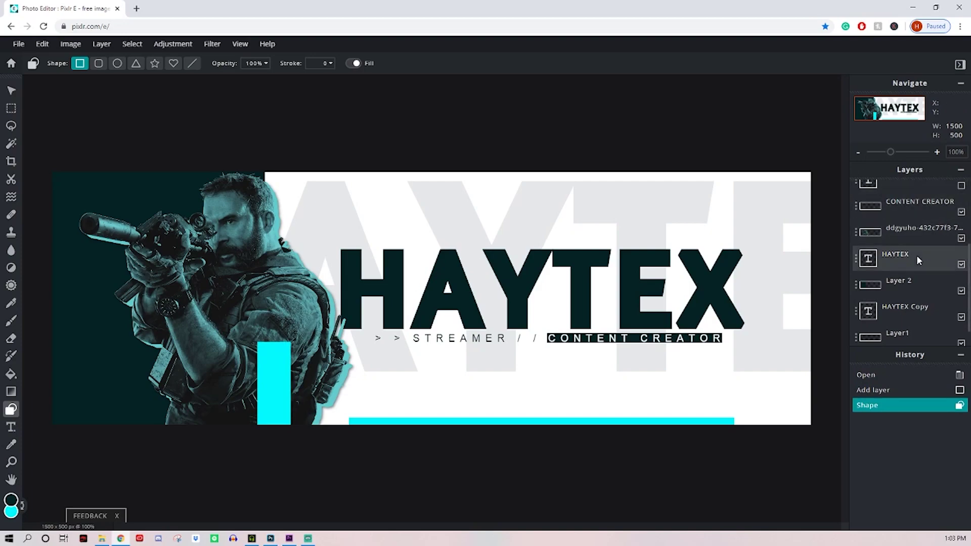
- Set Layer 11's transparency to 59, then hide the layer
scroll(916, 255, "up", 3)
left_click(861, 199)
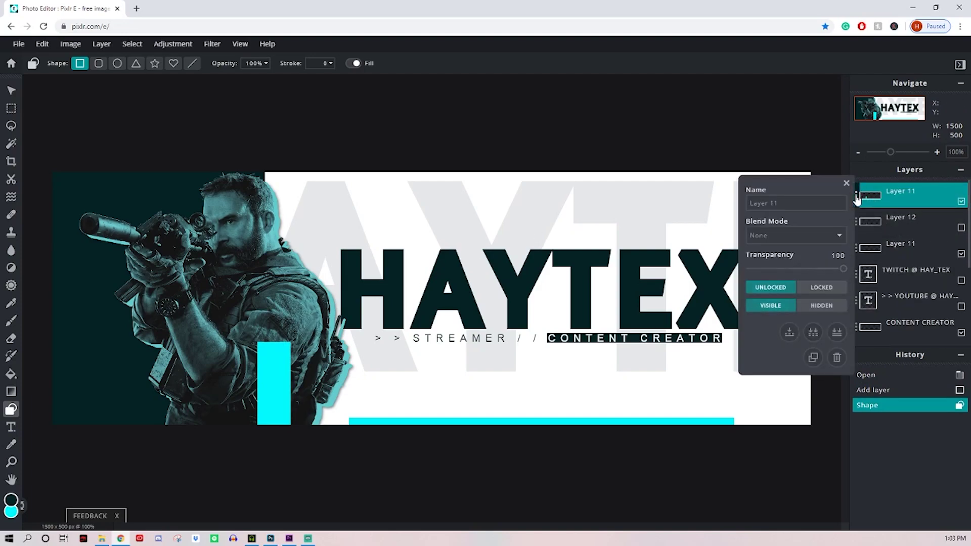
left_click(806, 269)
left_click(806, 269)
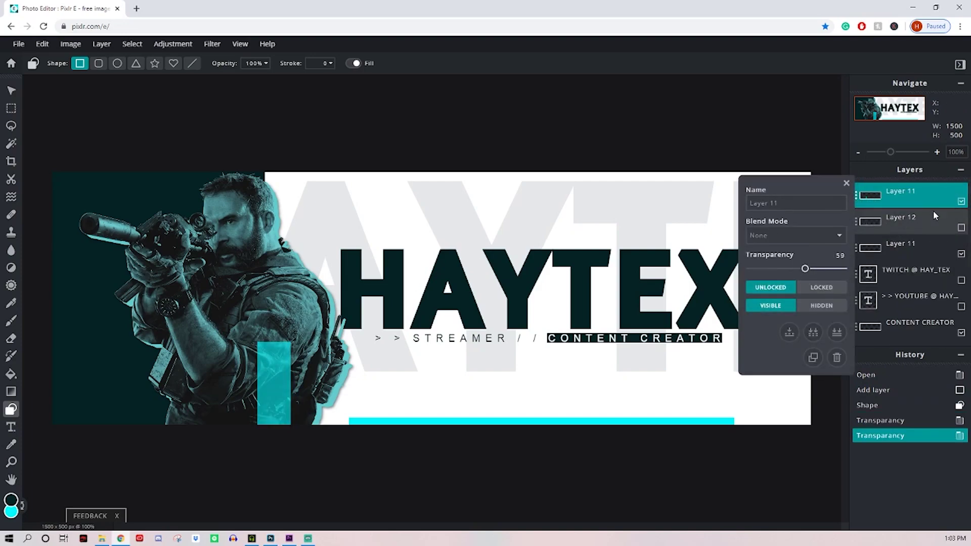
left_click(961, 201)
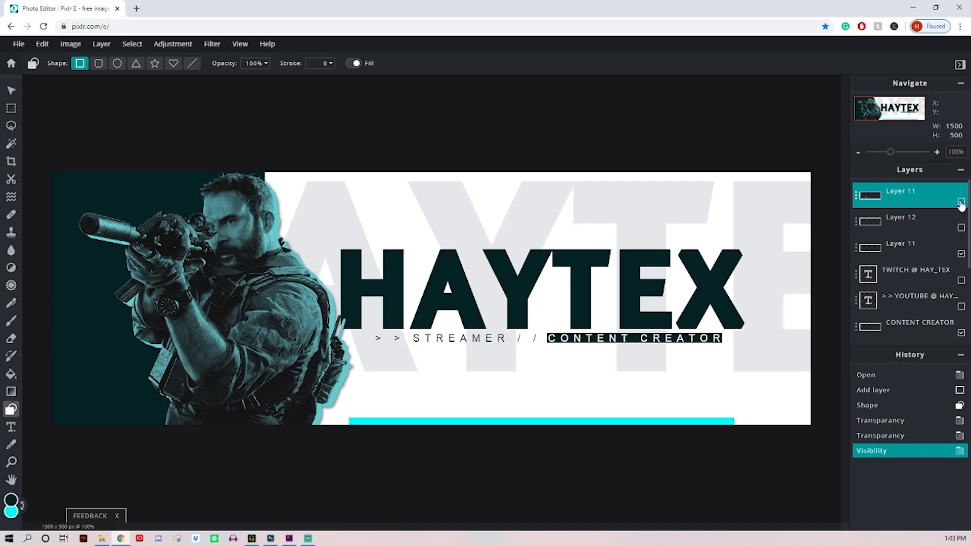
- Save the banner as PNG and download it as Untitled.png
left_click(19, 46)
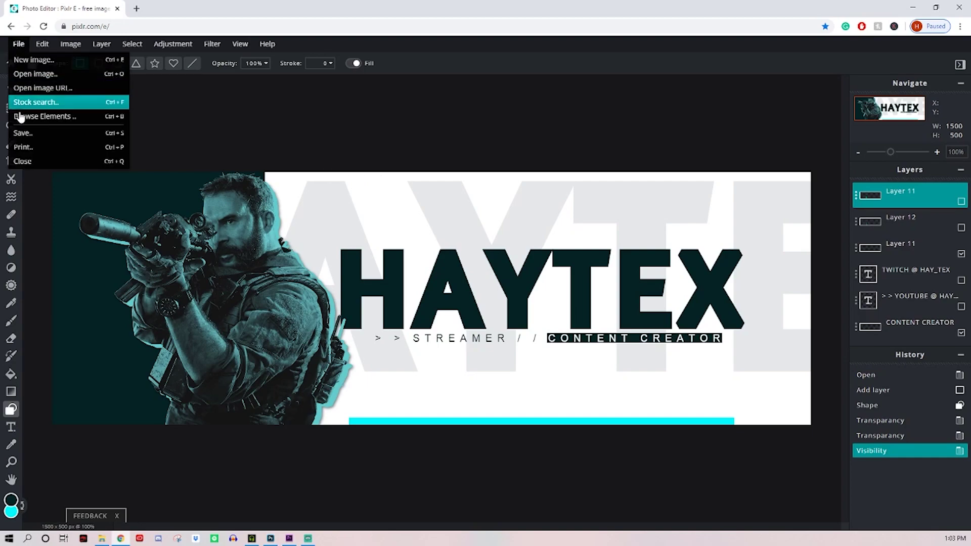
left_click(23, 133)
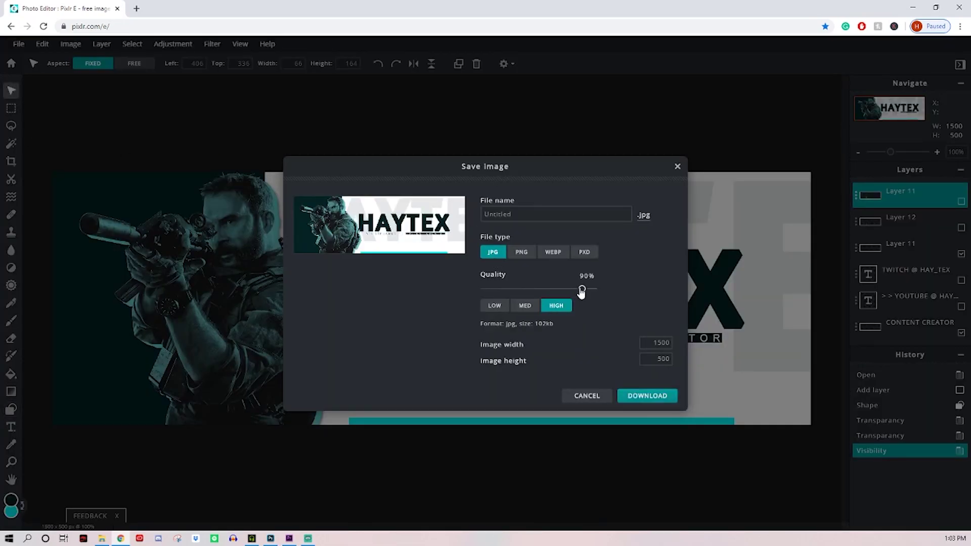
left_click(523, 255)
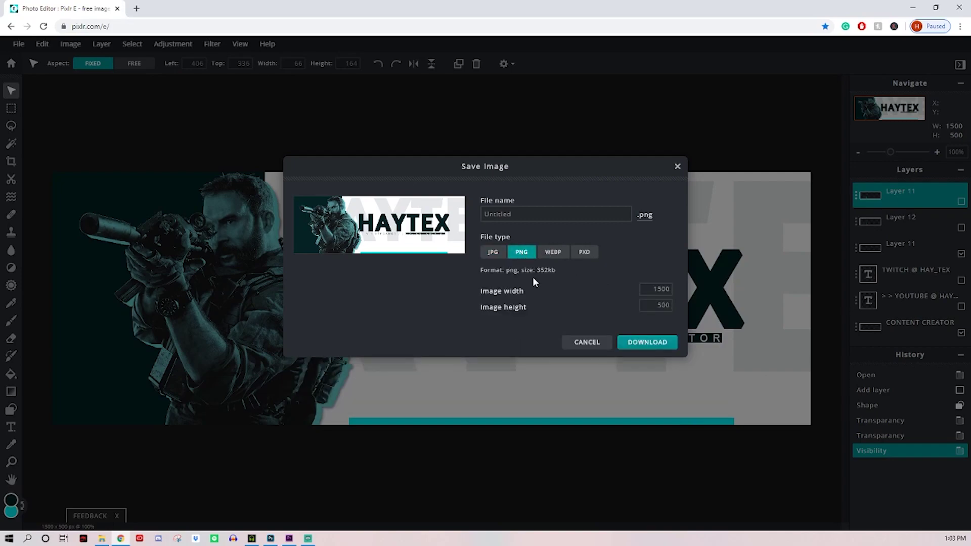
left_click(558, 213)
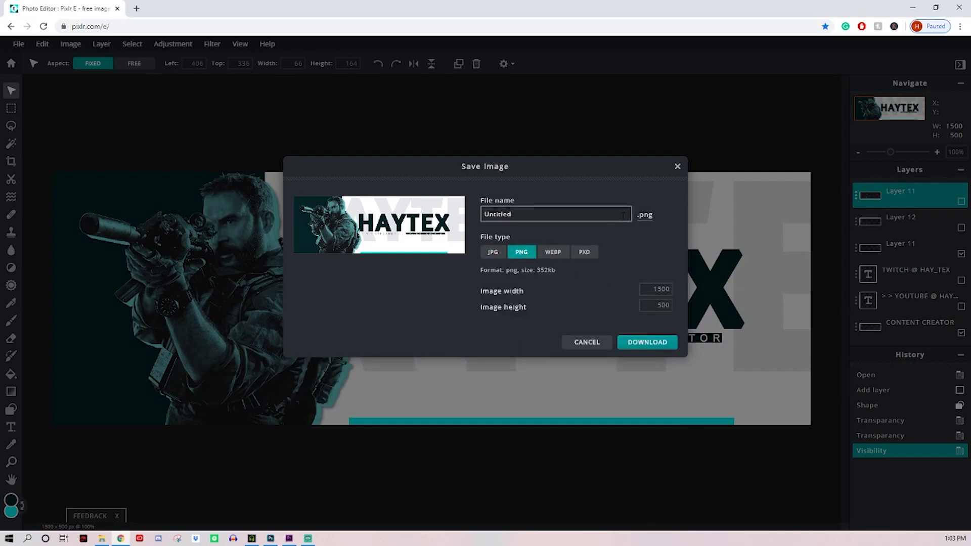
left_click(642, 346)
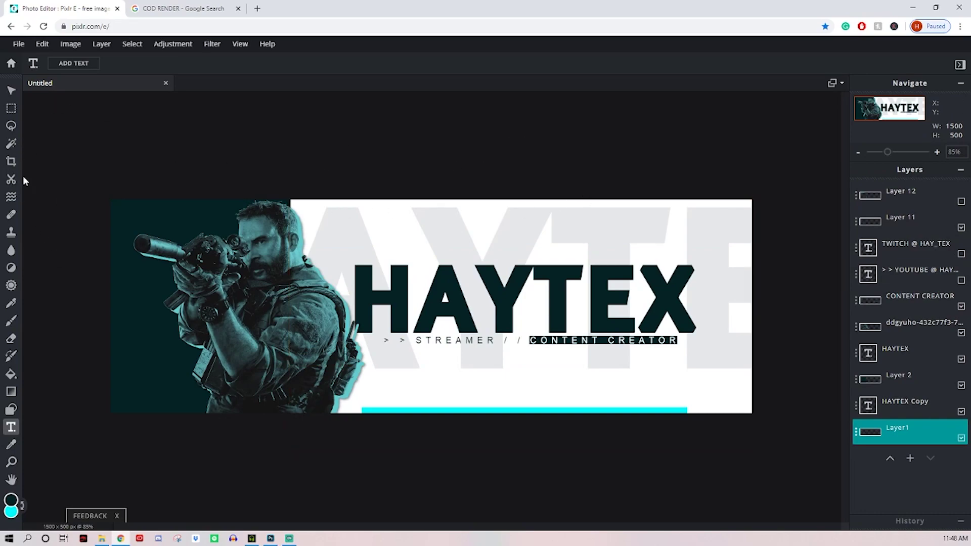
- Zoom the banner canvas out from 85% to 58% with Ctrl+minus
key("ctrl+minus")
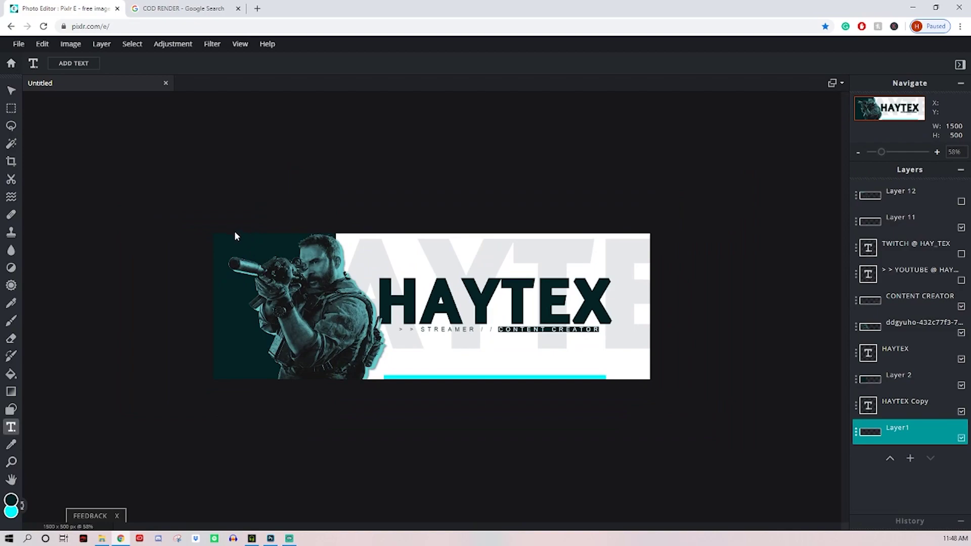